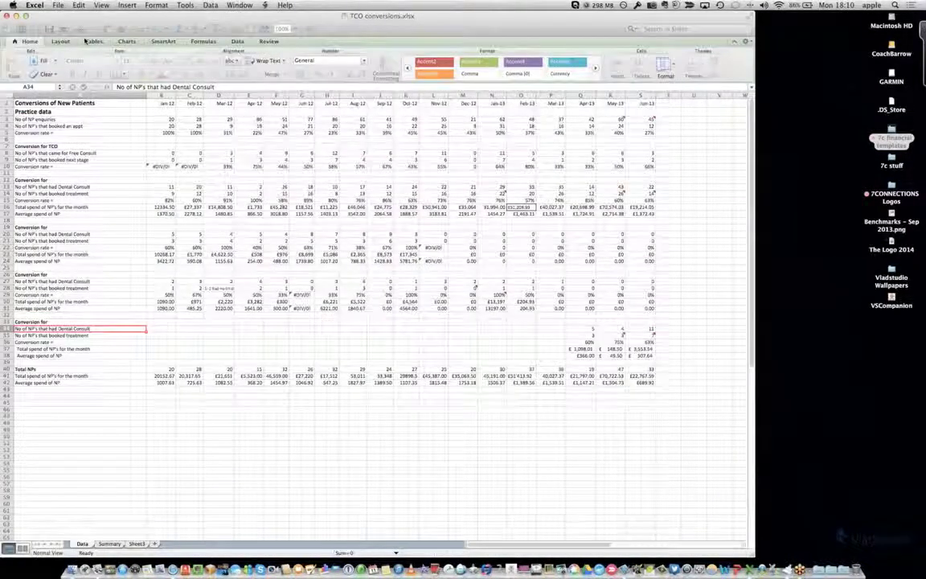
Open the recent workbook 7C_Budget & Forecast Sheet_EXAMPLE.xlsx and widen its window to show more month columns
left_click(58, 5)
mouse_move(116, 57)
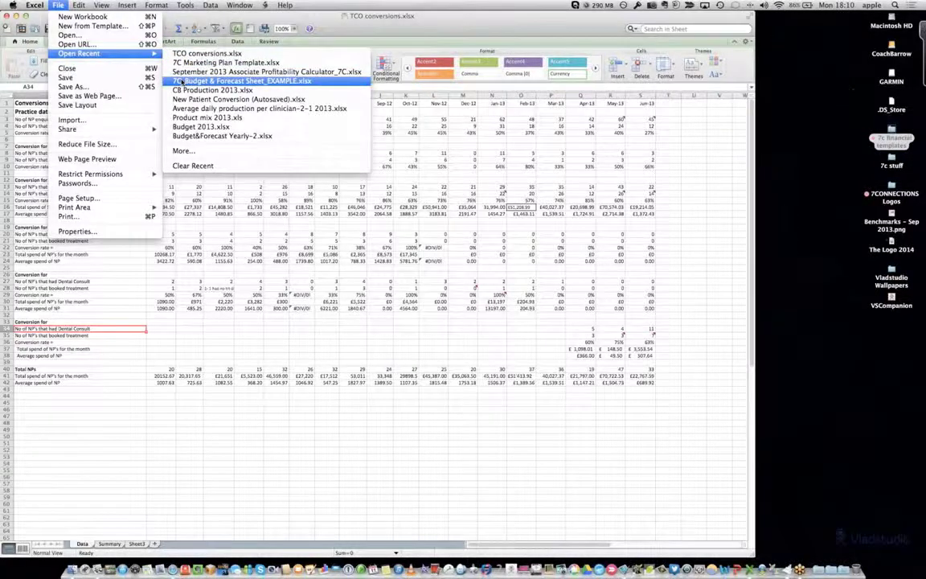
left_click(182, 81)
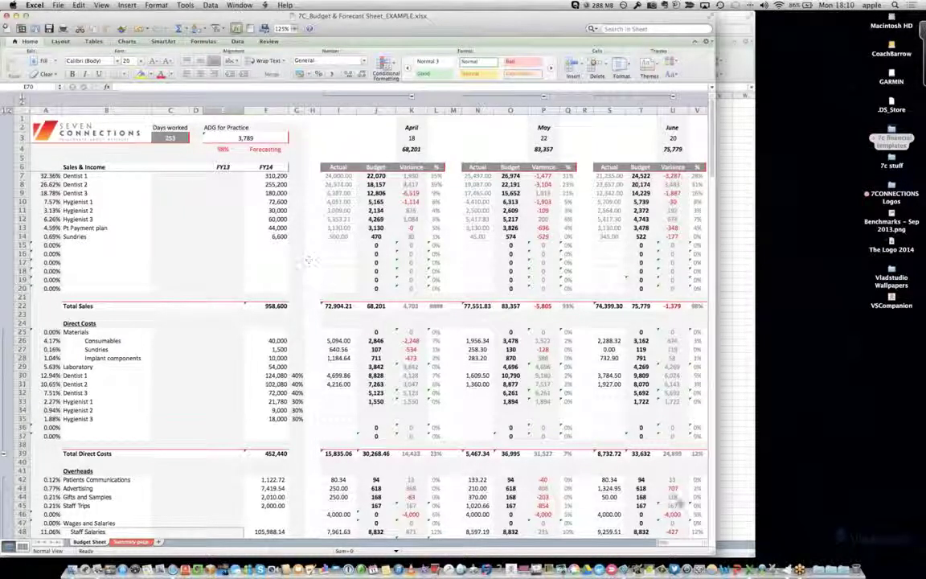
left_click_drag(714, 553, 756, 554)
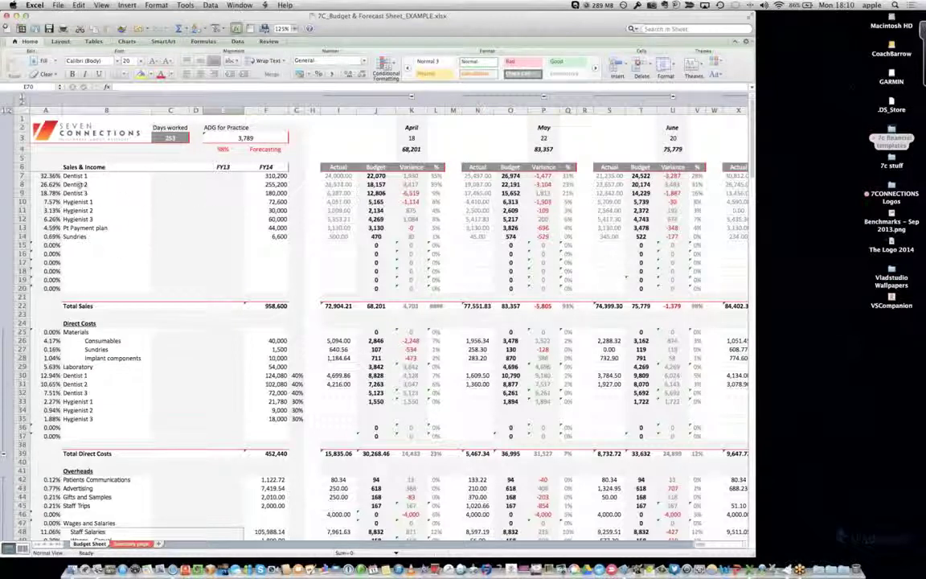
Examine the Sales & Income categories and the April budget cells for the dentists, hygienists, payment plan and sundries
left_click_drag(56, 166, 256, 283)
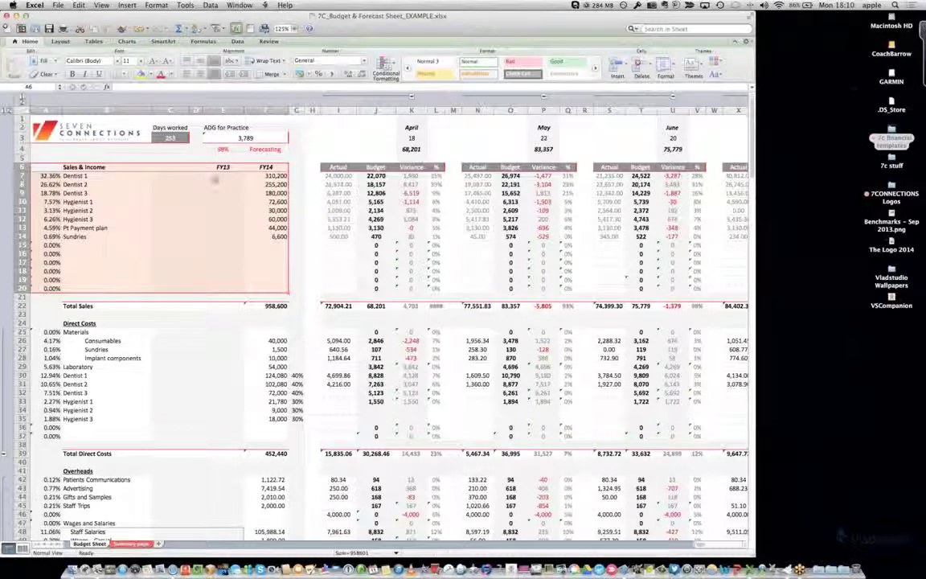
left_click(178, 211)
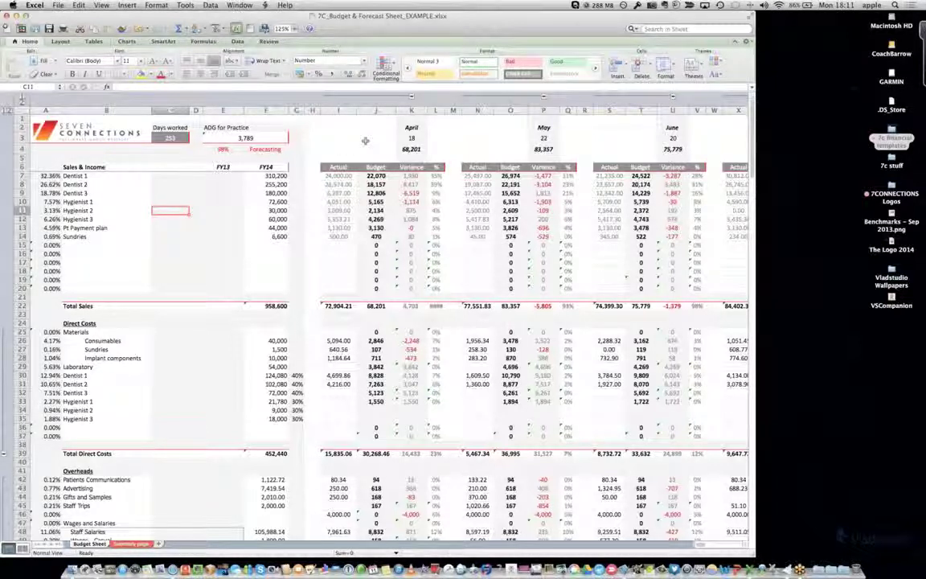
left_click(411, 127)
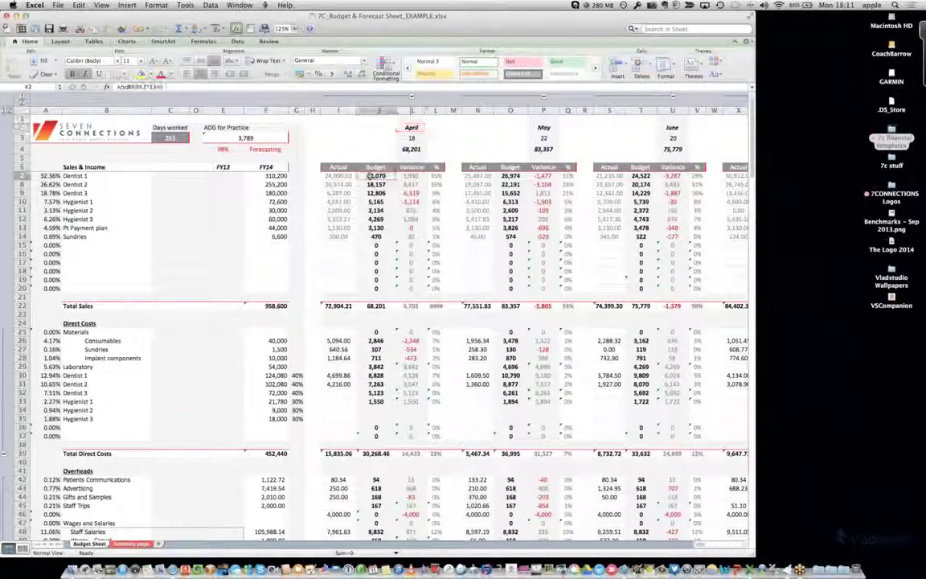
left_click(375, 185)
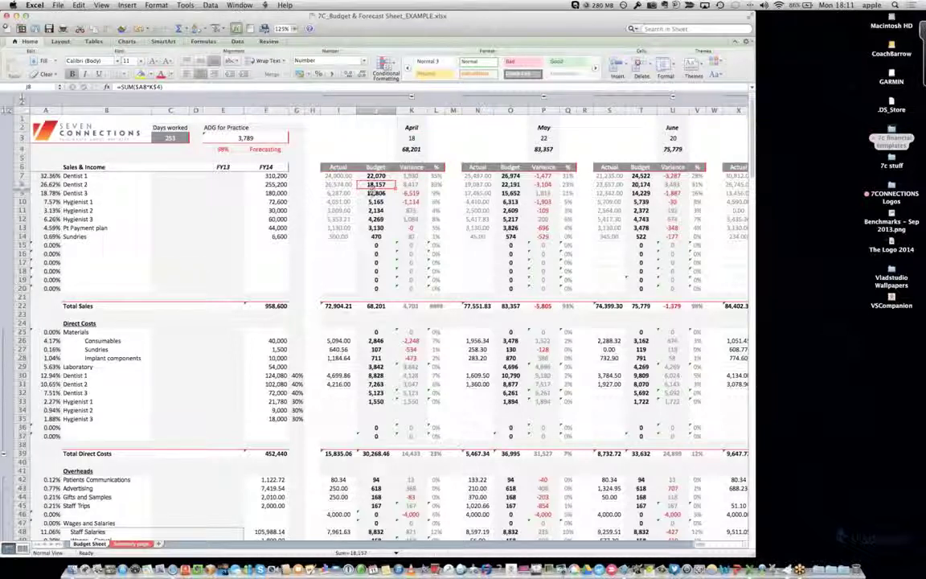
left_click(376, 202)
left_click(376, 210)
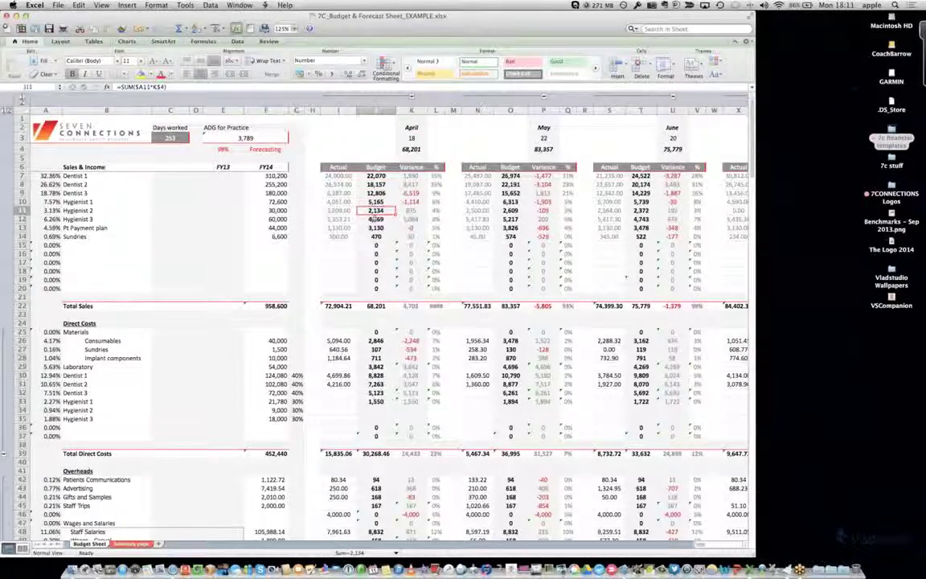
left_click(375, 219)
left_click(376, 227)
left_click(376, 236)
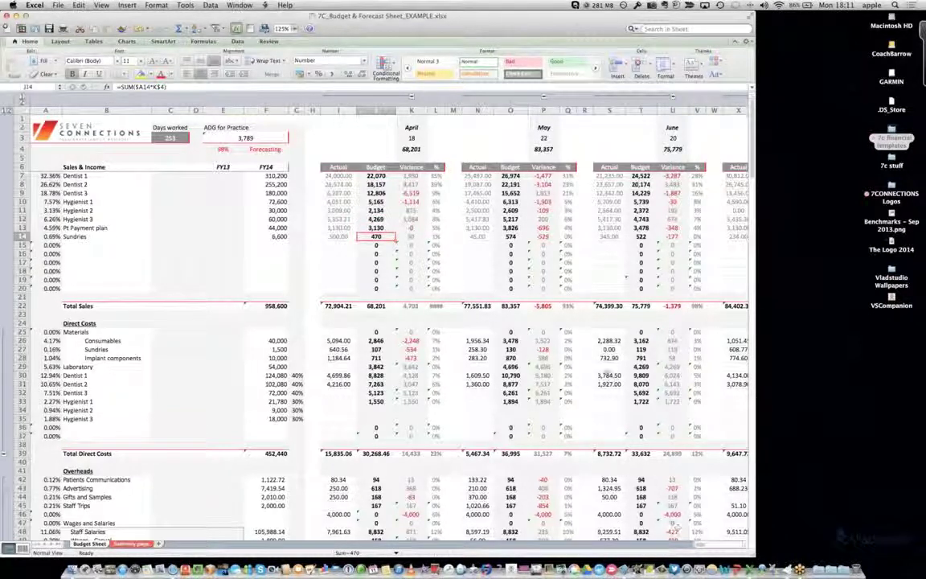
left_click(375, 175)
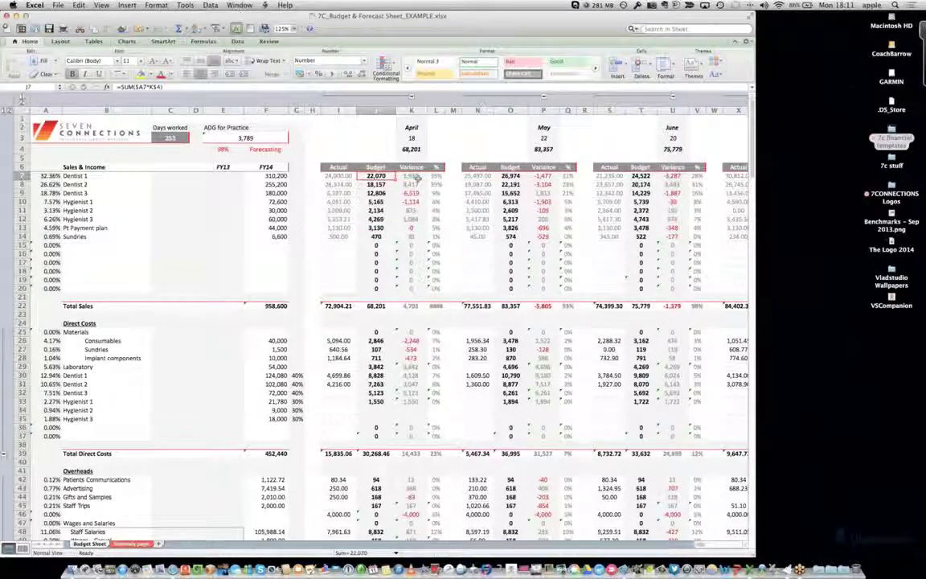
Examine the Dentist 1 income row month by month, from the April variance to the September budget
left_click(414, 176)
key("Right")
key("Right")
key("Right")
key("Right")
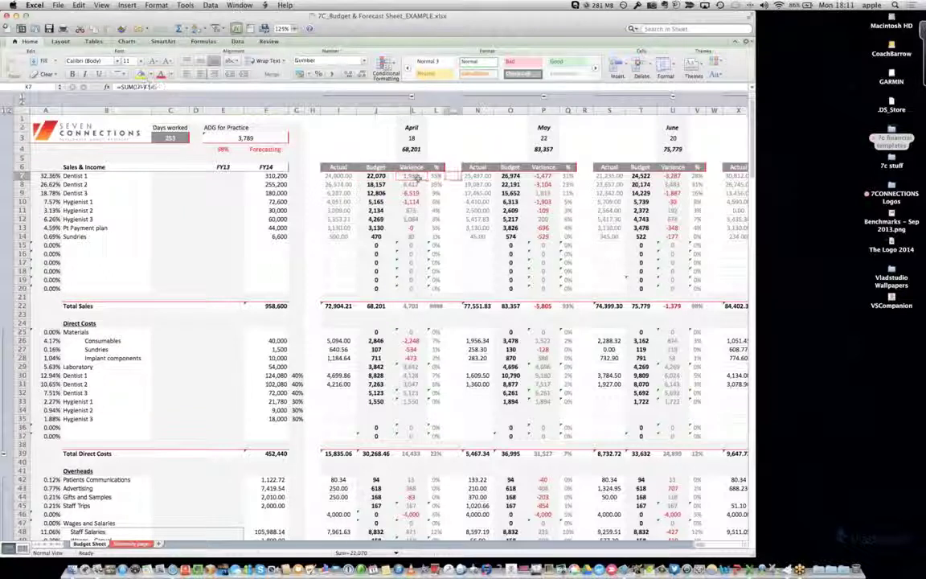
key("Right")
key("Right")
key("Right")
key("Right")
key("Right")
key("Right")
key("Right")
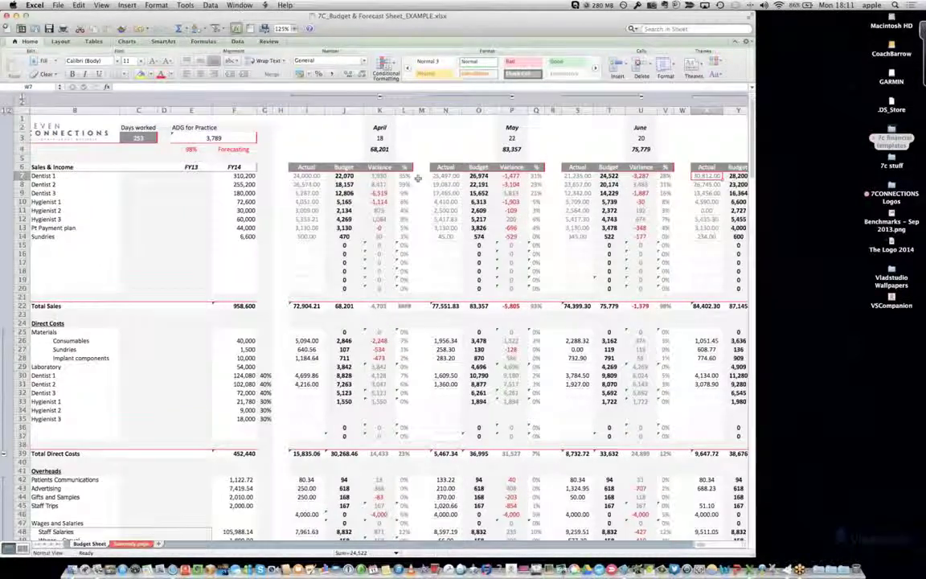
key("Right")
key("Right")
key("Right")
key("Right")
key("Right")
key("Right")
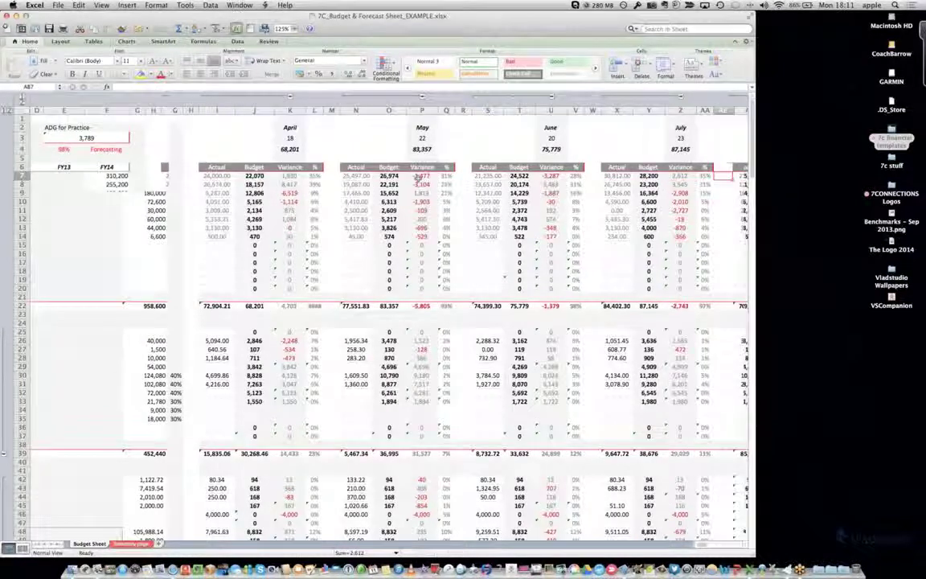
key("Right")
key("Right")
key("Right")
key("Right")
key("Right")
key("Right")
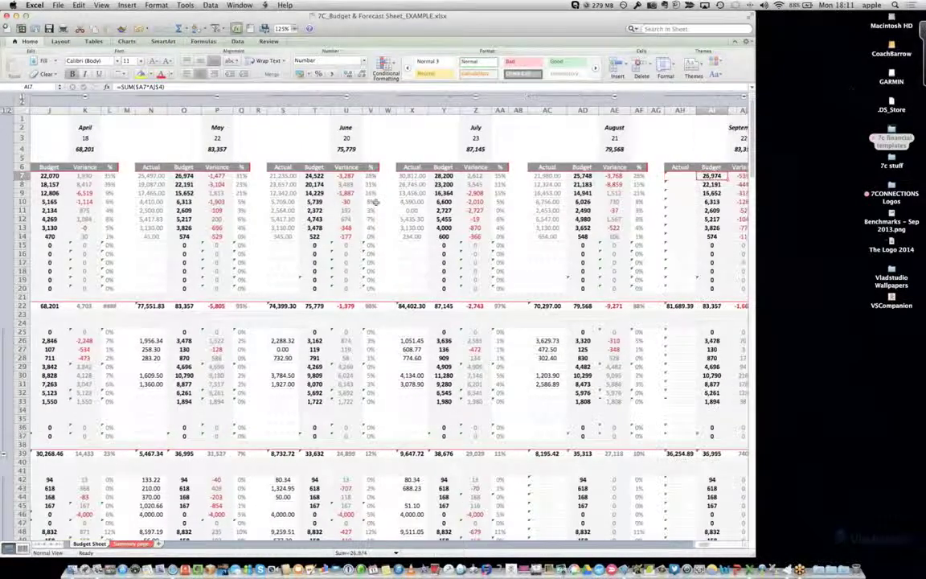
Review the monthly columns through March and inspect the Dentist 1 actual and budget formulas in the annual Total section
scroll(376, 202, "right", 10)
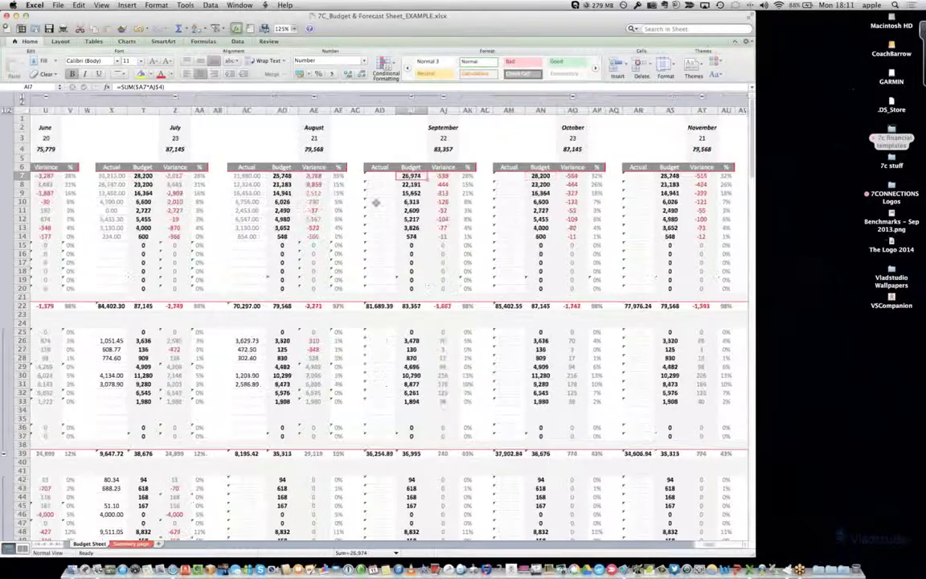
scroll(375, 202, "right", 4)
scroll(375, 202, "left", 10)
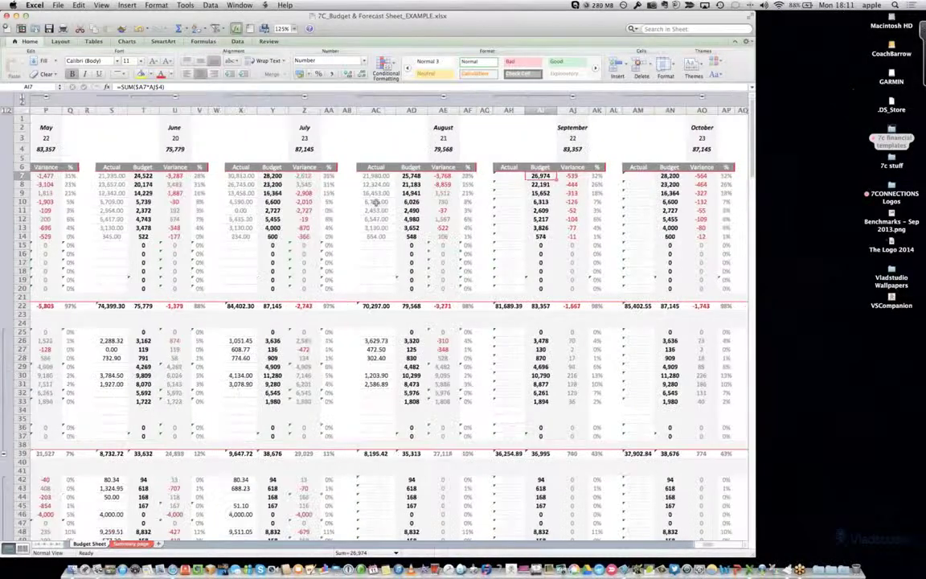
scroll(376, 202, "left", 2)
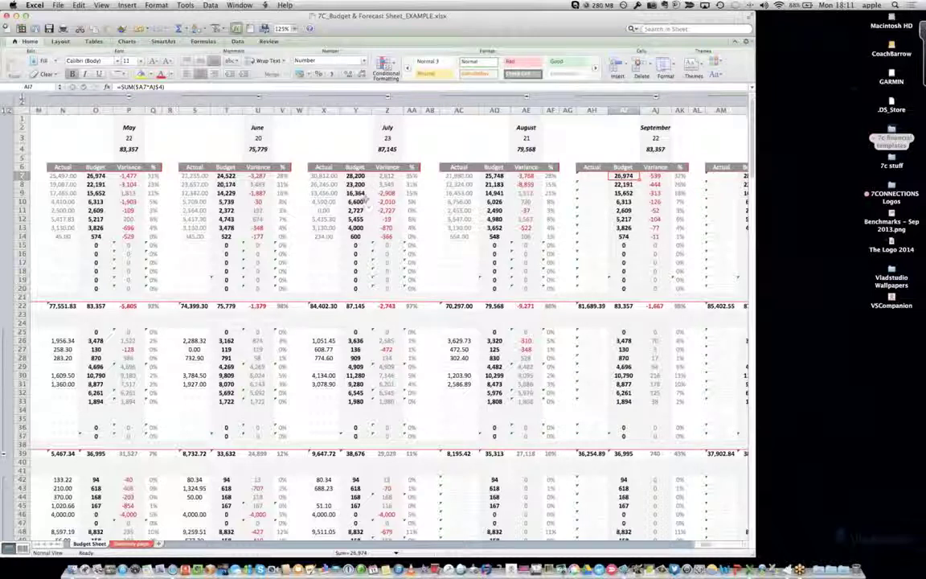
scroll(378, 161, "right", 1)
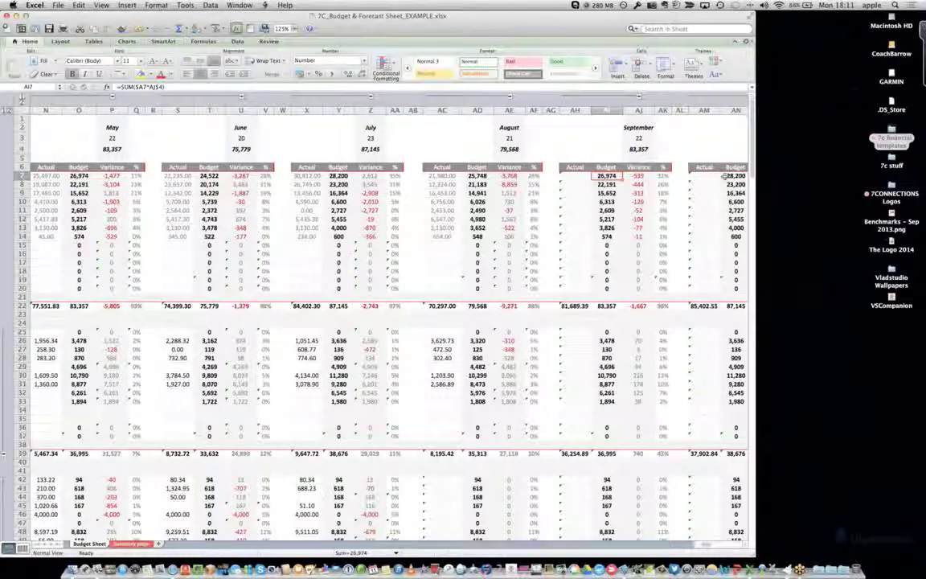
scroll(539, 169, "right", 2)
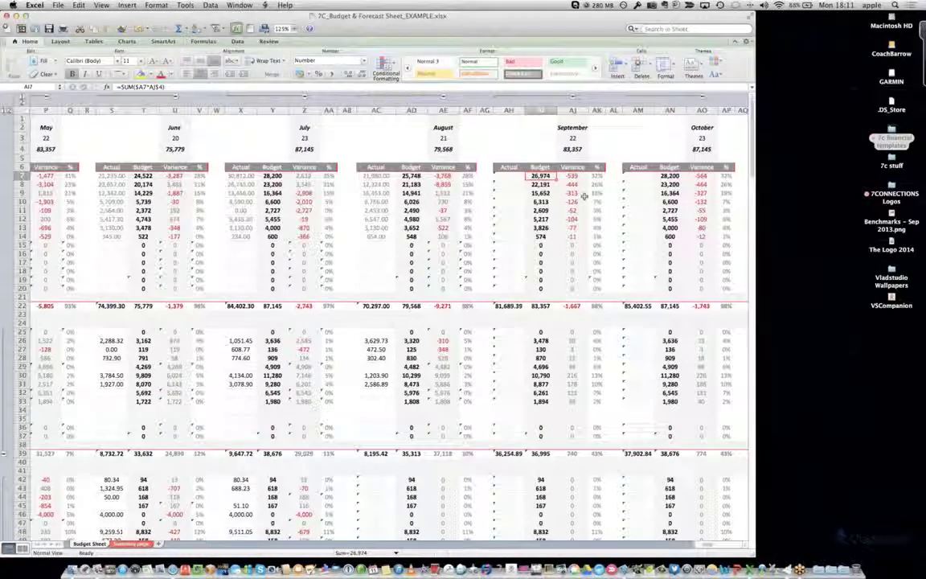
scroll(584, 195, "right", 5)
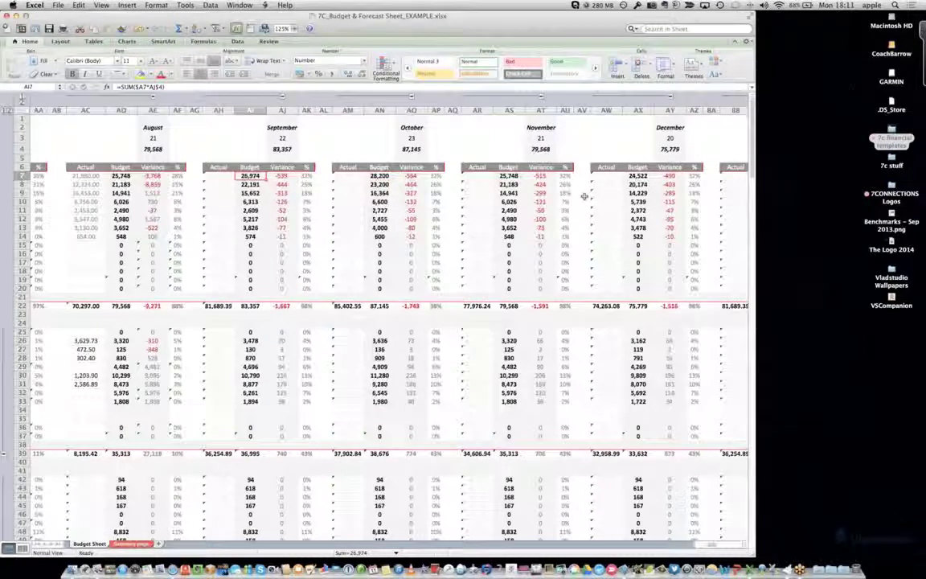
scroll(585, 195, "right", 6)
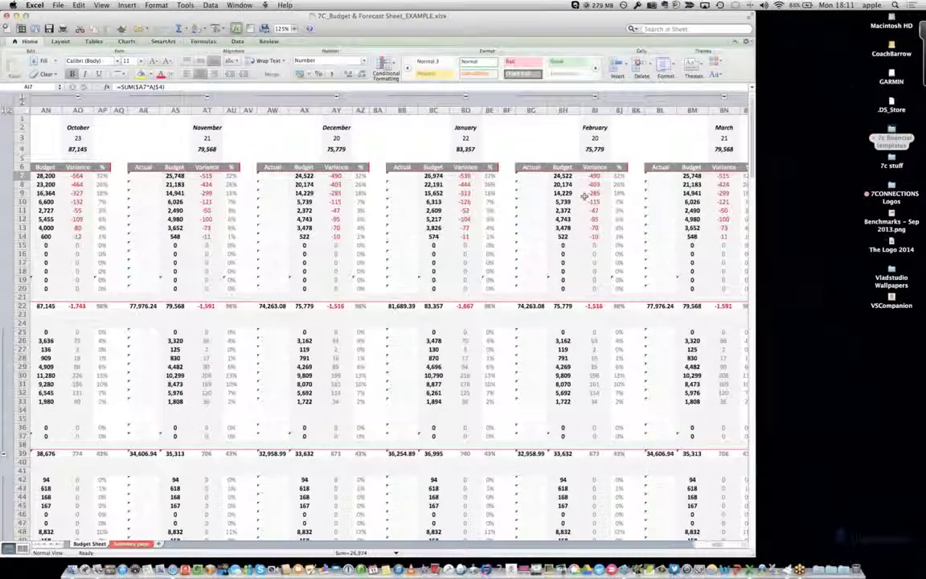
scroll(585, 196, "right", 6)
scroll(512, 182, "right", 1)
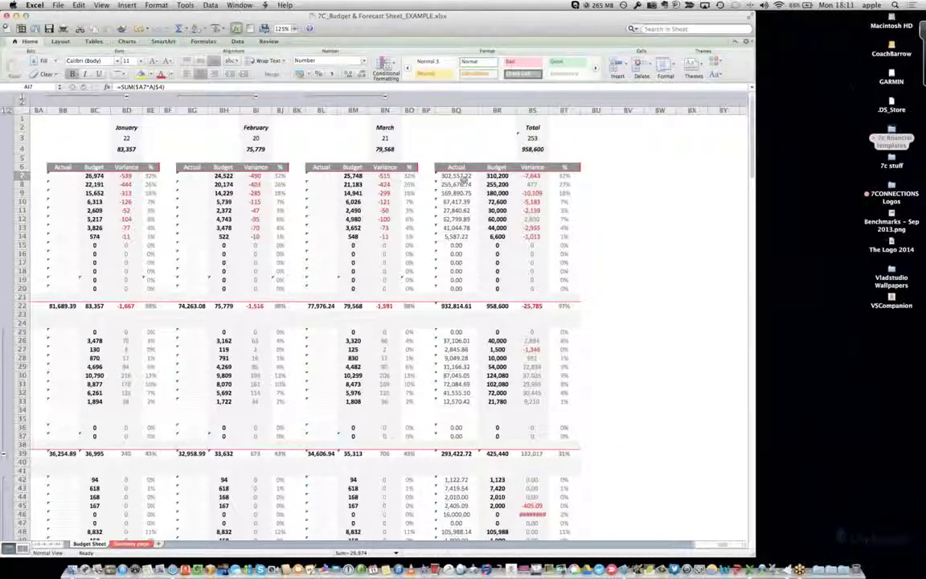
left_click(458, 176)
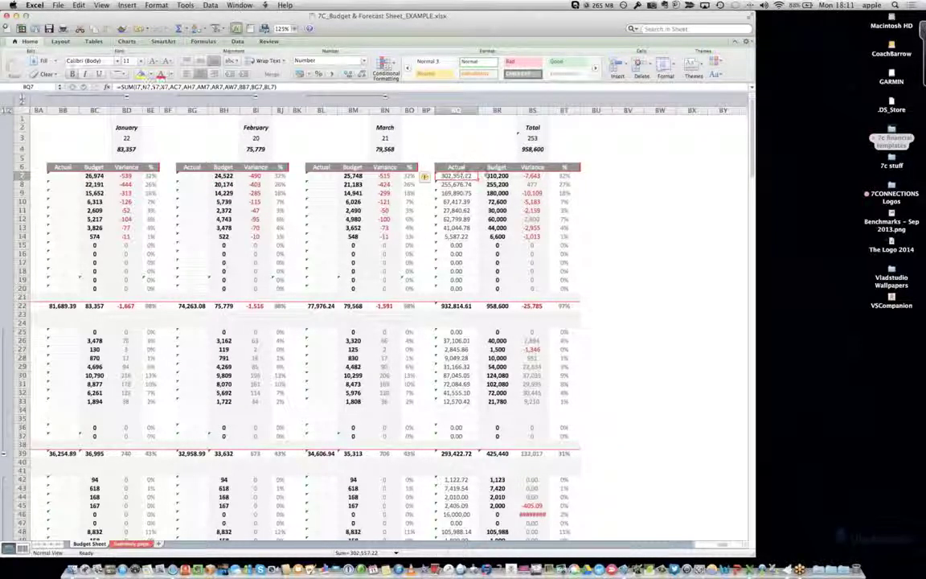
key("Right")
Return to the sheet's first columns and inspect the FY14 Consumables and Laboratory amounts under Direct Costs
scroll(382, 205, "left", 3)
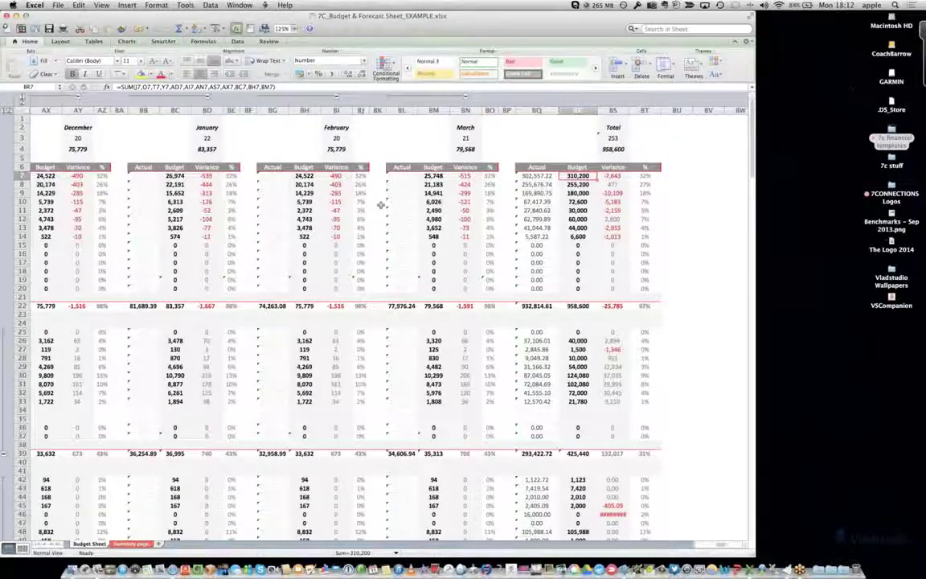
scroll(381, 205, "left", 10)
scroll(261, 233, "left", 15)
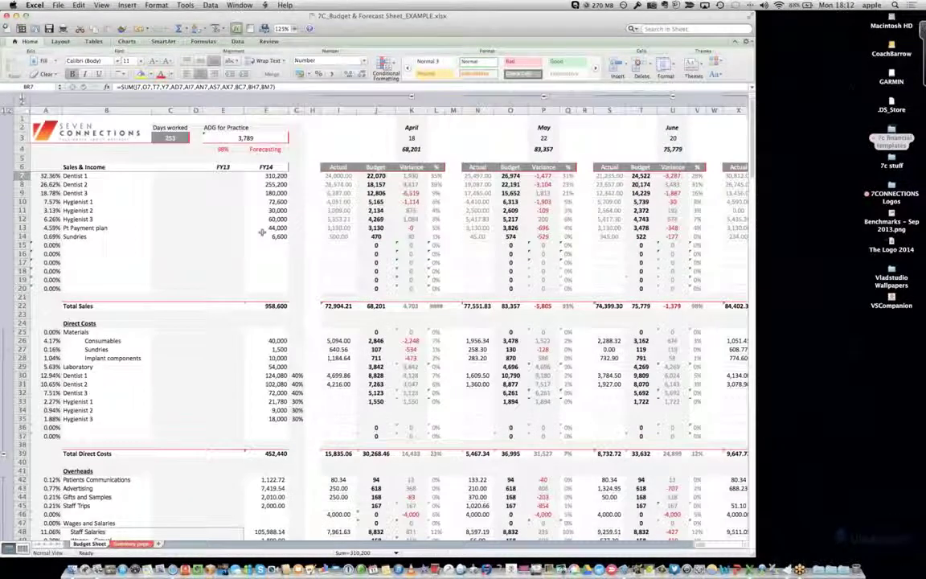
scroll(262, 232, "down", 3)
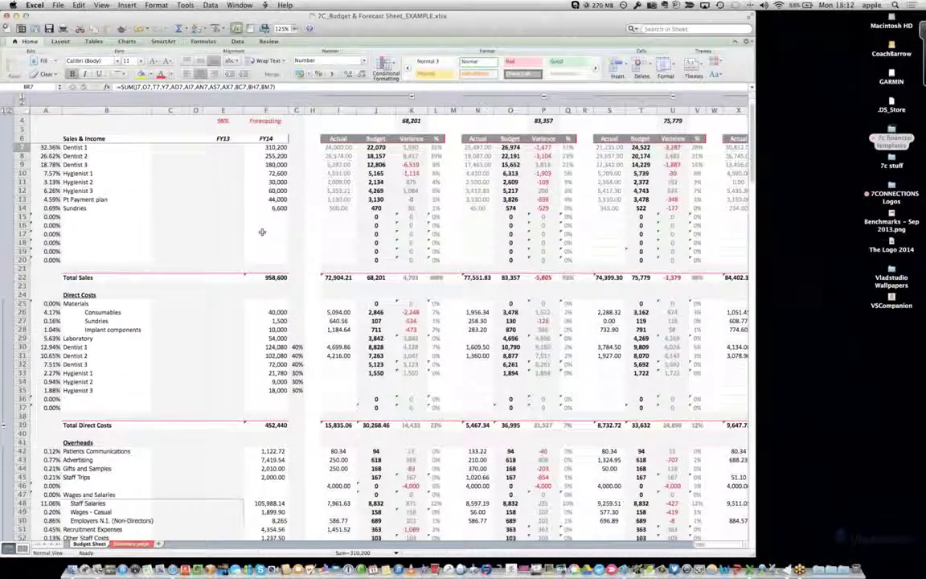
scroll(261, 232, "down", 8)
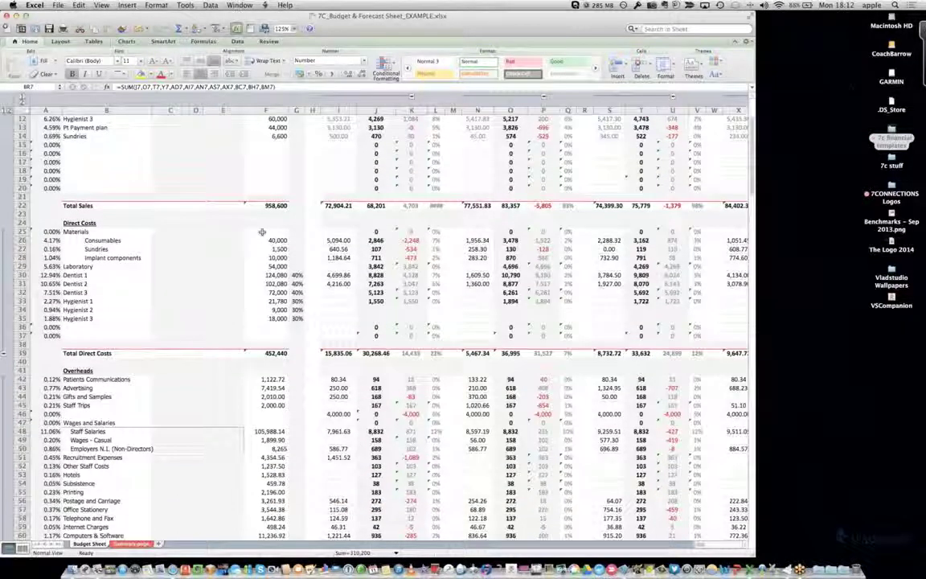
scroll(261, 232, "down", 5)
scroll(161, 201, "down", 2)
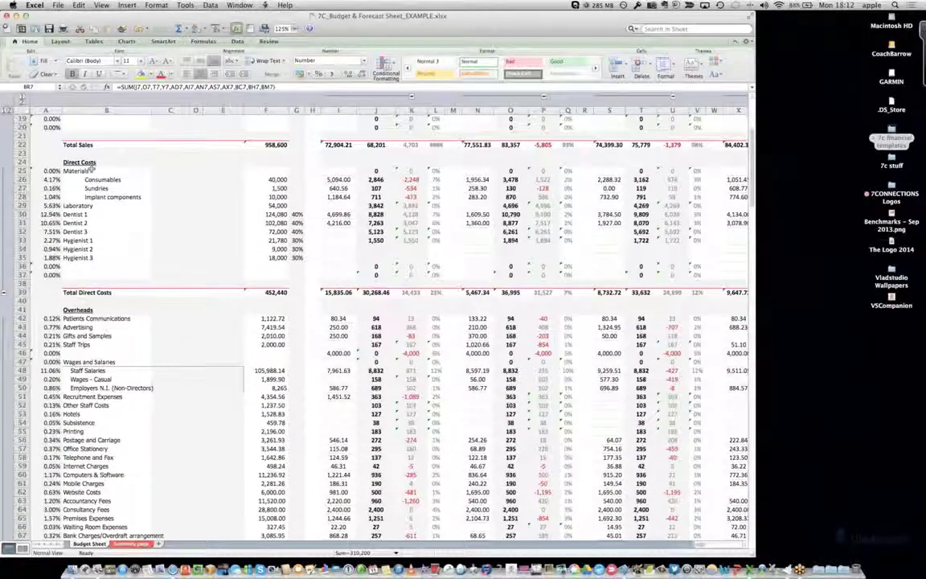
left_click(266, 180)
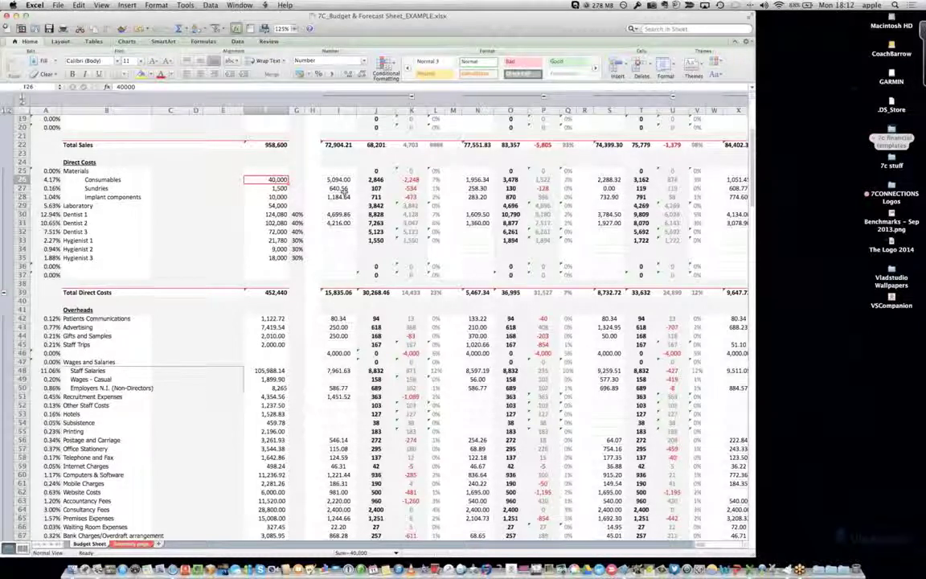
scroll(343, 186, "right", 2)
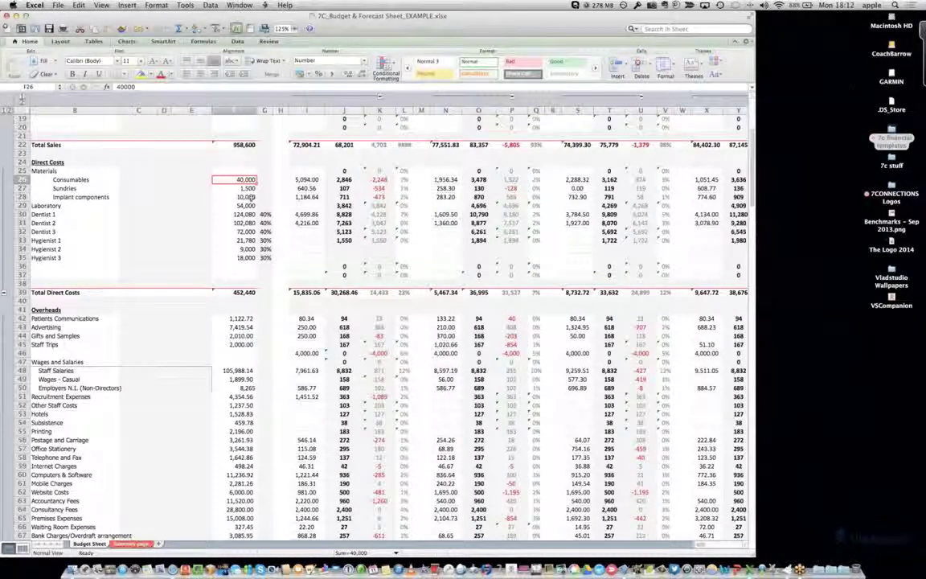
scroll(251, 197, "left", 2)
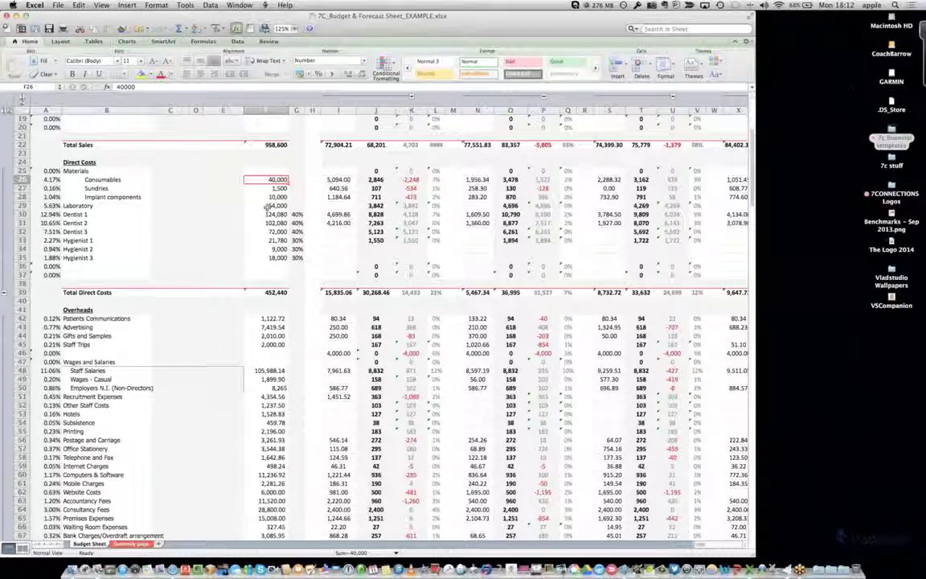
left_click(267, 206)
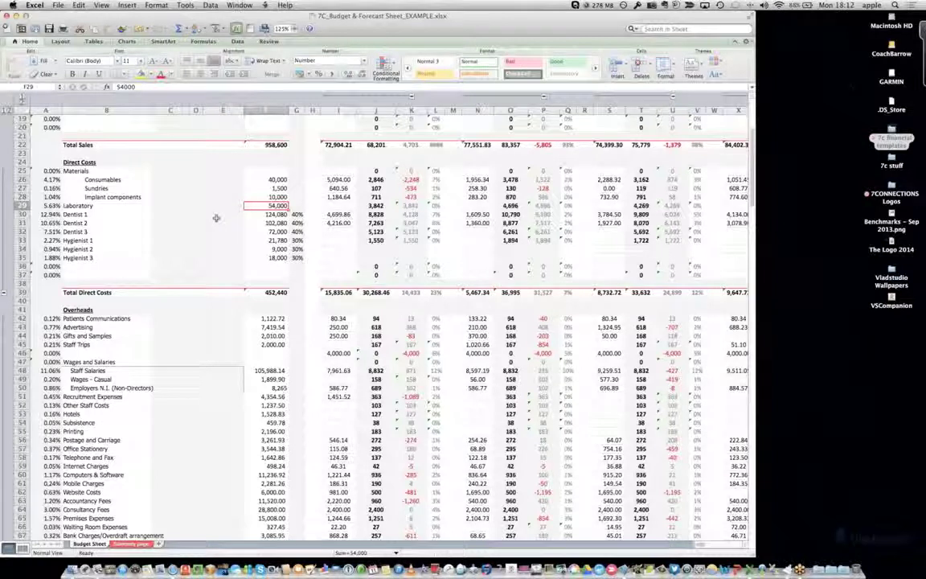
Inspect the percentage beside the Dentist 1 amount in the Direct Costs section
scroll(217, 218, "down", 1)
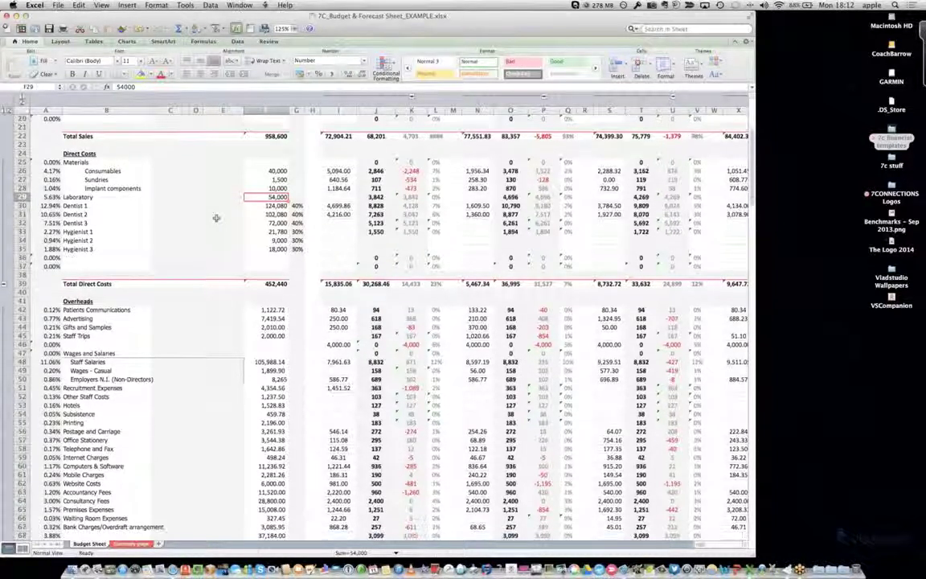
scroll(216, 218, "down", 2)
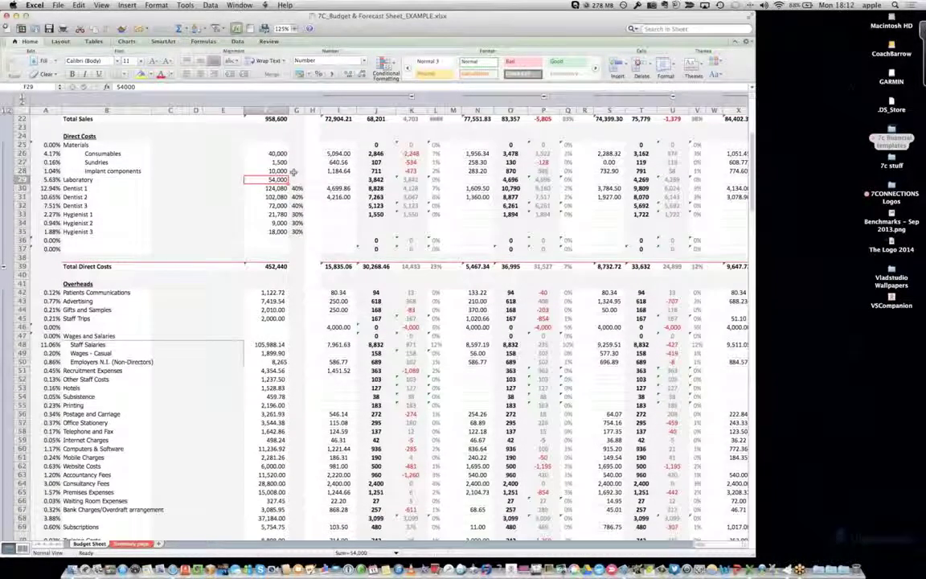
scroll(298, 179, "down", 2)
left_click(298, 172)
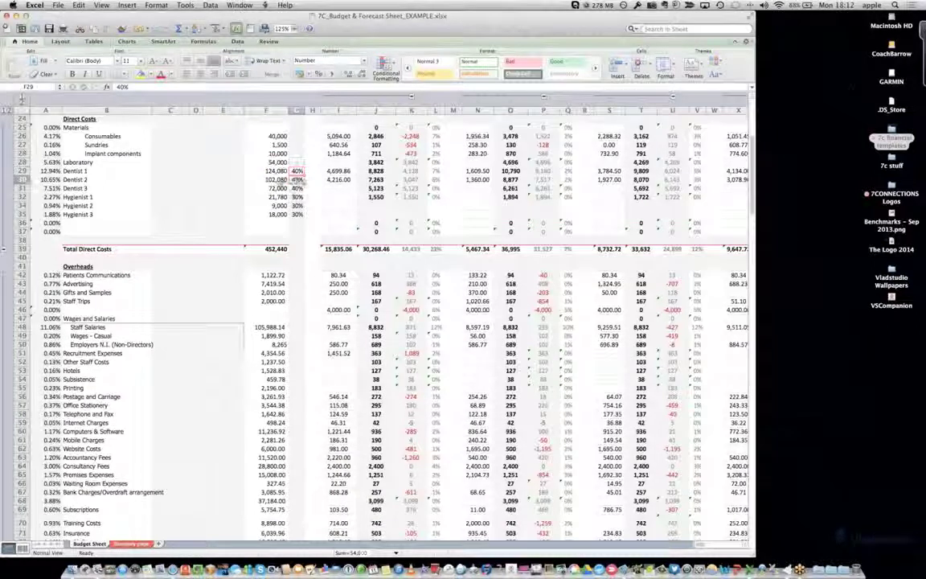
Inspect the FY14 formulas for Dentist 3 and Hygienist 1 under Direct Costs
left_click(277, 188)
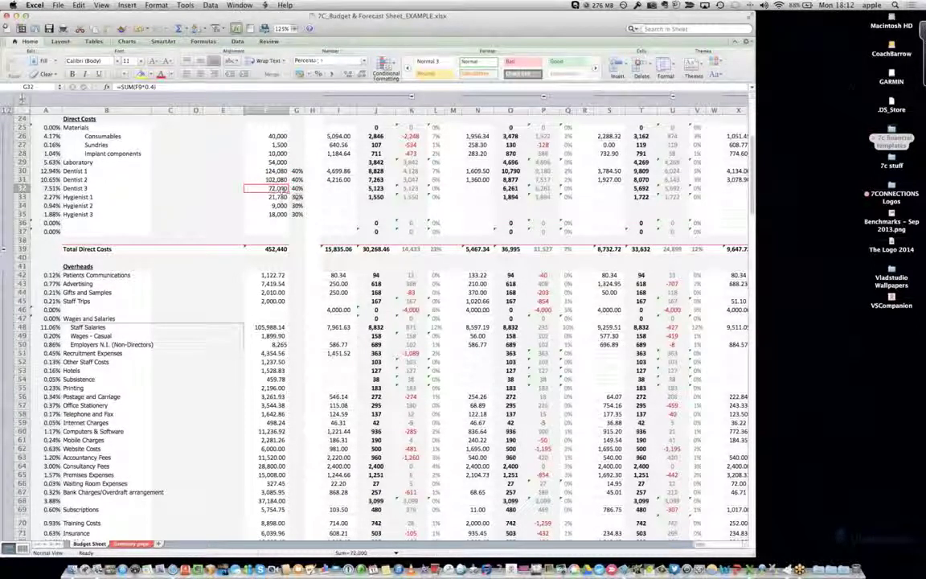
key("Down")
scroll(183, 220, "down", 1)
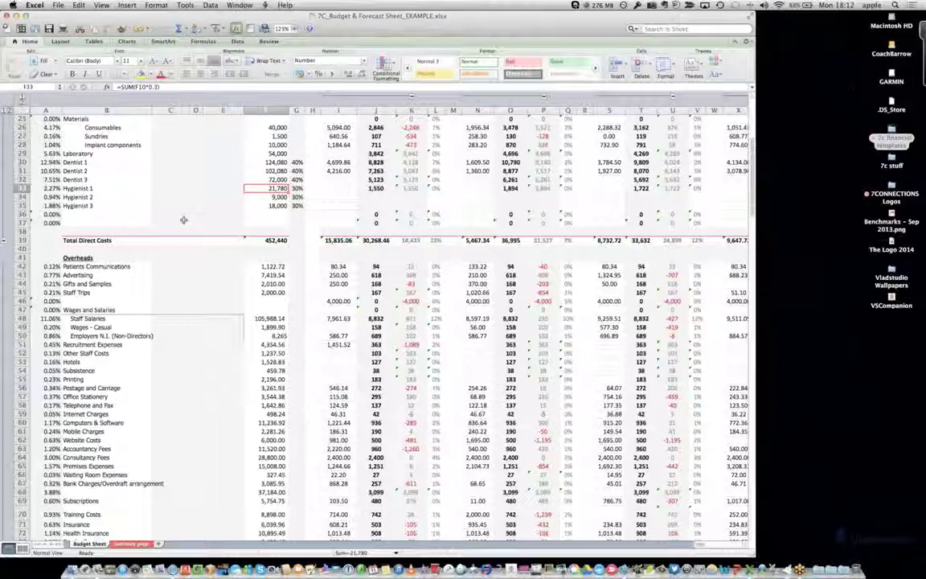
Look through the Overheads items down to the Nett Profit row
scroll(183, 220, "down", 3)
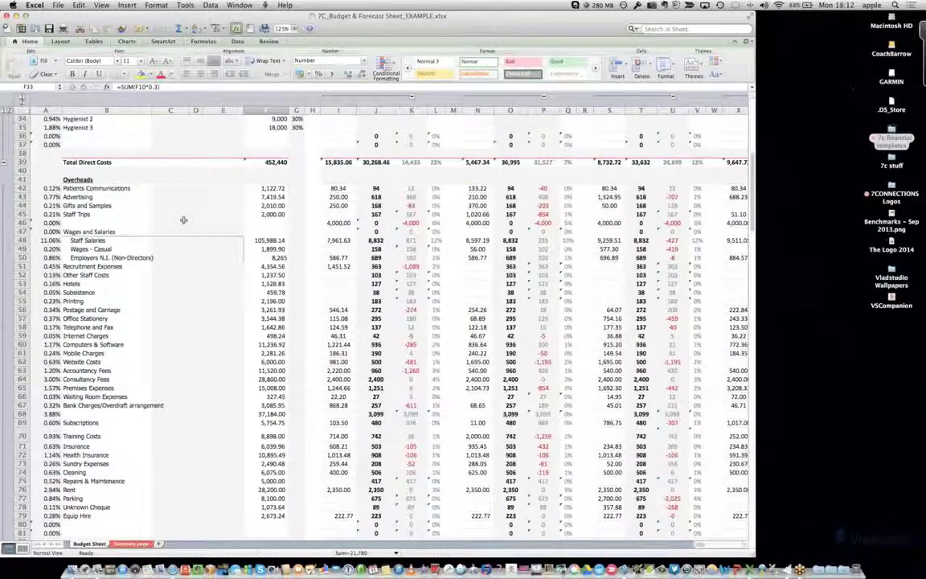
scroll(183, 219, "down", 2)
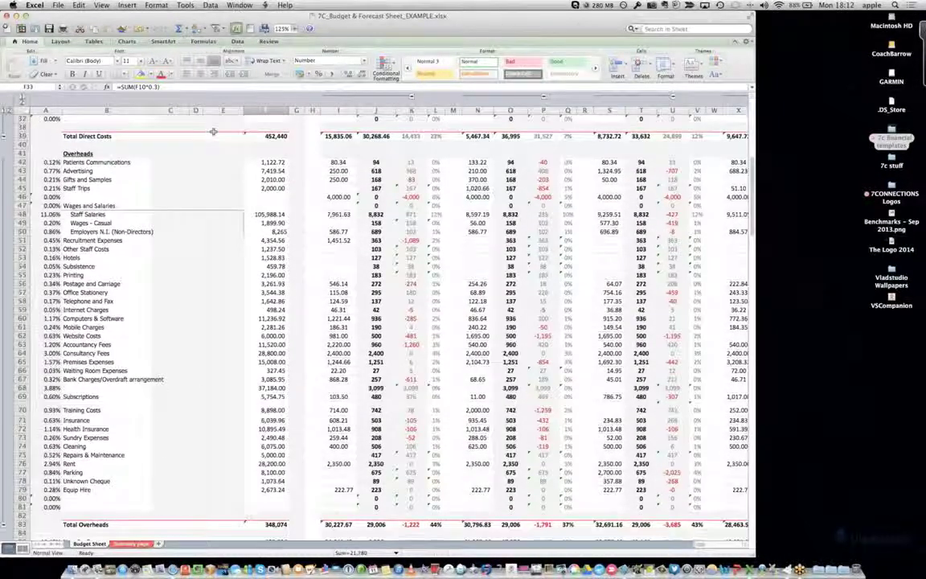
scroll(264, 380, "down", 2)
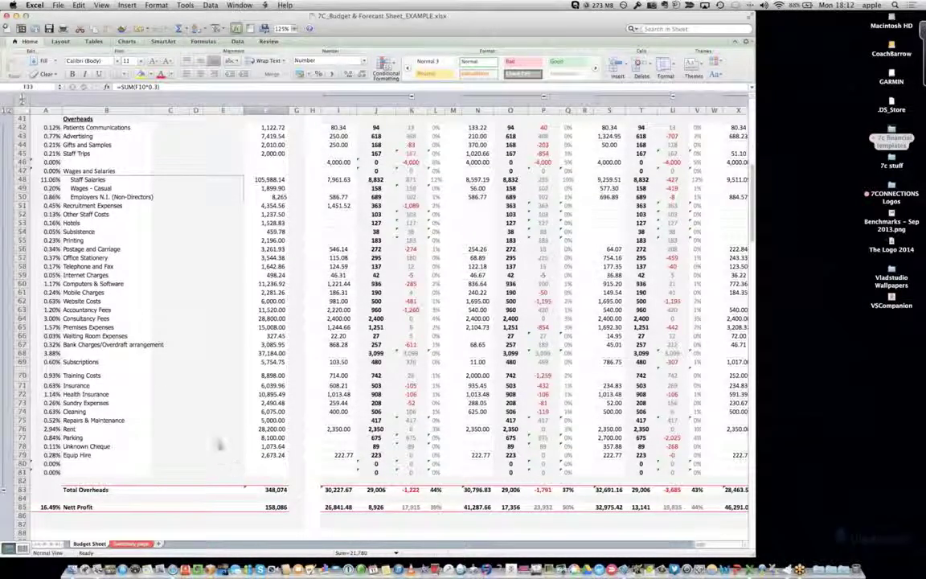
Inspect the FY14 Total Sales and Total Direct Costs formulas
scroll(207, 248, "up", 8)
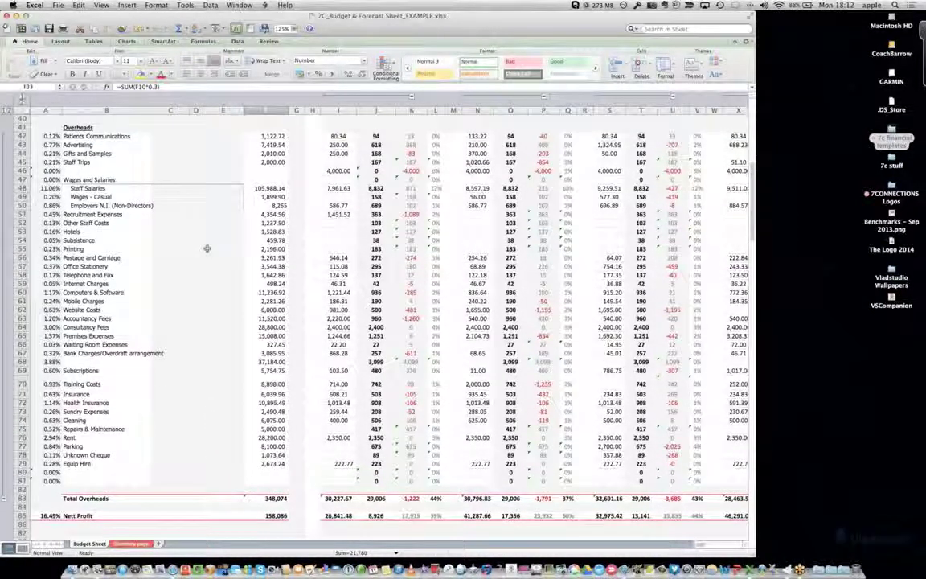
scroll(227, 223, "up", 7)
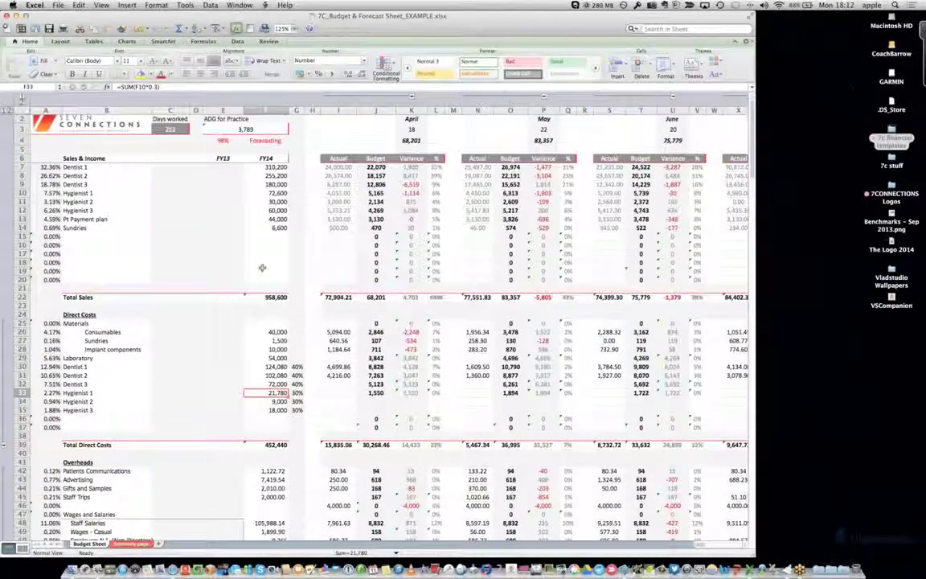
scroll(262, 268, "down", 1)
left_click(262, 267)
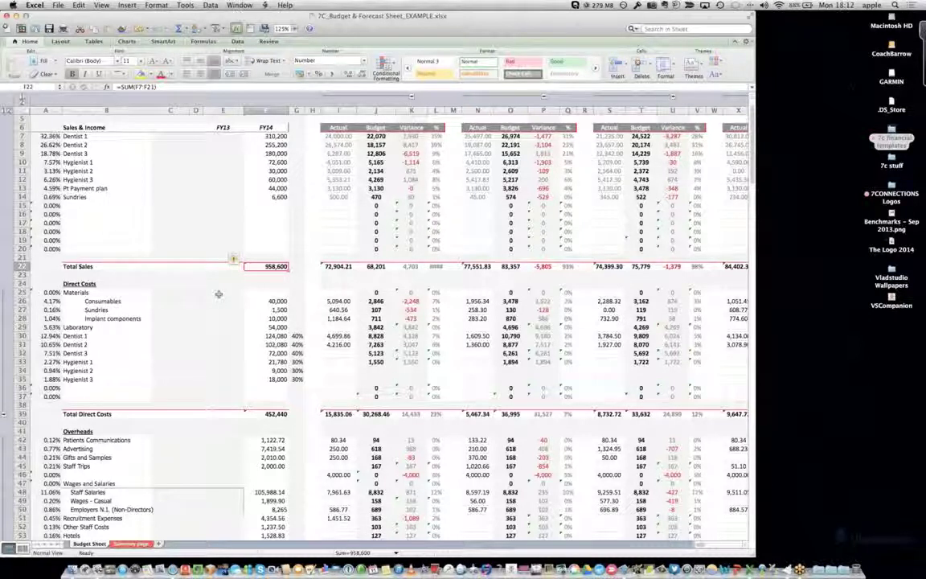
scroll(218, 294, "down", 5)
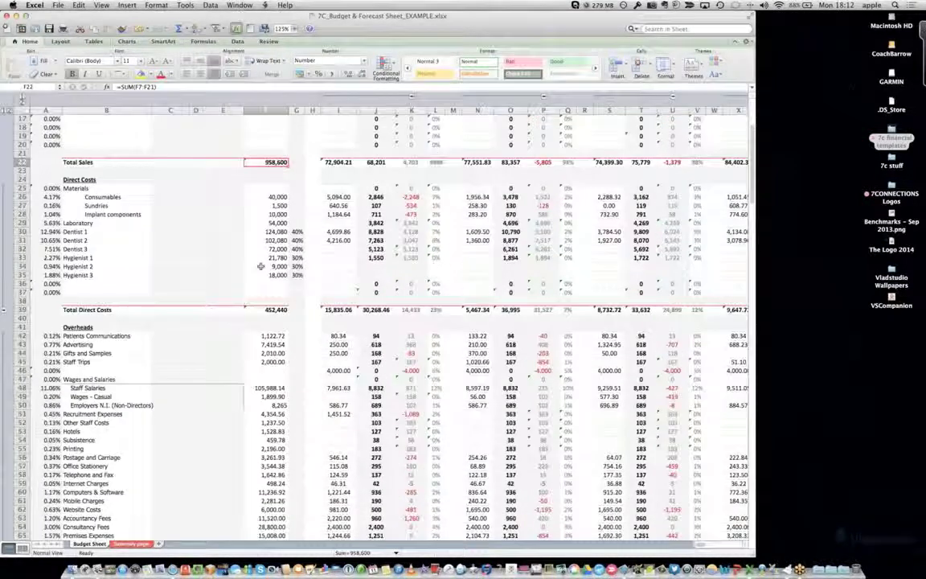
scroll(261, 266, "down", 2)
left_click(261, 266)
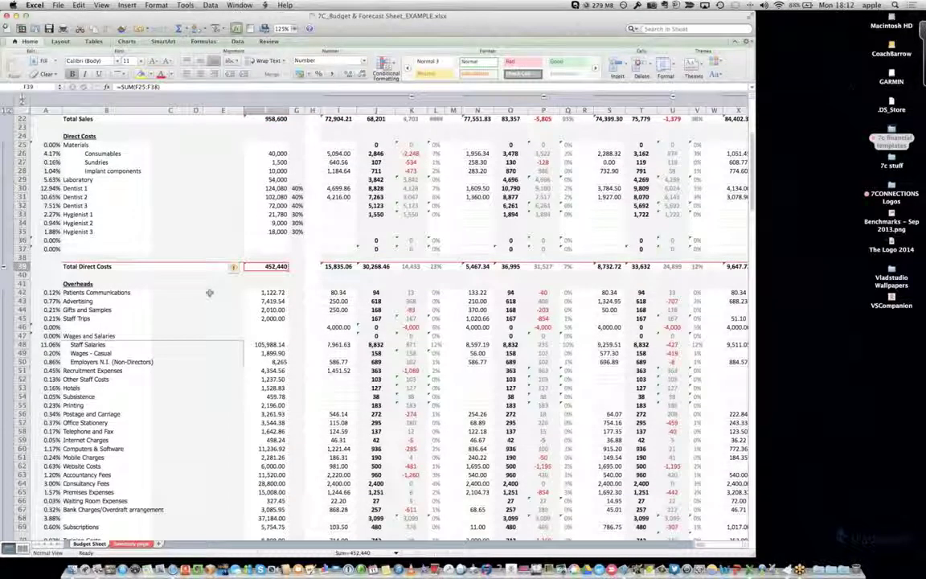
Inspect the FY14 Total Overheads and Nett Profit formulas, including the Nett Profit percentage
scroll(209, 293, "down", 1)
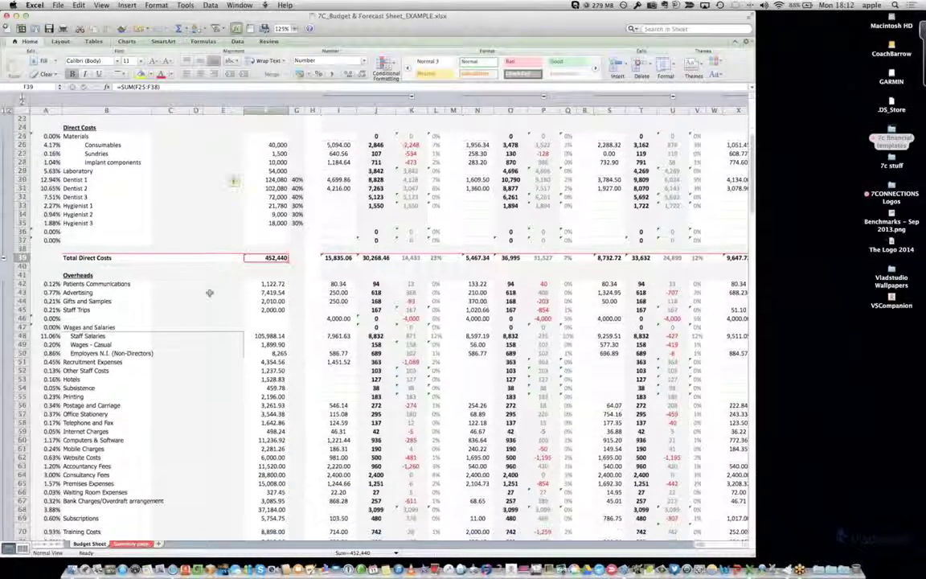
scroll(209, 292, "down", 10)
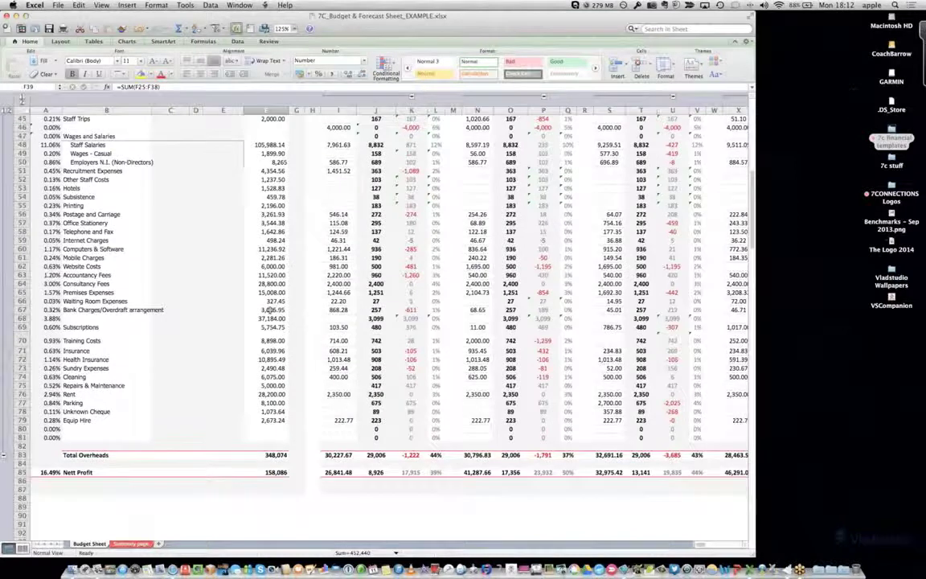
scroll(270, 309, "down", 7)
left_click(265, 281)
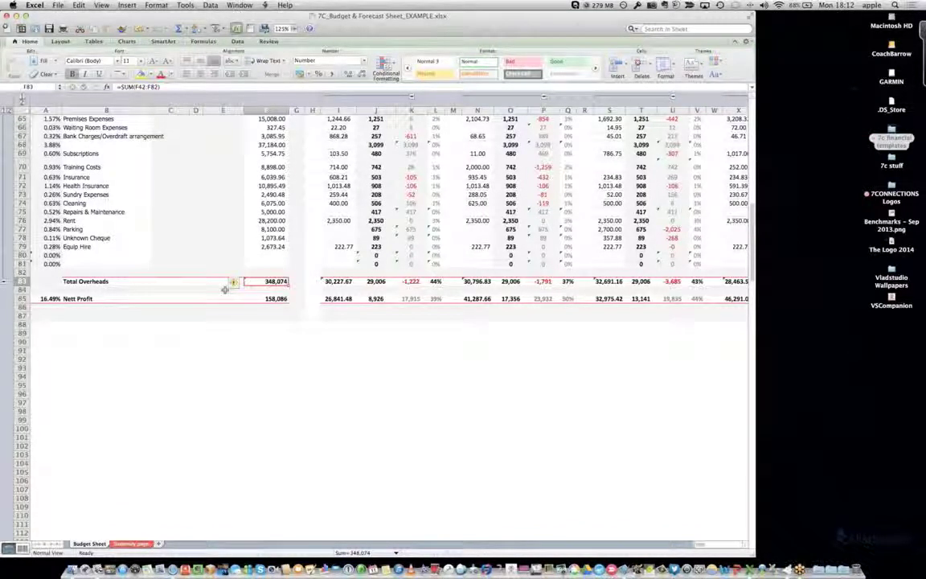
left_click(265, 299)
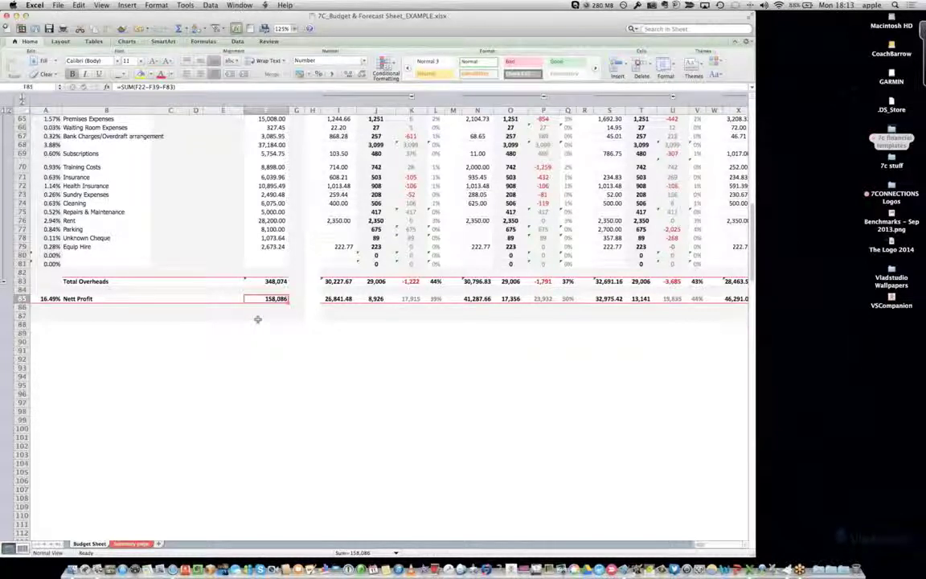
left_click(49, 298)
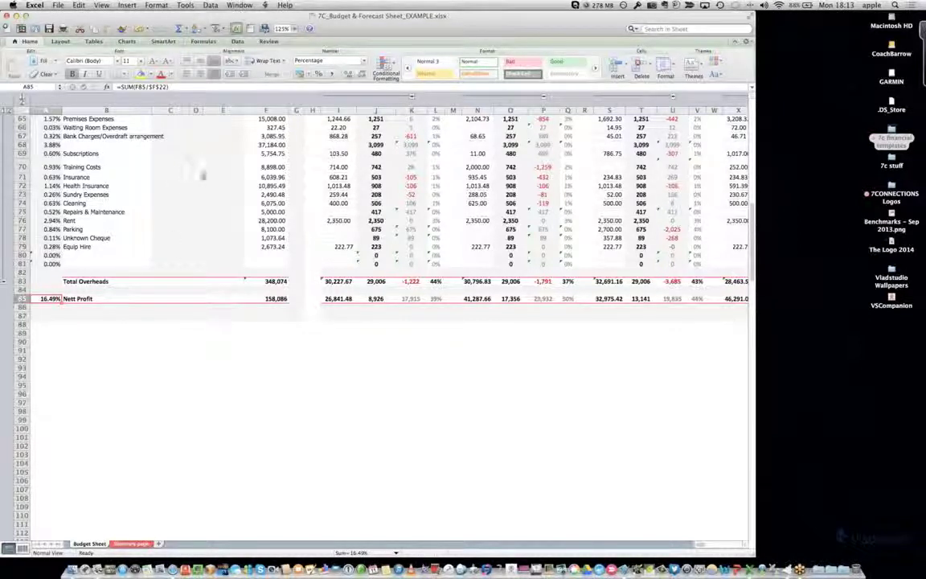
Review the monthly actual, budget and variance columns from April to January, then return to the sheet's first columns
scroll(203, 176, "up", 6)
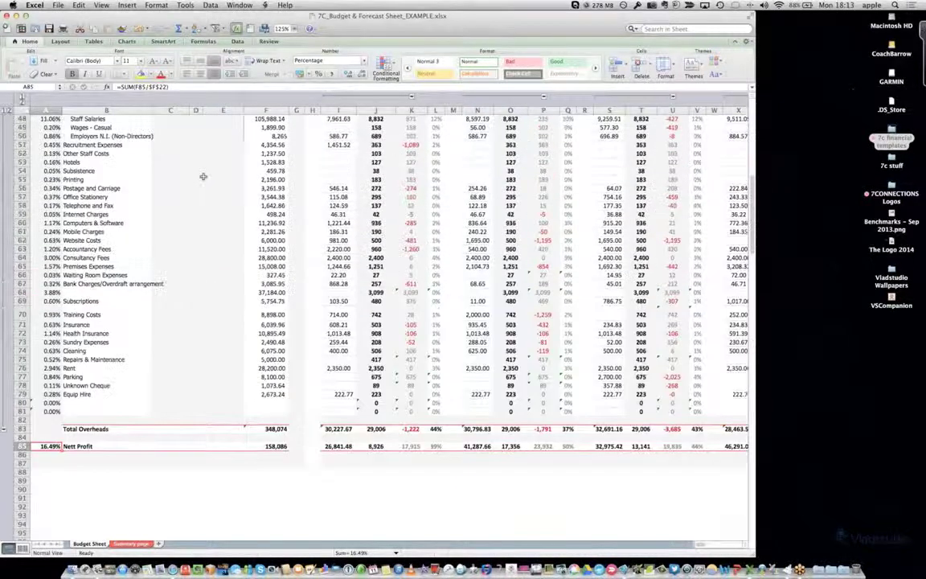
scroll(203, 176, "up", 10)
scroll(203, 176, "up", 5)
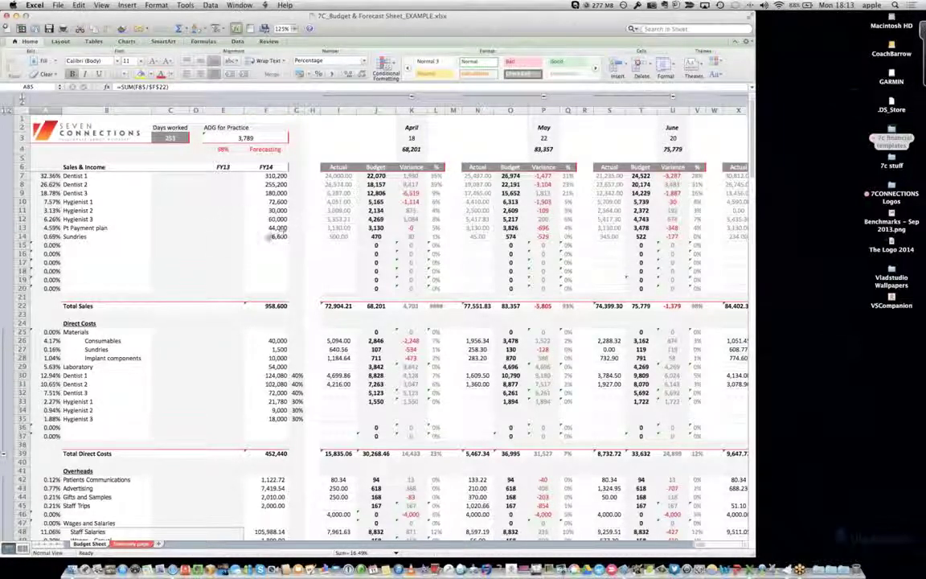
scroll(267, 233, "right", 2)
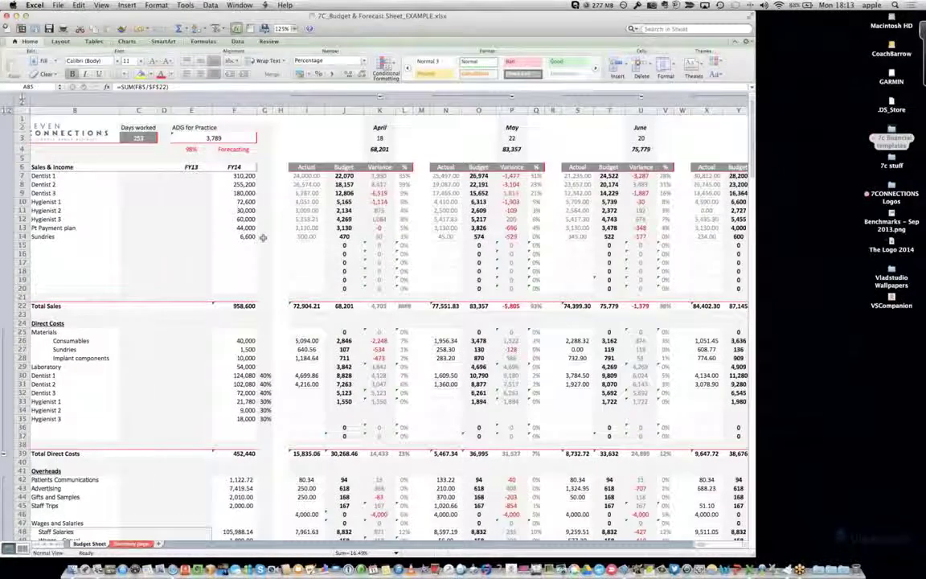
scroll(262, 237, "right", 5)
scroll(263, 238, "right", 2)
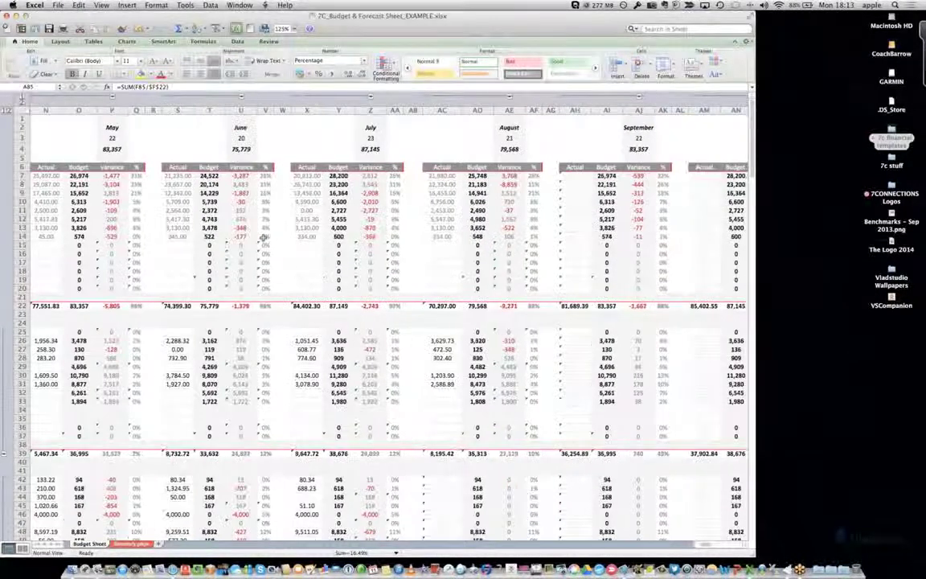
scroll(263, 238, "right", 6)
scroll(262, 238, "right", 5)
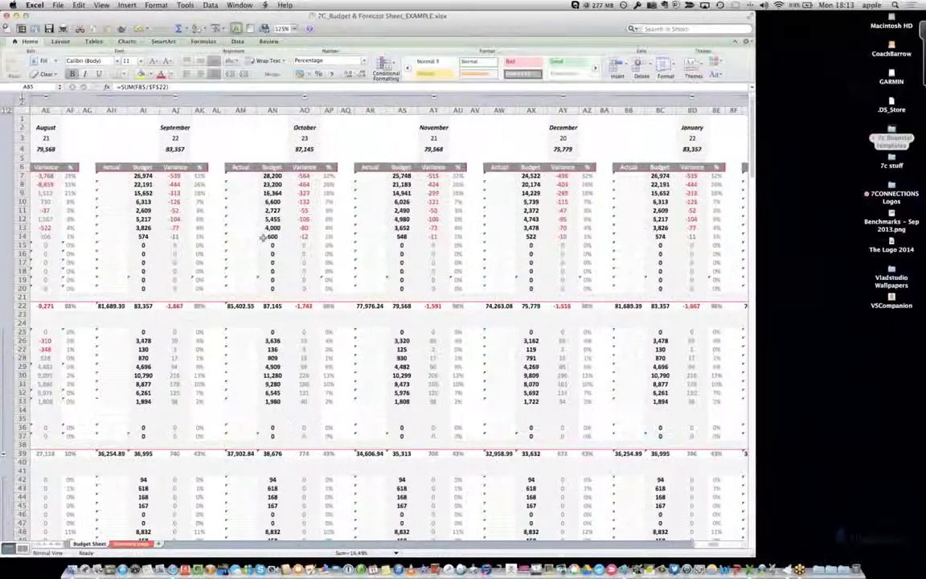
scroll(263, 238, "right", 3)
scroll(263, 238, "left", 15)
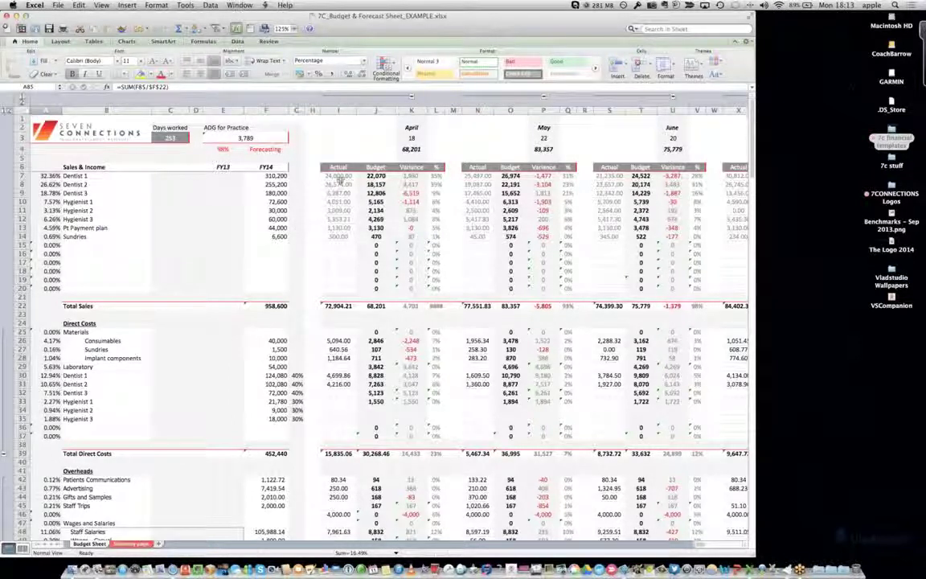
Go through the April actual income figures row by row, from Dentist 1 down to Sundries
left_click(338, 176)
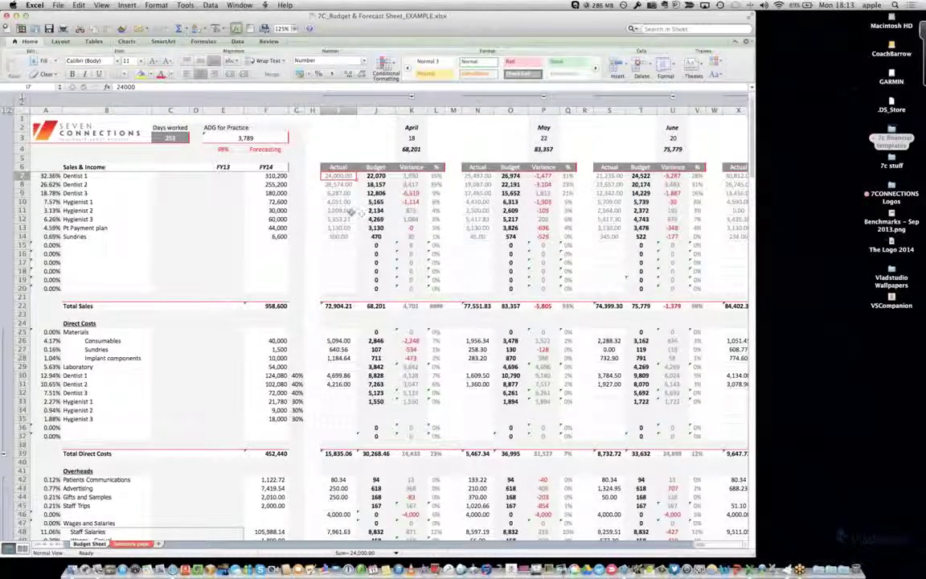
left_click(343, 193)
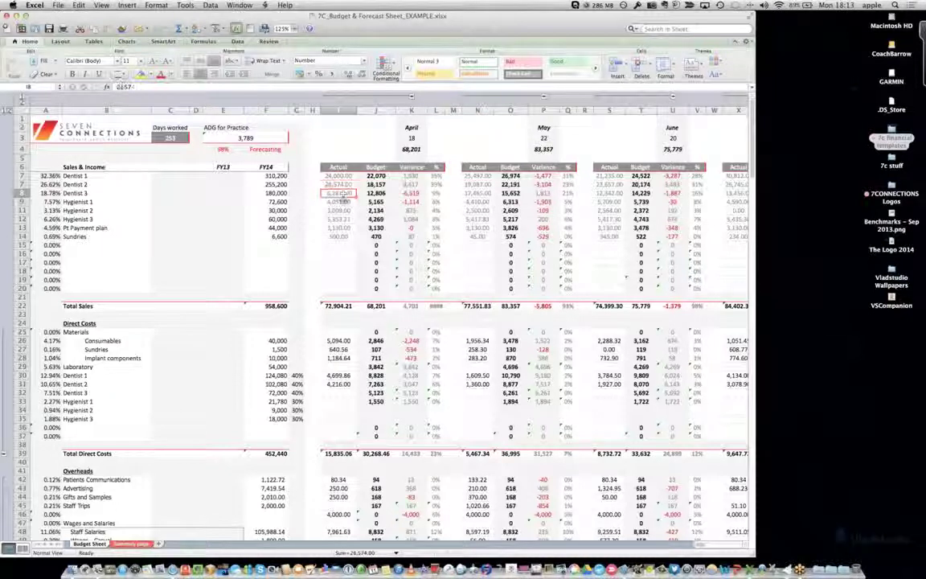
left_click(343, 202)
left_click(343, 211)
left_click(342, 219)
left_click(341, 228)
left_click(341, 237)
Inspect the April income variances from Dentist 1 to Hygienist 1
left_click(411, 176)
left_click(411, 184)
left_click(410, 193)
left_click(412, 202)
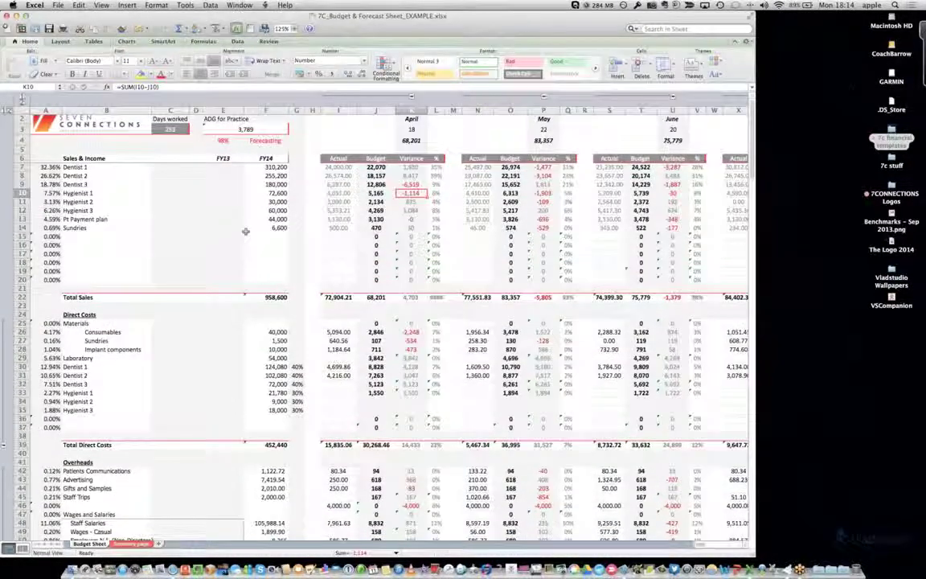
Inspect the April actual for Implant components and the April variance for Consumables under Direct Costs
scroll(245, 231, "down", 3)
scroll(327, 196, "down", 2)
left_click(336, 214)
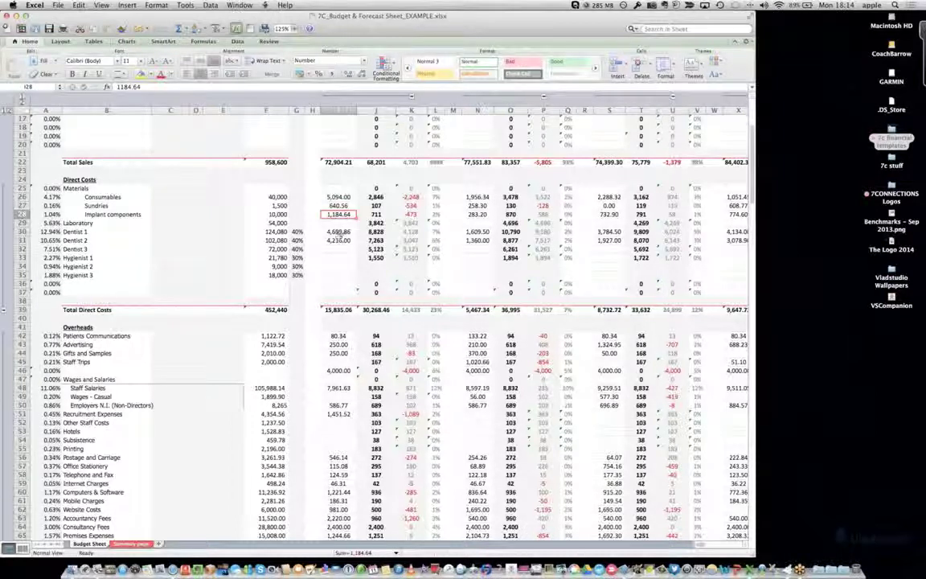
left_click(406, 197)
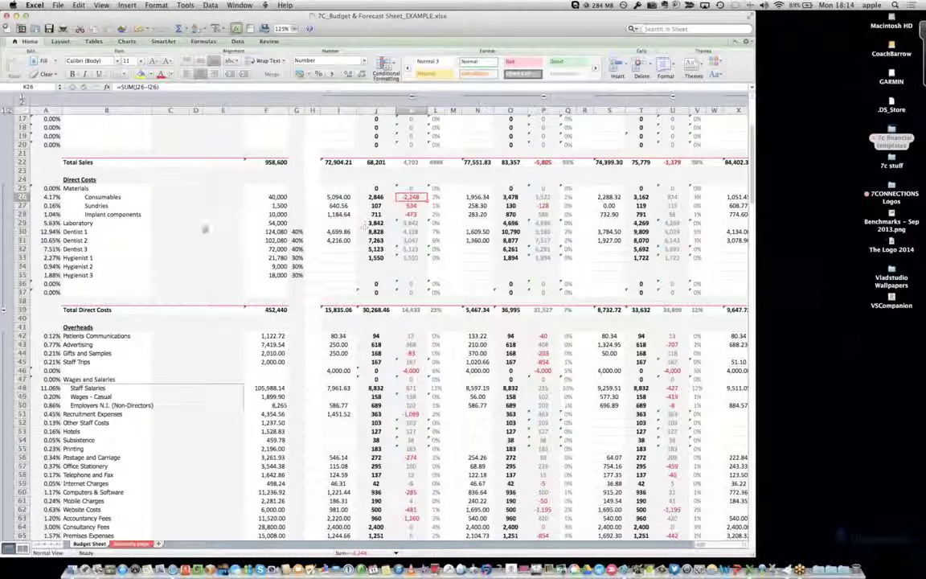
Review the monthly Overheads figures down to Nett Profit and return to the top of the sheet
scroll(204, 229, "down", 1)
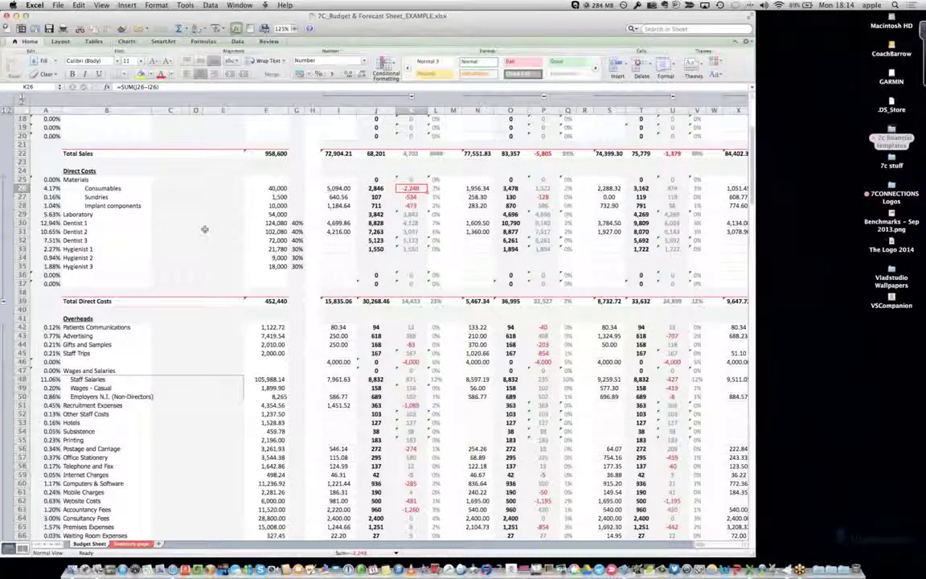
scroll(205, 230, "down", 8)
scroll(204, 229, "down", 10)
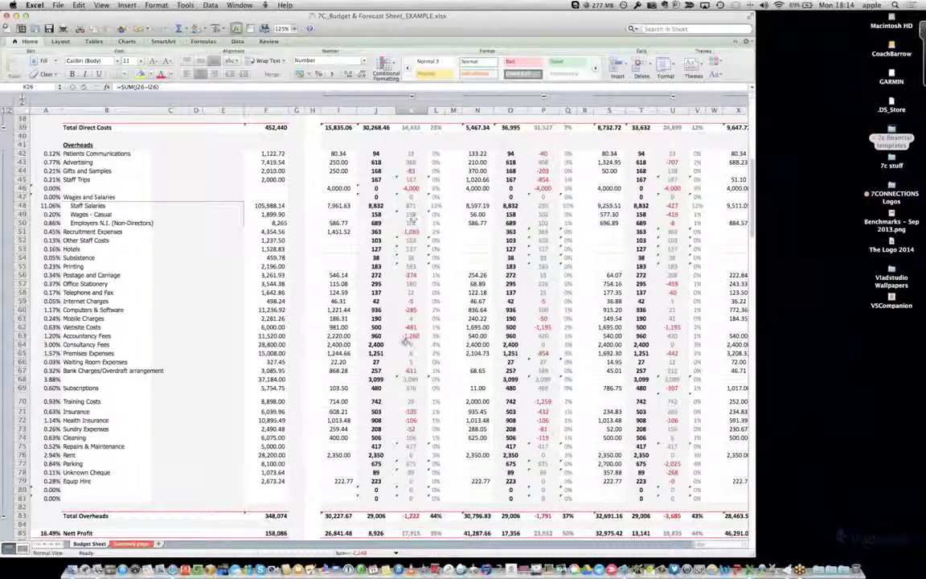
scroll(338, 306, "down", 1)
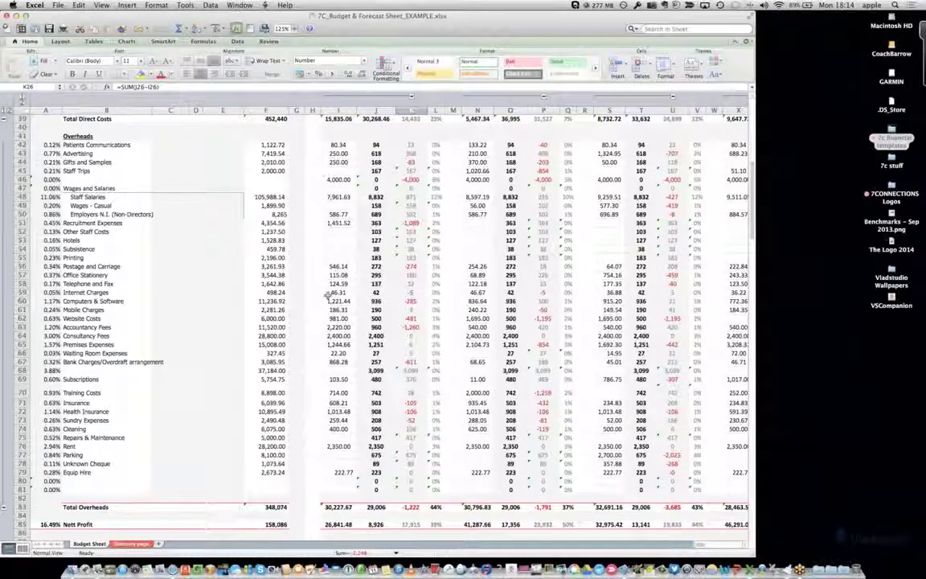
scroll(328, 296, "up", 10)
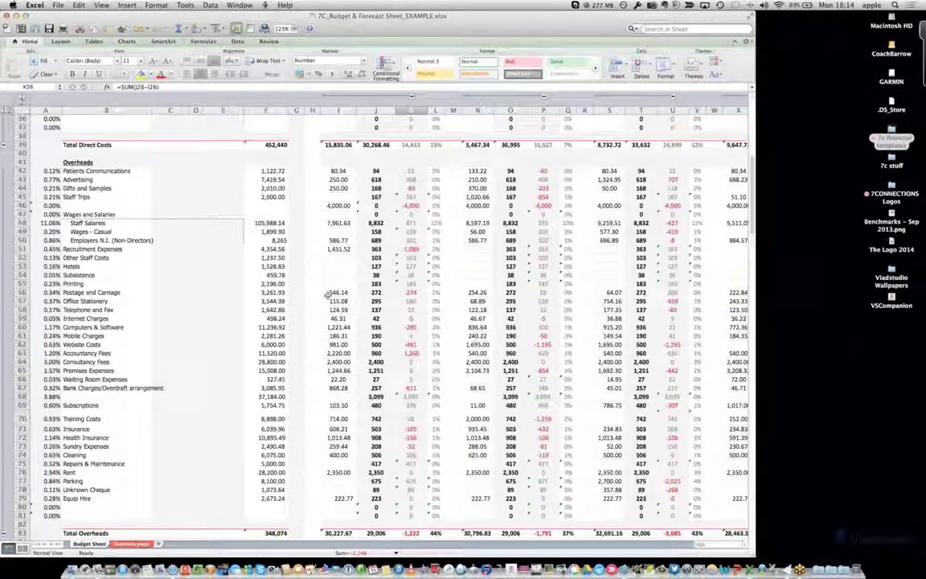
scroll(332, 292, "up", 2)
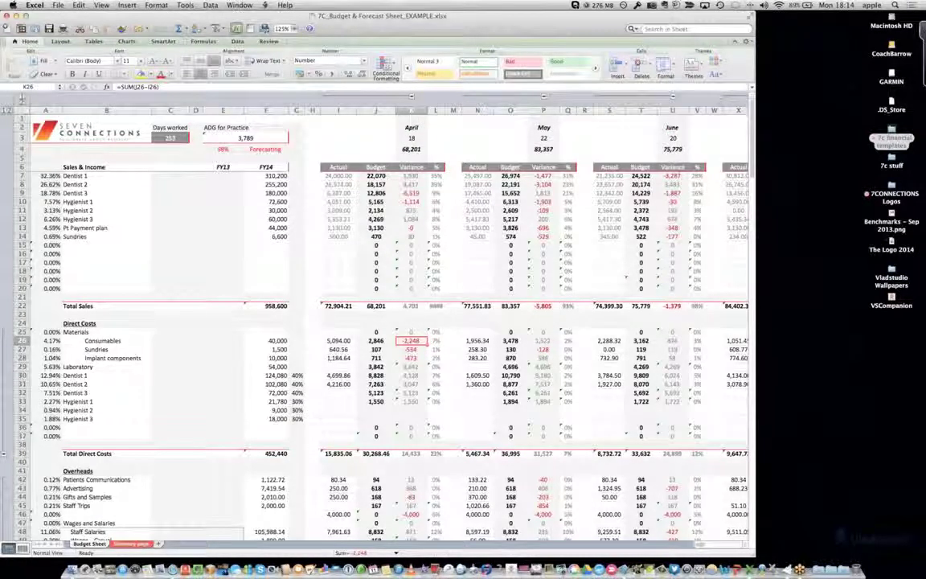
Switch to the MindMeister slideshow in Safari and advance past the Budget versus Actual Cash Flow slide
key("F3")
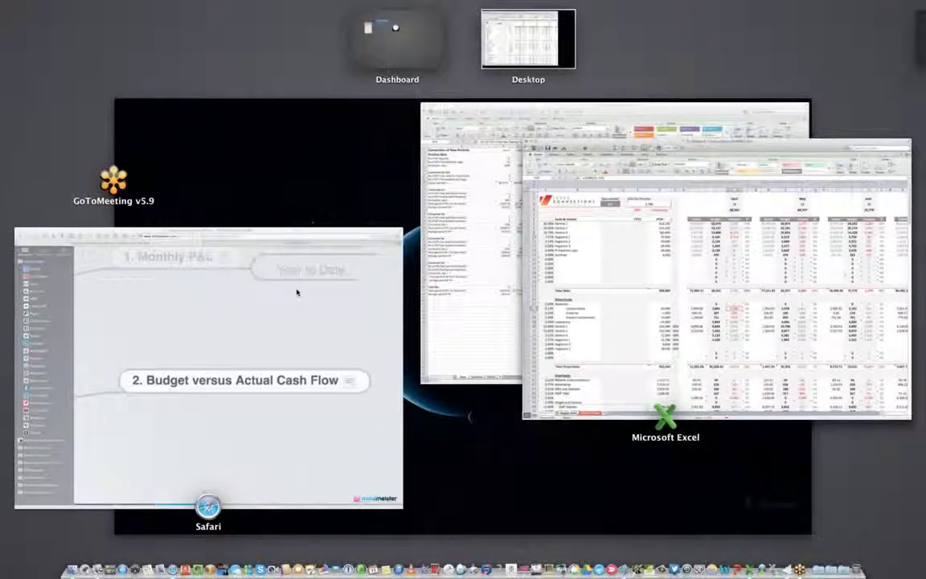
left_click(297, 293)
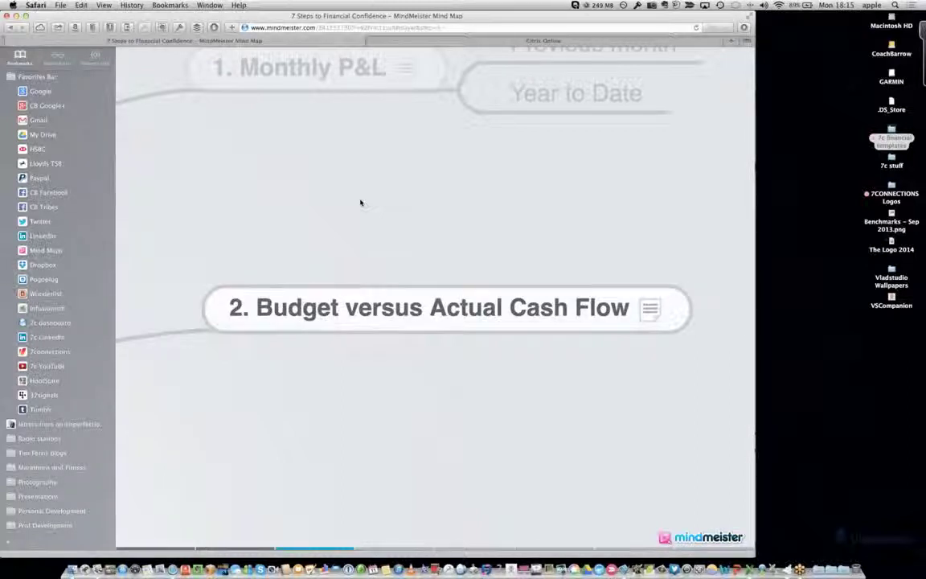
mouse_move(429, 483)
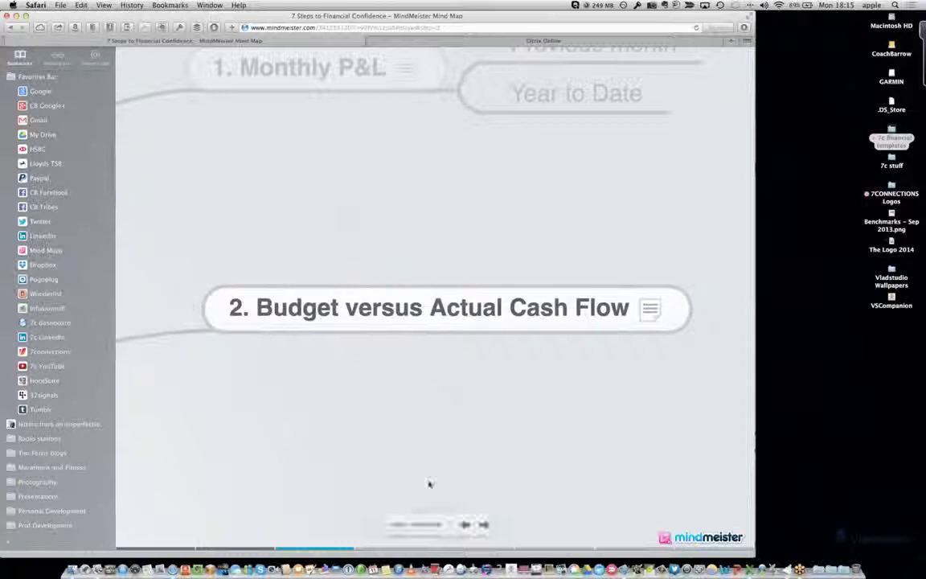
left_click(484, 525)
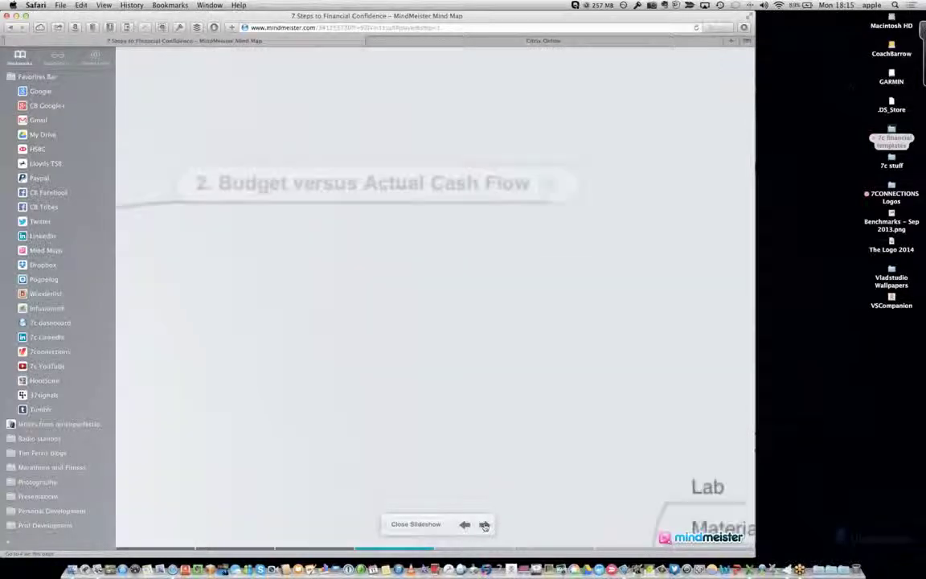
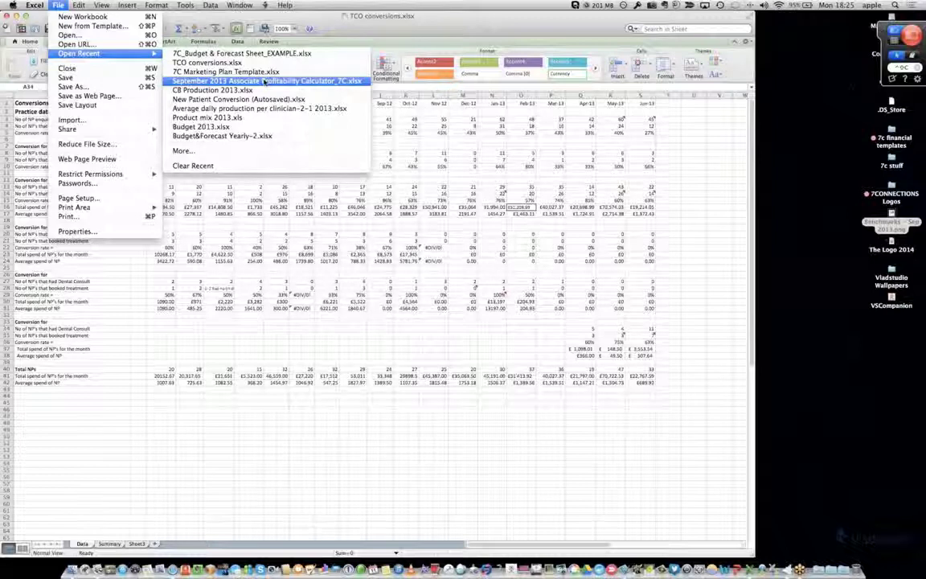
Open the recent workbook September 2013 Associate Profitability Calculator_7C.xlsx and narrow its window to uncover the desktop icons
left_click(265, 81)
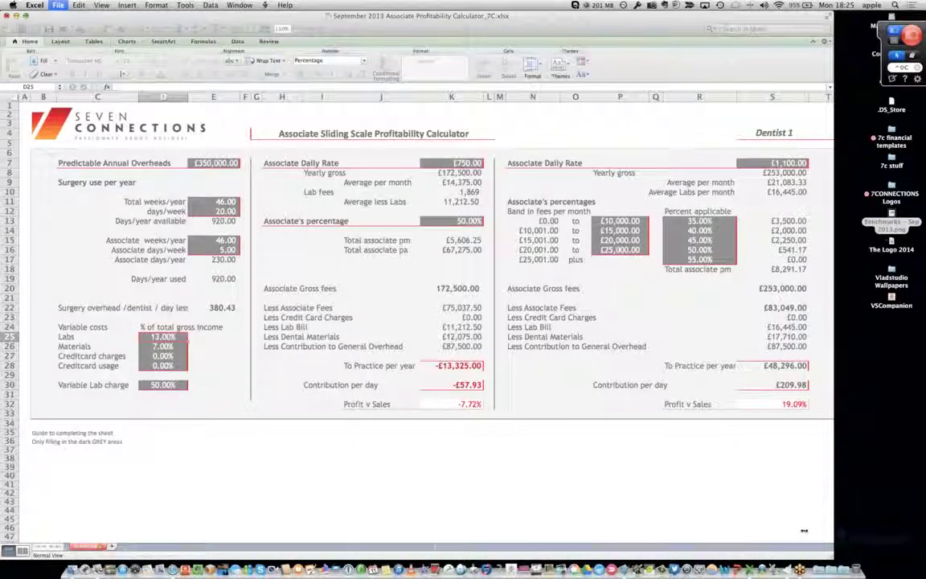
mouse_move(758, 536)
left_mouse_down()
mouse_move(744, 537)
mouse_move(763, 536)
left_mouse_up()
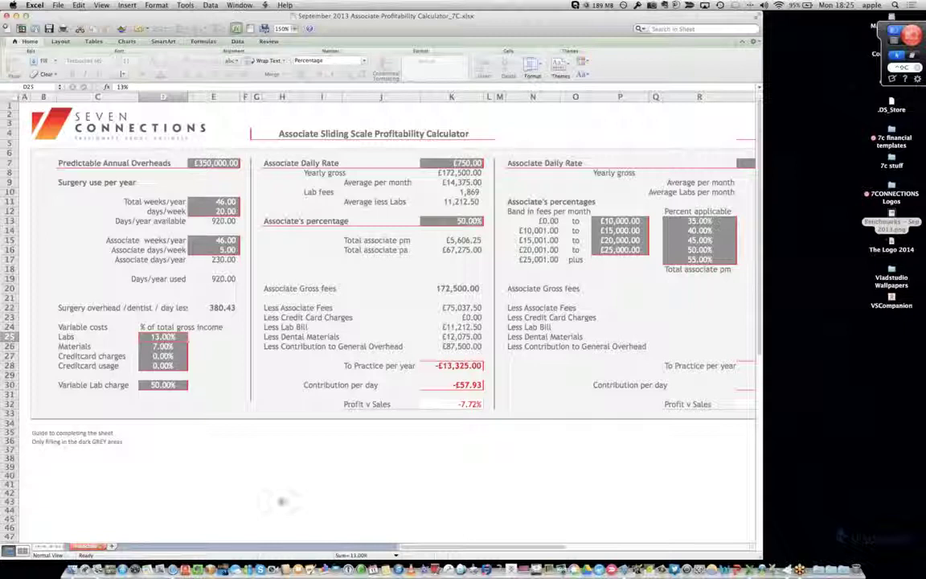
Inspect the Predictable Annual Overheads and the Surgery use per year entries for total and associate weeks and days
left_click(215, 163)
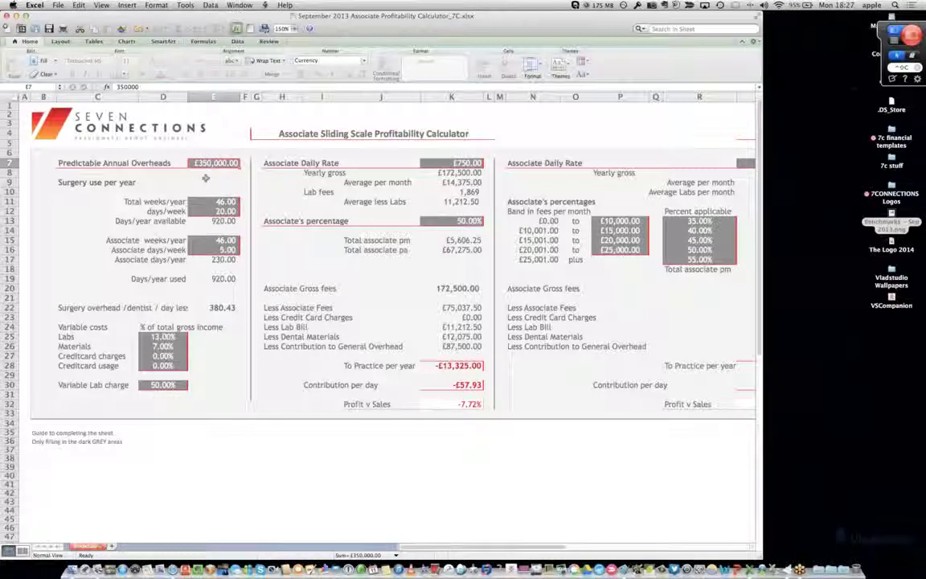
left_click(202, 202)
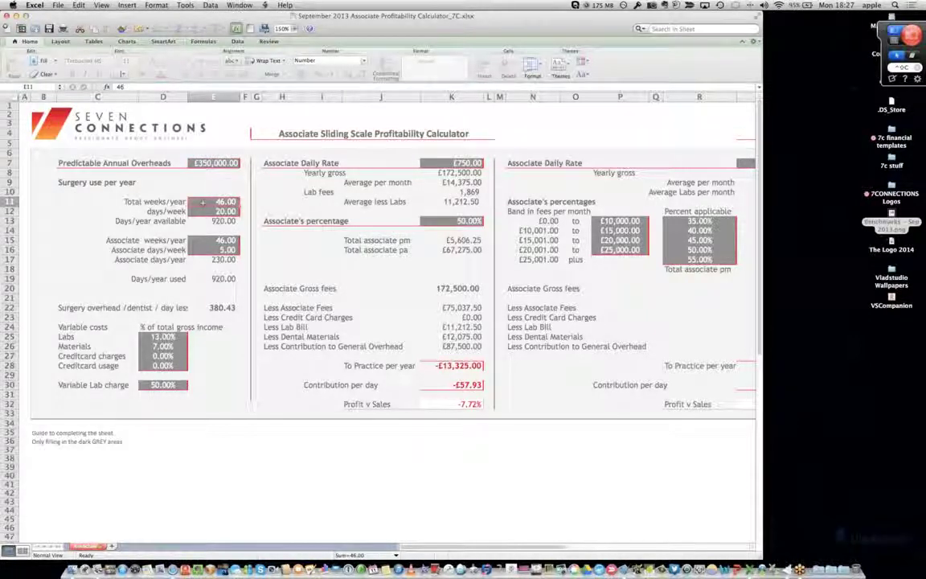
left_click(204, 211)
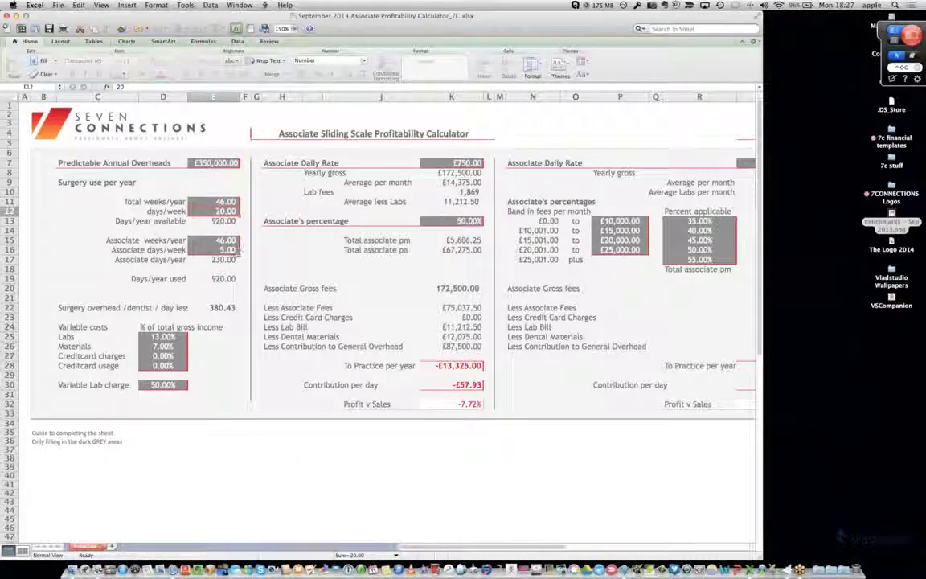
left_click(220, 240)
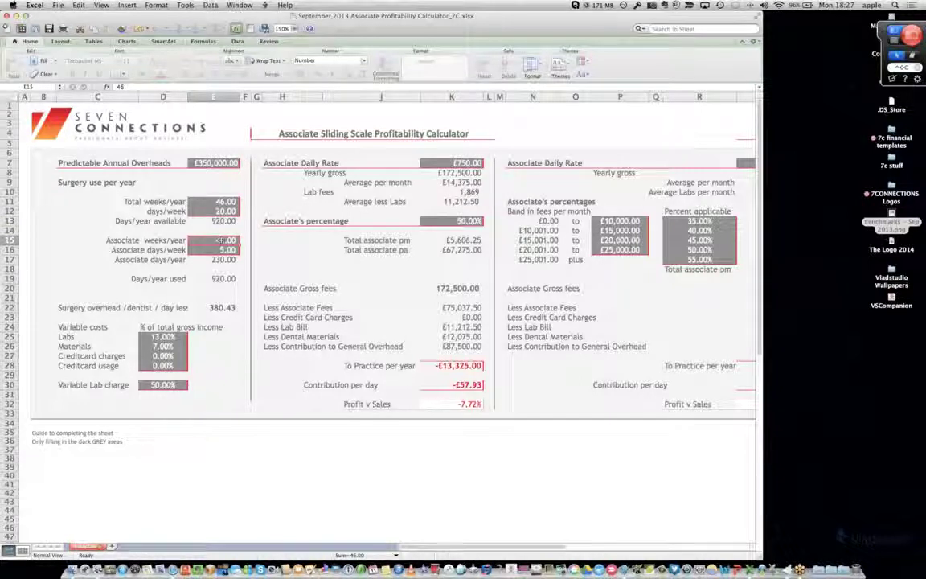
left_click(215, 249)
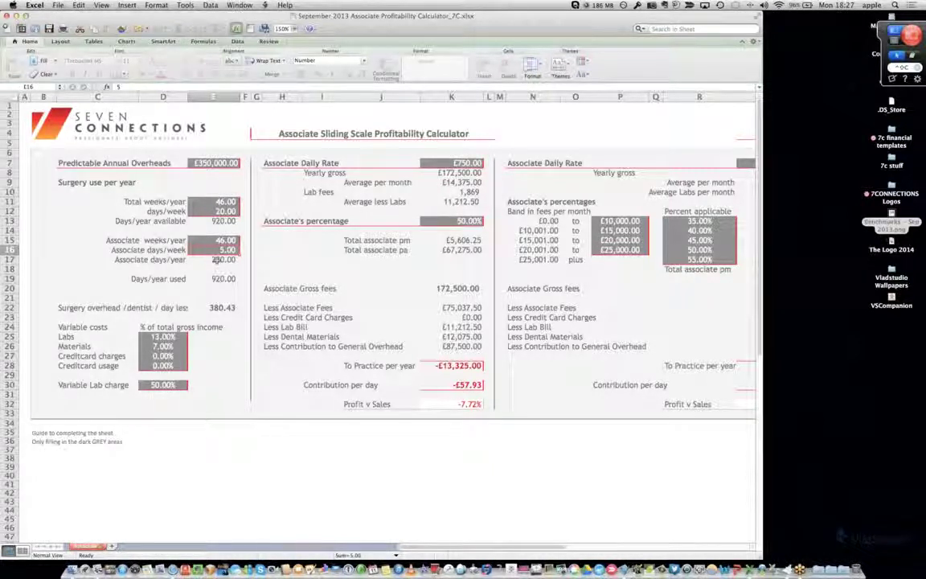
scroll(219, 258, "right", 1)
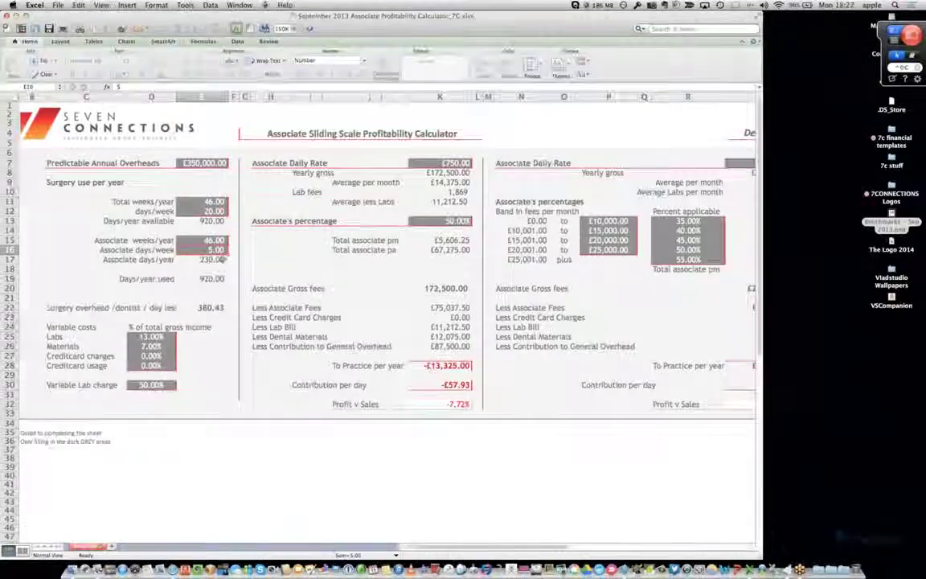
scroll(223, 260, "left", 1)
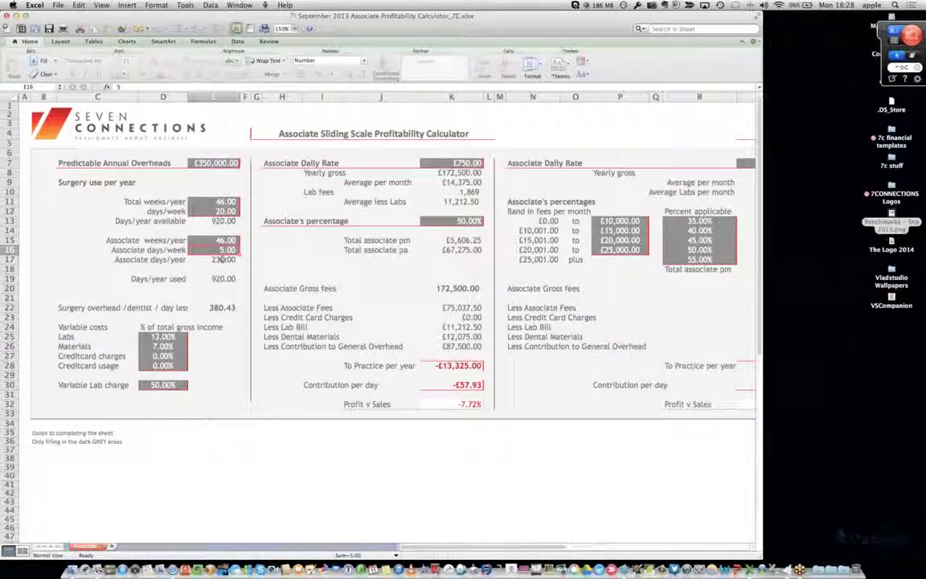
Review how Predictable Annual Overheads feeds the surgery overhead per dentist per day
left_click(215, 163)
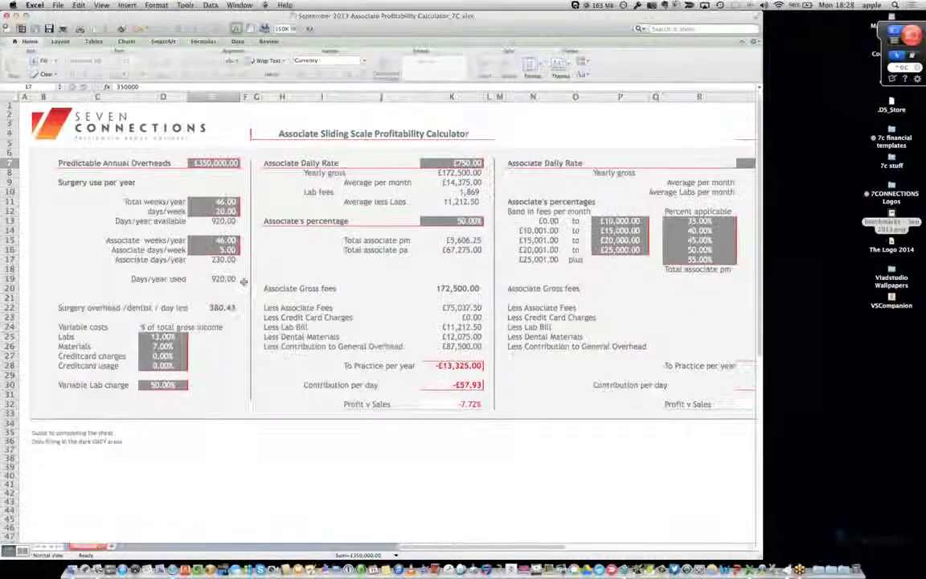
scroll(237, 301, "right", 1)
scroll(238, 432, "left", 1)
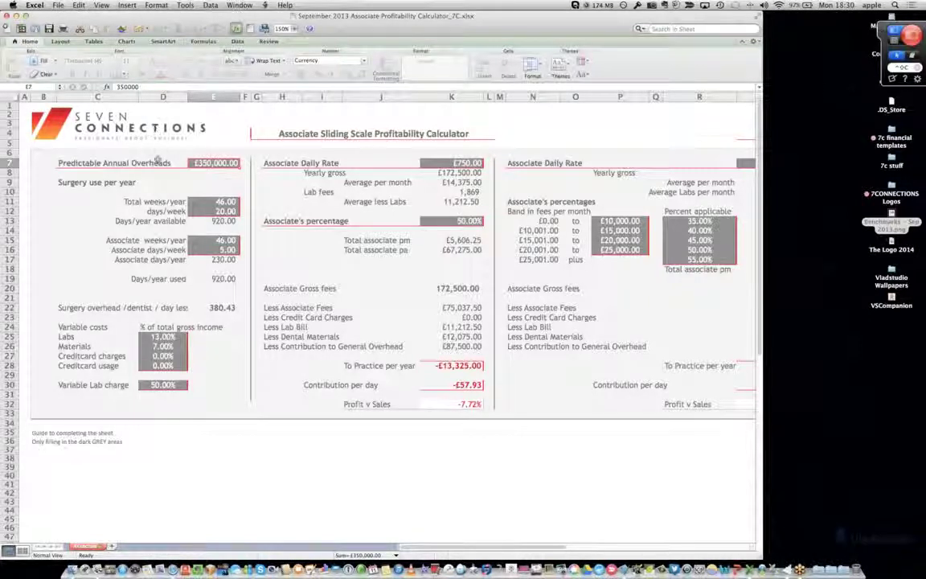
scroll(143, 129, "down", 1)
left_click_drag(890, 224, 215, 299)
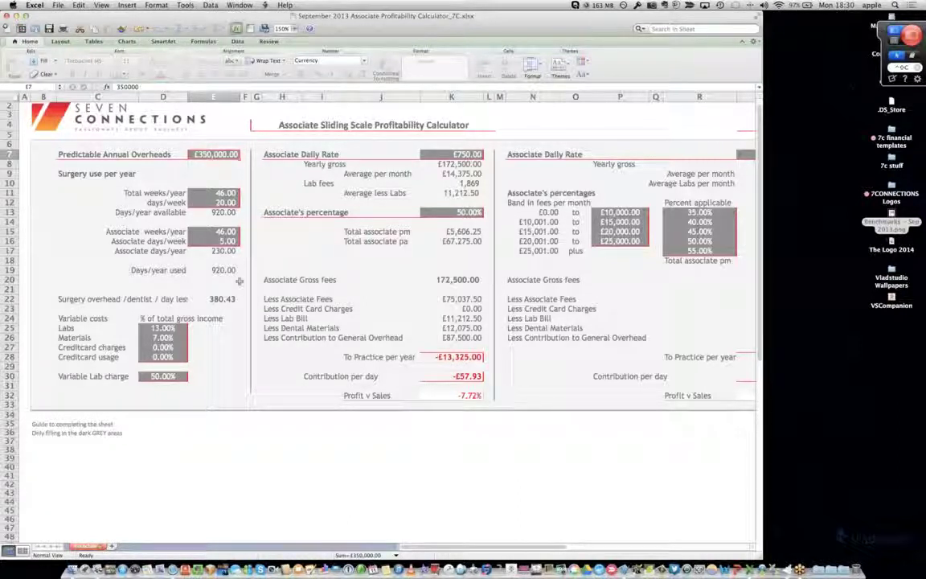
Set the Associate Daily Rate in the single-percentage calculation to £800
left_click(439, 154)
double_click(439, 153)
type("800")
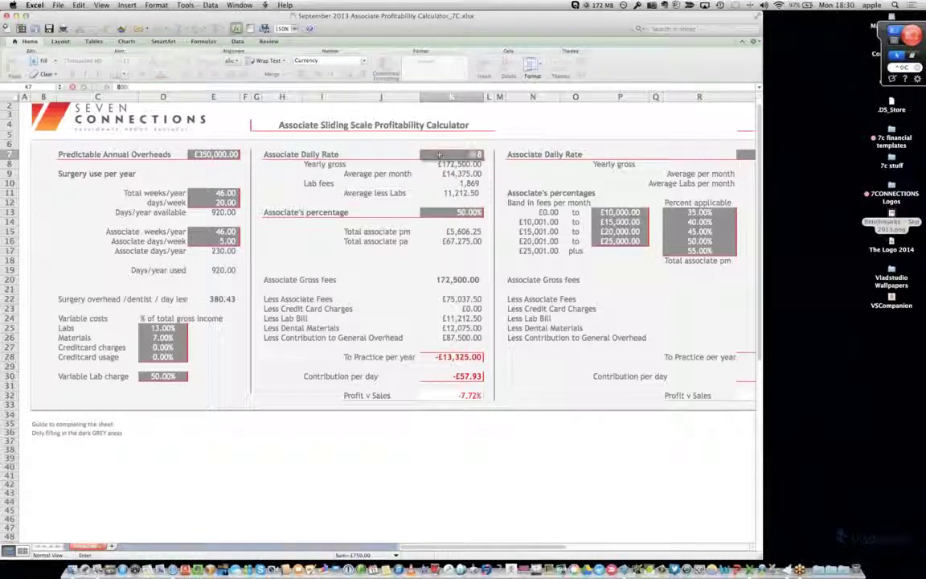
key("Return")
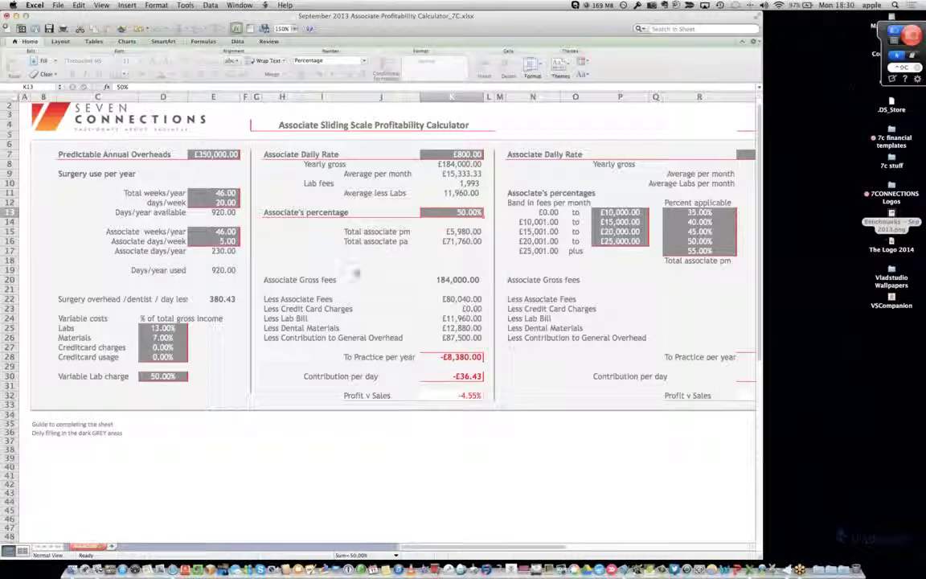
Set the Labs variable cost to 10% of total gross income
left_click(157, 328)
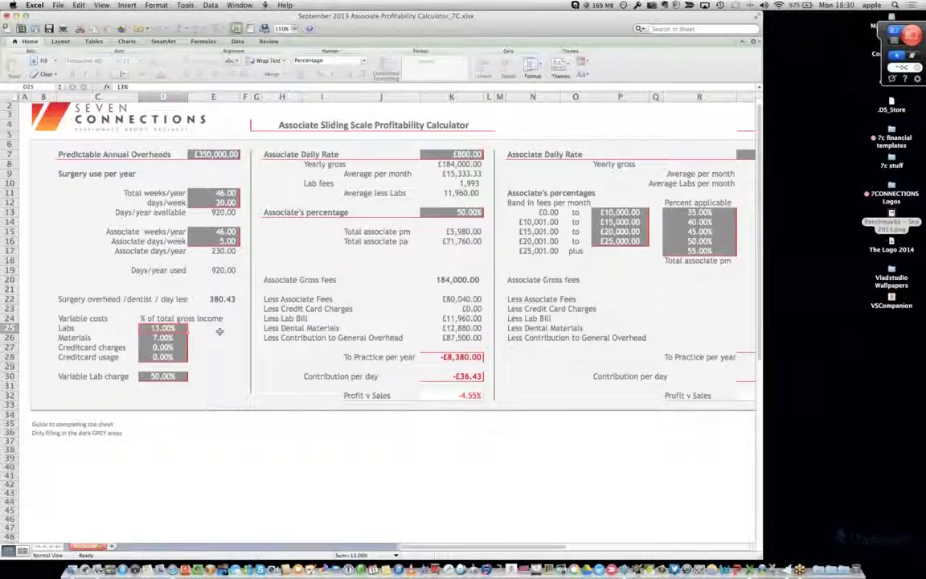
key("ctrl+u")
key("BackSpace")
key("BackSpace")
key("BackSpace")
type("10")
key("Return")
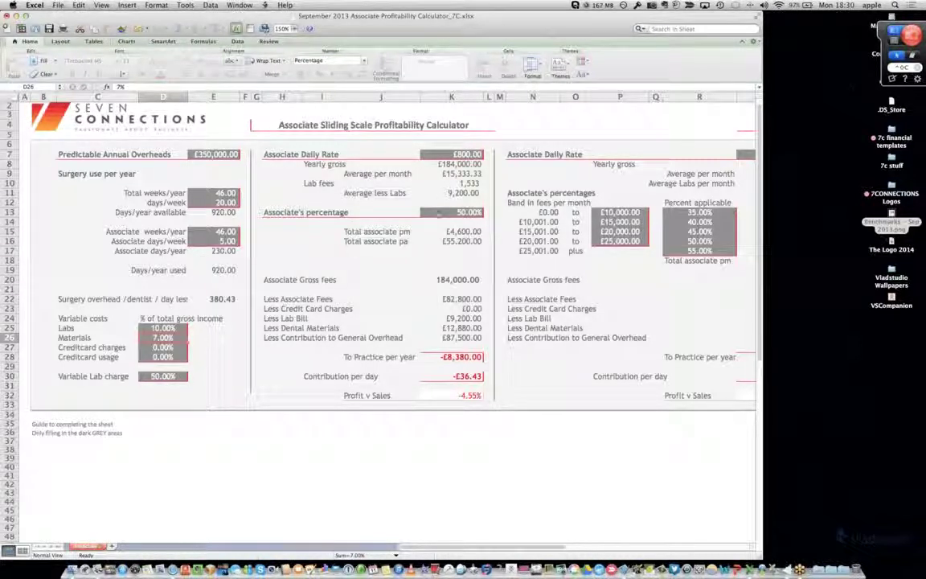
Inspect the Associate's percentage, Variable Lab charge and Associate Daily Rate alongside the contribution per day
left_click(438, 212)
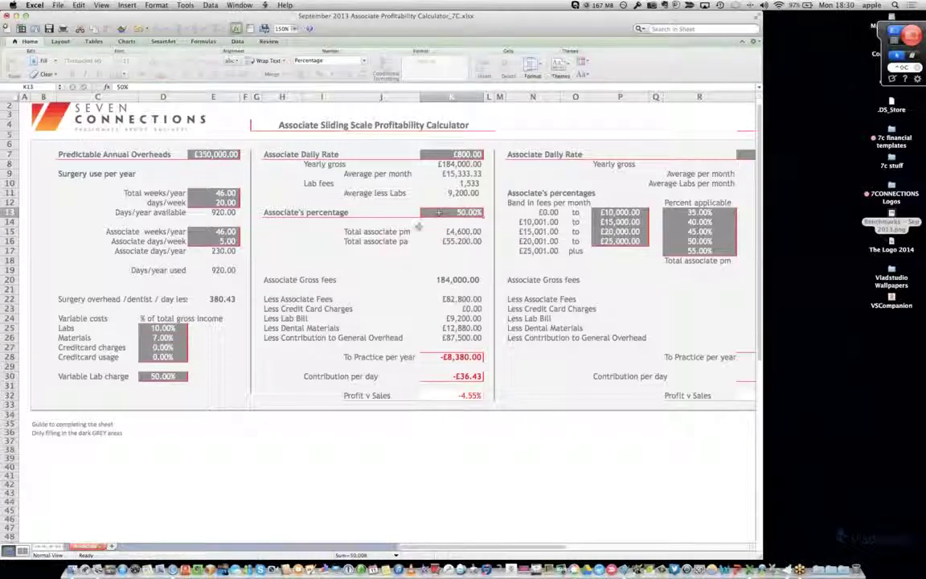
left_click(172, 376)
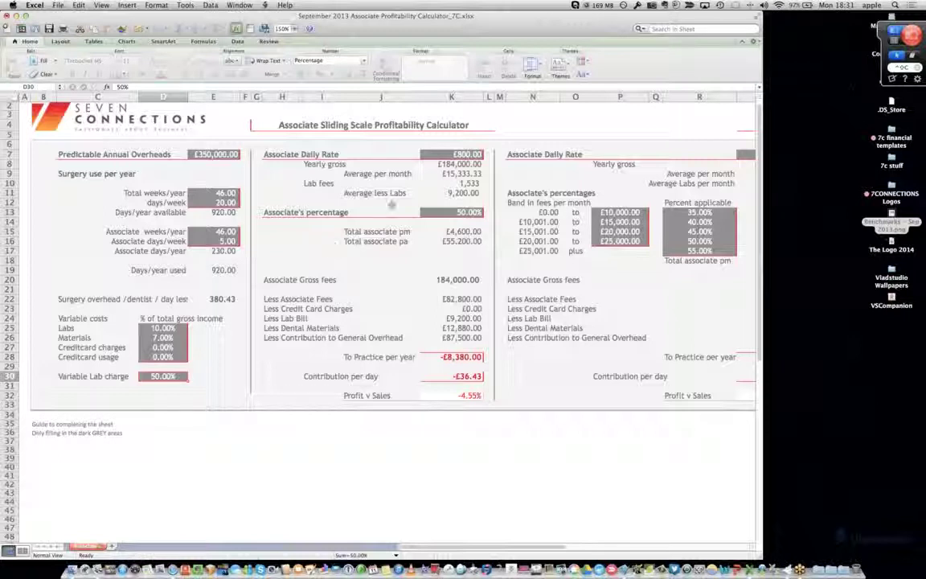
left_click(435, 155)
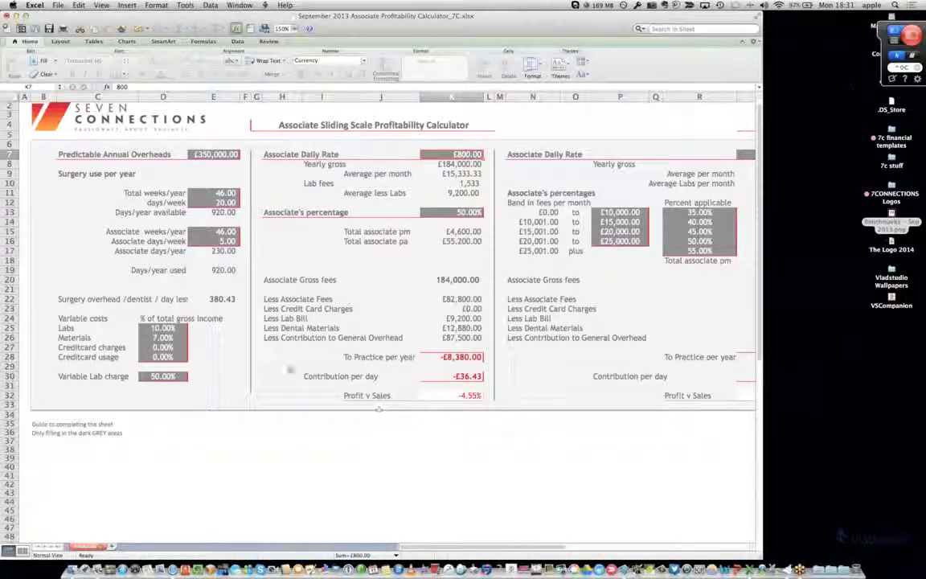
left_click(778, 537)
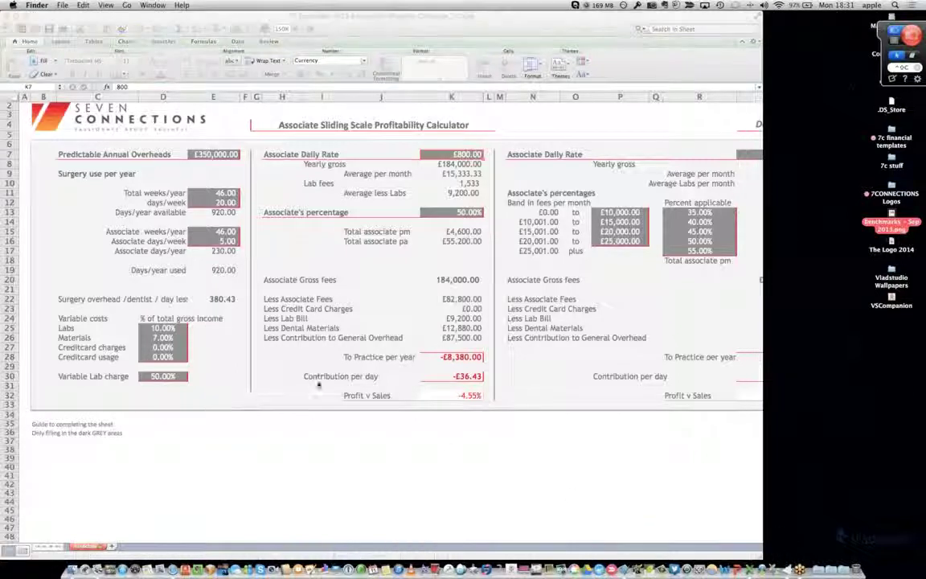
left_click(219, 299)
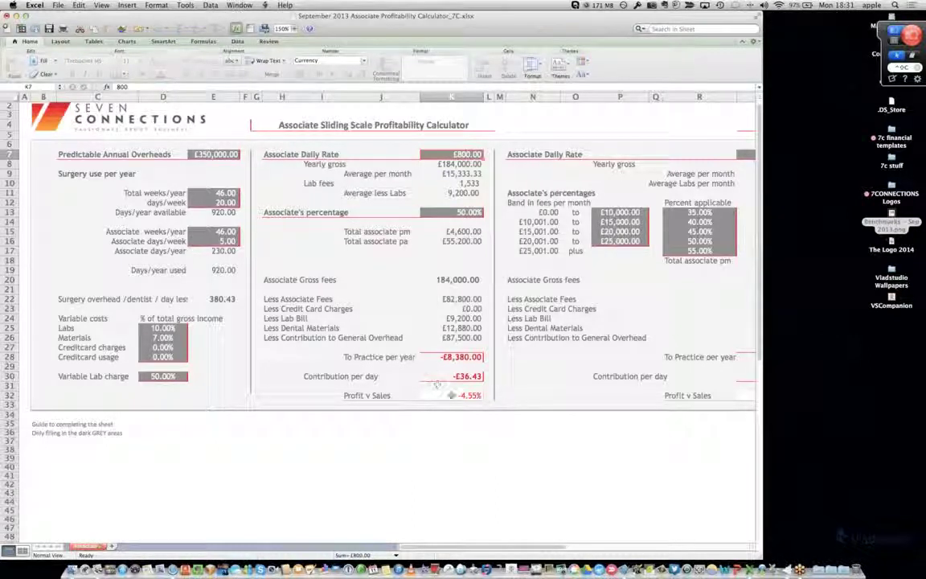
Compare the sliding-scale calculation for Dentist 1 with the single-percentage results, then return to the start of the sheet
scroll(541, 419, "right", 1)
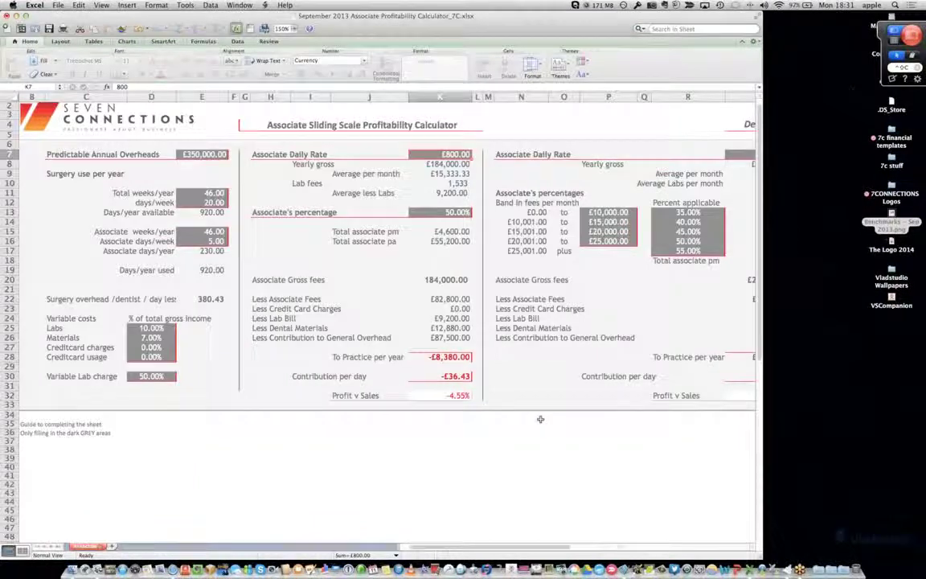
scroll(540, 419, "right", 5)
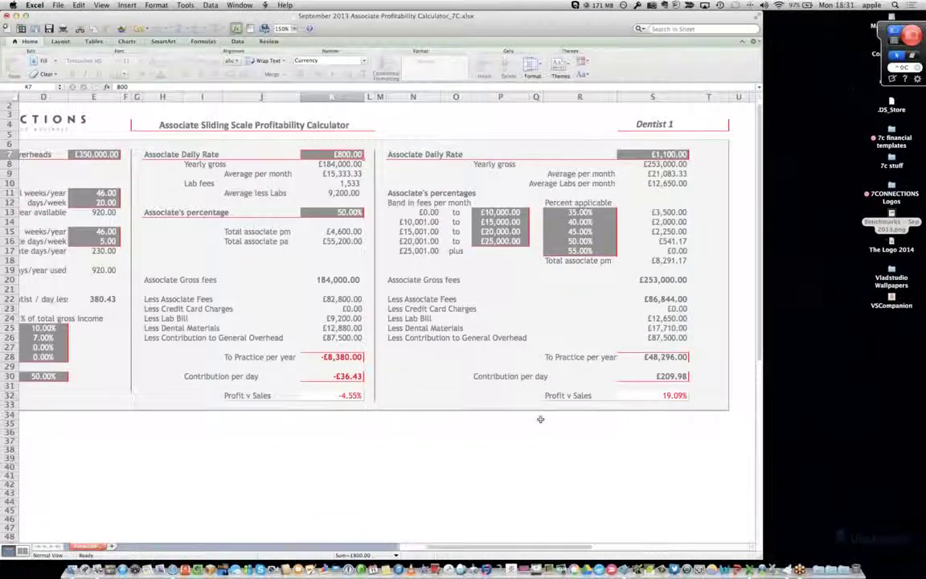
scroll(541, 419, "left", 6)
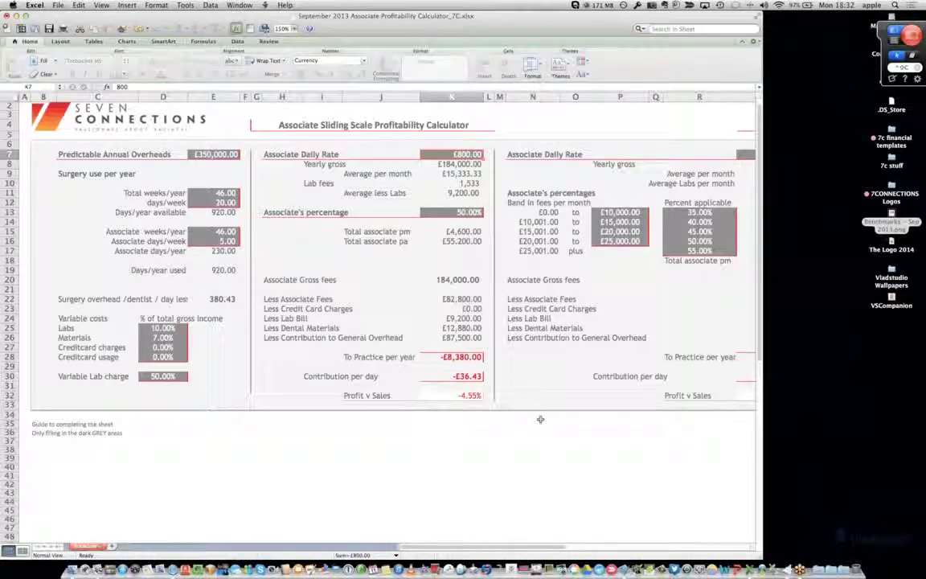
scroll(540, 418, "up", 1)
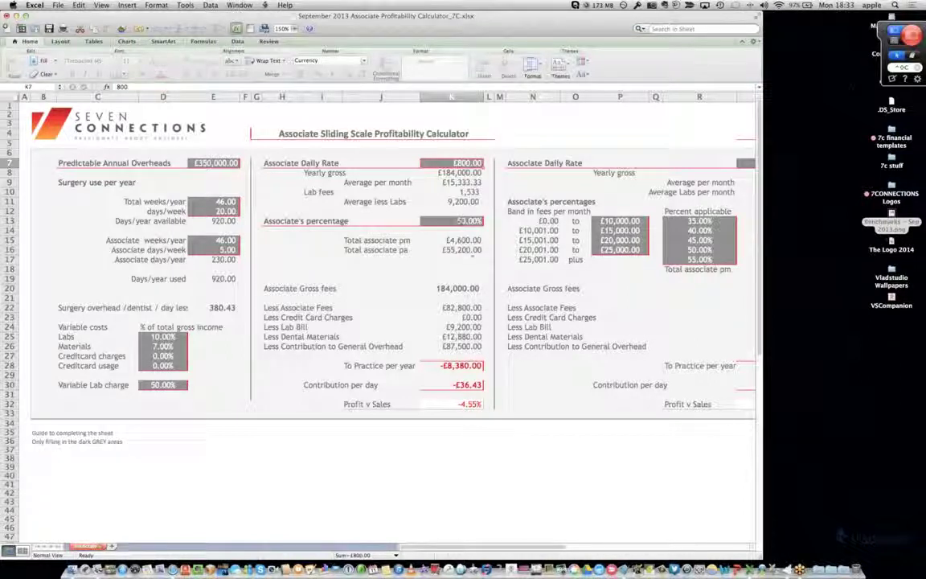
Try an Associate's percentage of 45% in the single-percentage calculation
left_click(458, 221)
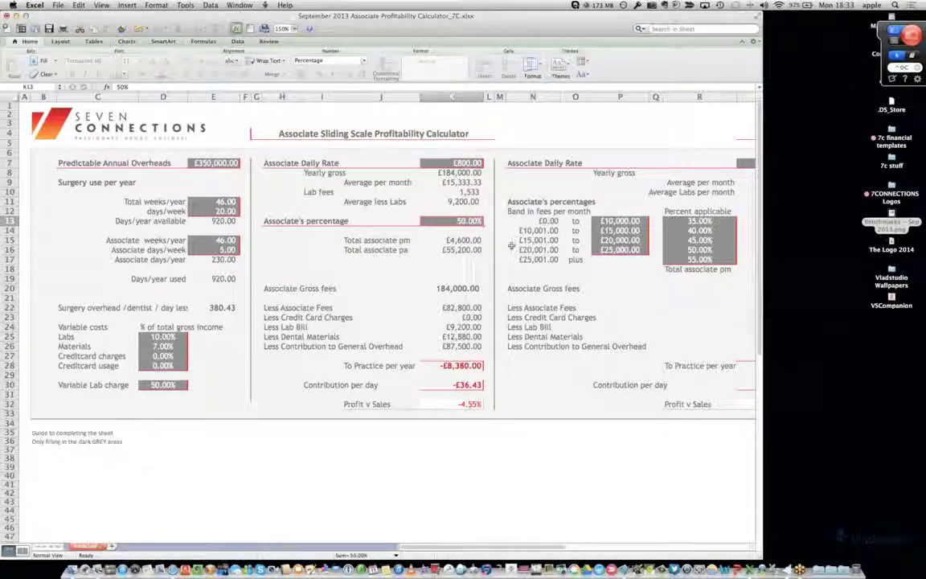
type("45")
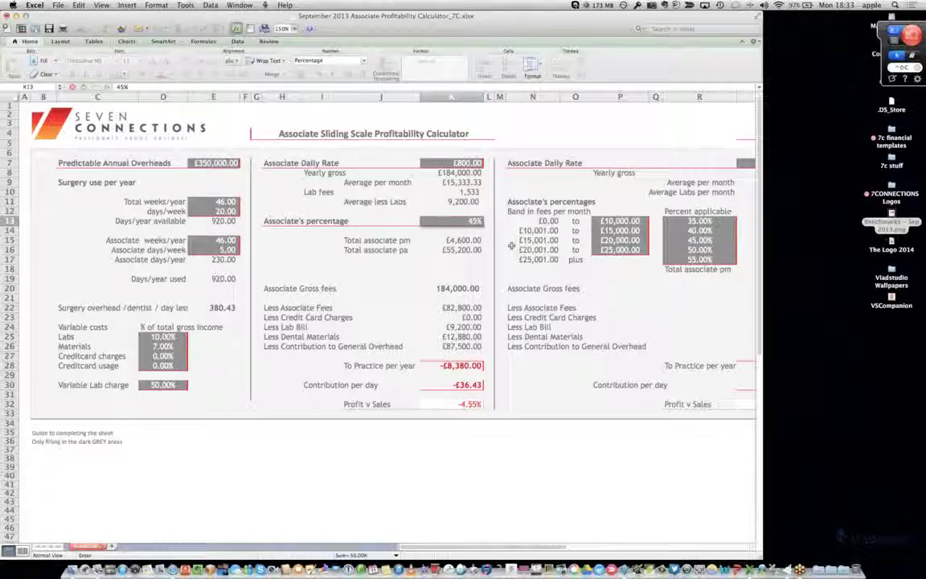
key("Tab")
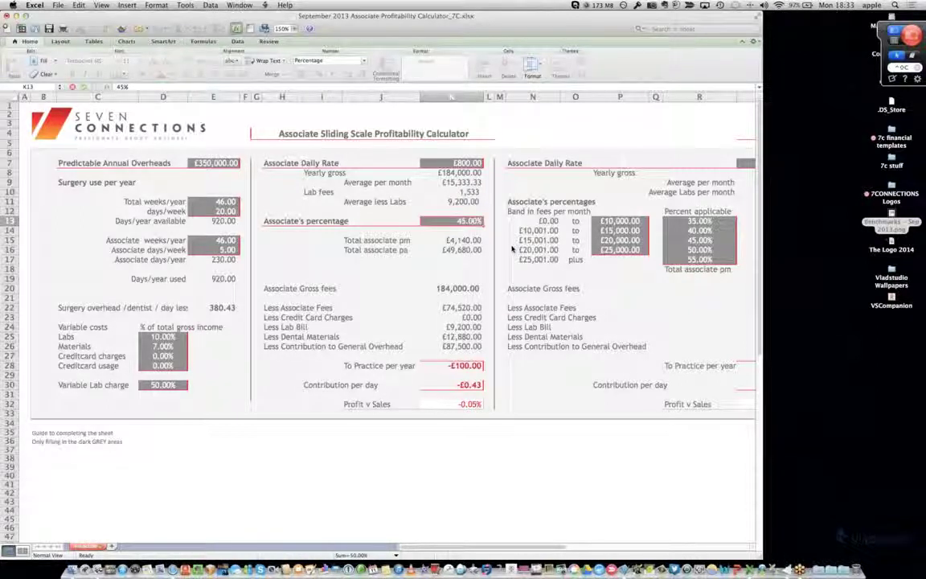
Set the Associate's percentage in the single-percentage calculation to 40%
left_click(455, 220)
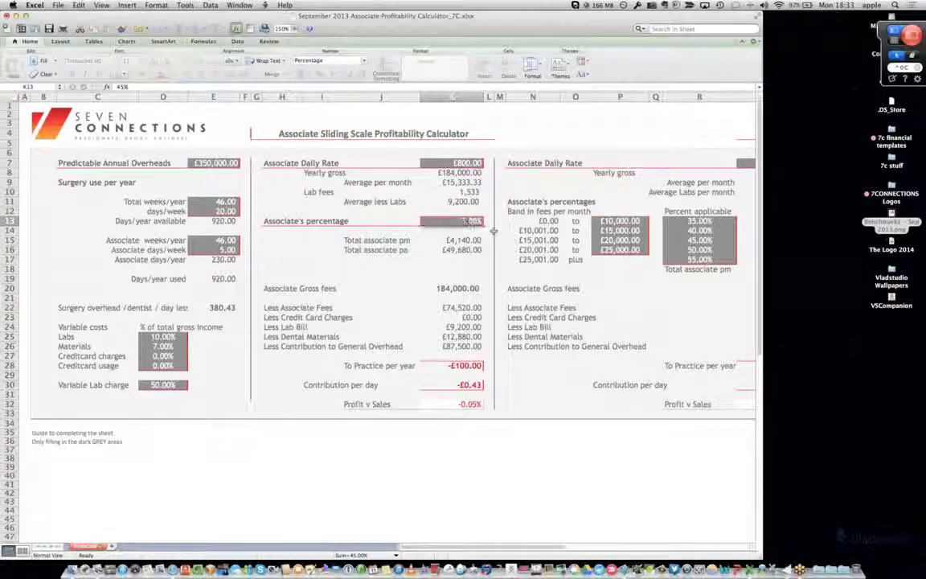
type("40")
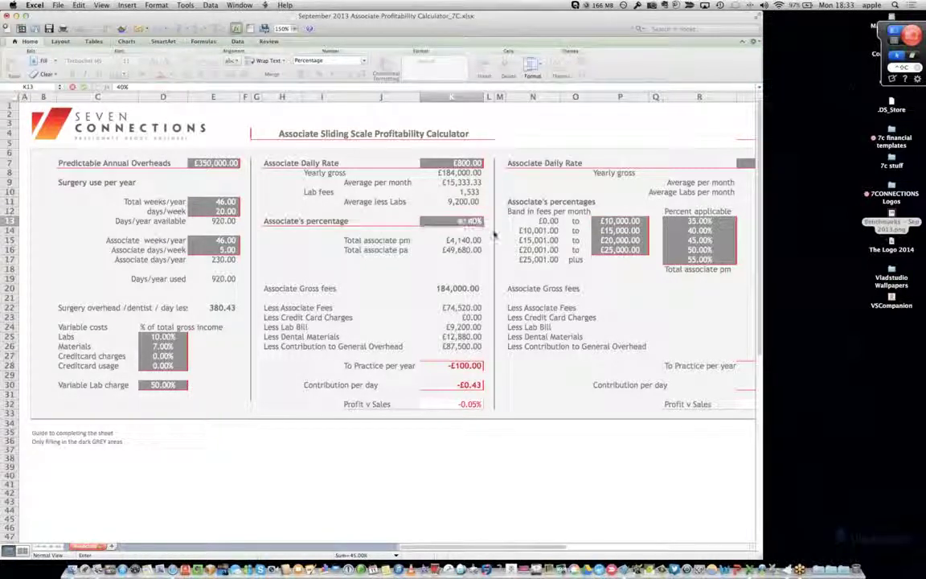
key("Tab")
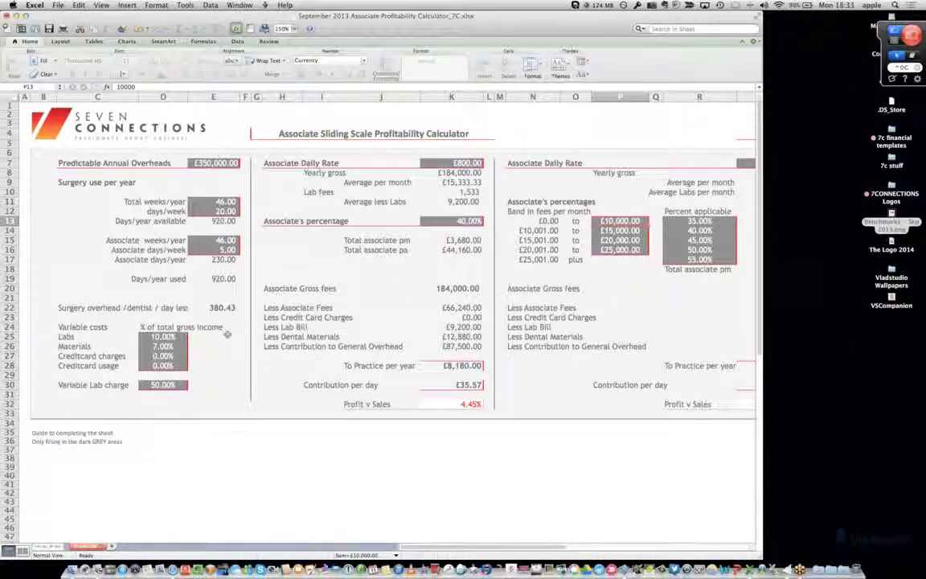
Review the surgery overhead per day against the associate's contribution per day and Profit v Sales
scroll(207, 299, "down", 2)
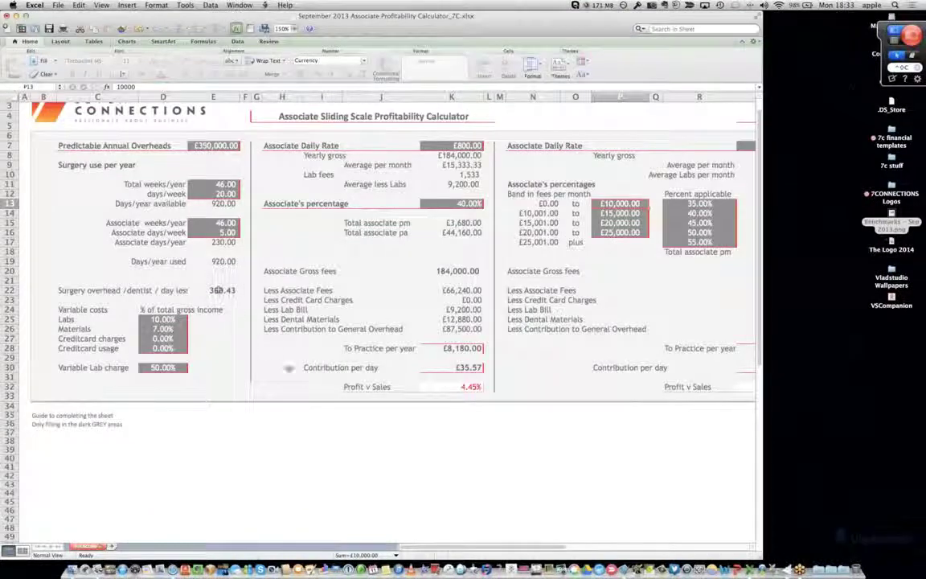
scroll(427, 427, "up", 2)
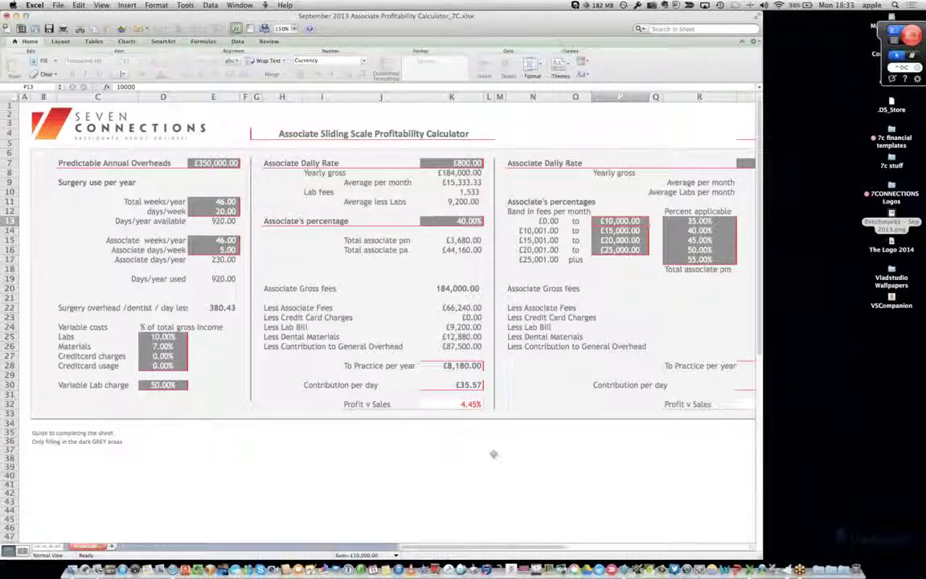
left_click(789, 532)
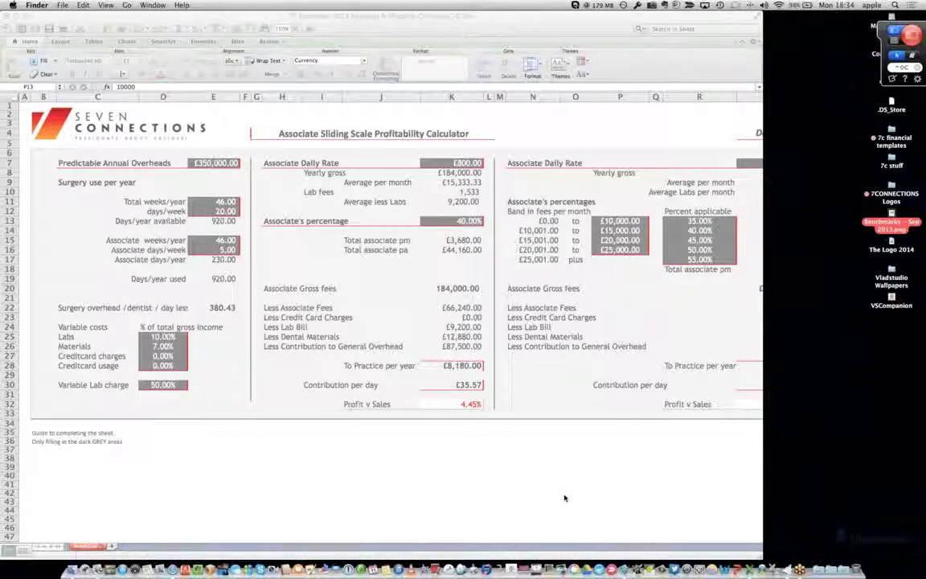
Try an Associate's percentage of 35% and compare the single-percentage results with Dentist 1's sliding-scale calculation
left_click(460, 221)
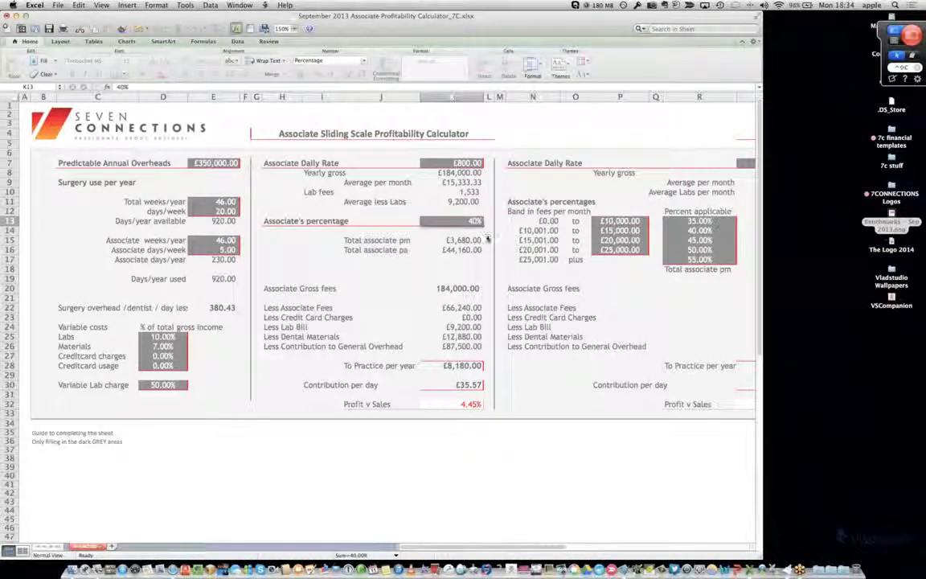
key("super+z")
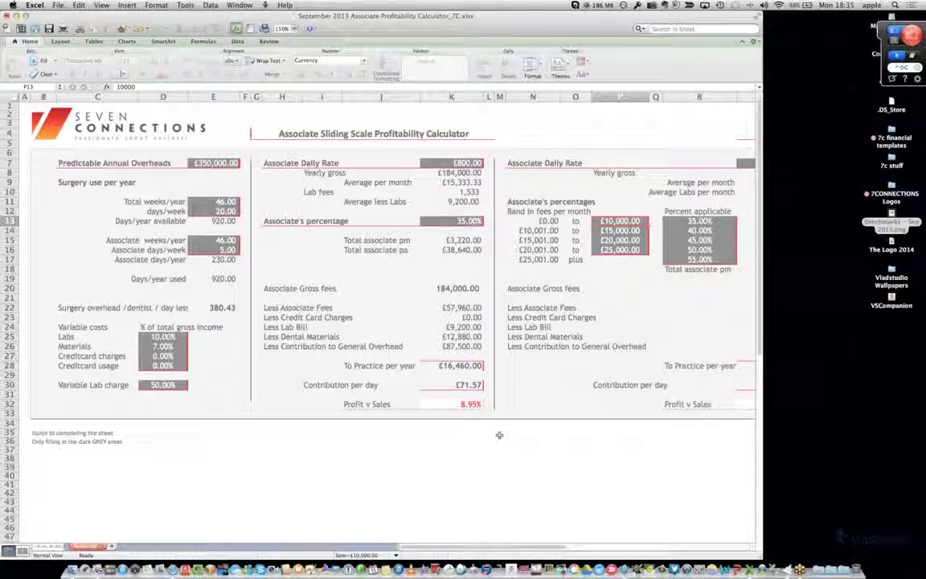
scroll(507, 448, "right", 5)
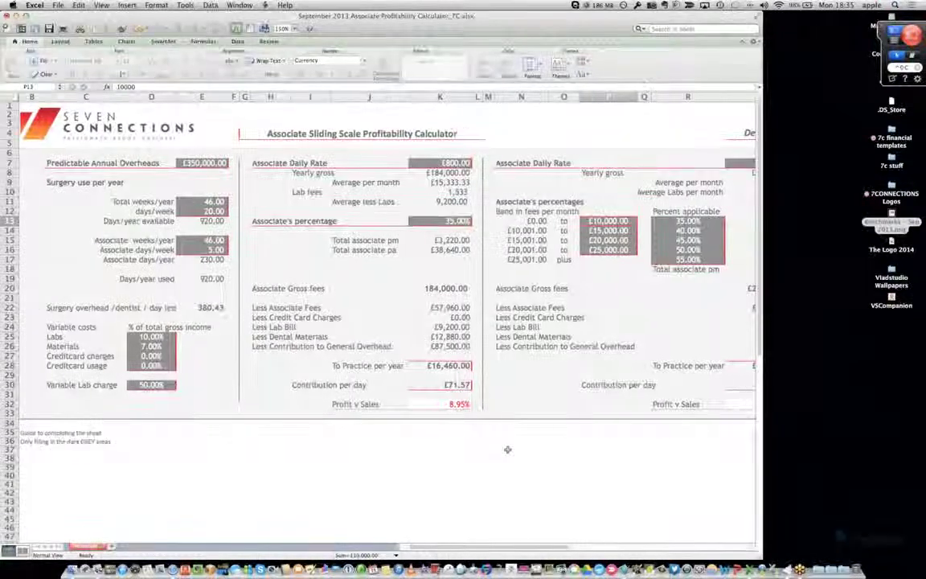
scroll(507, 448, "left", 5)
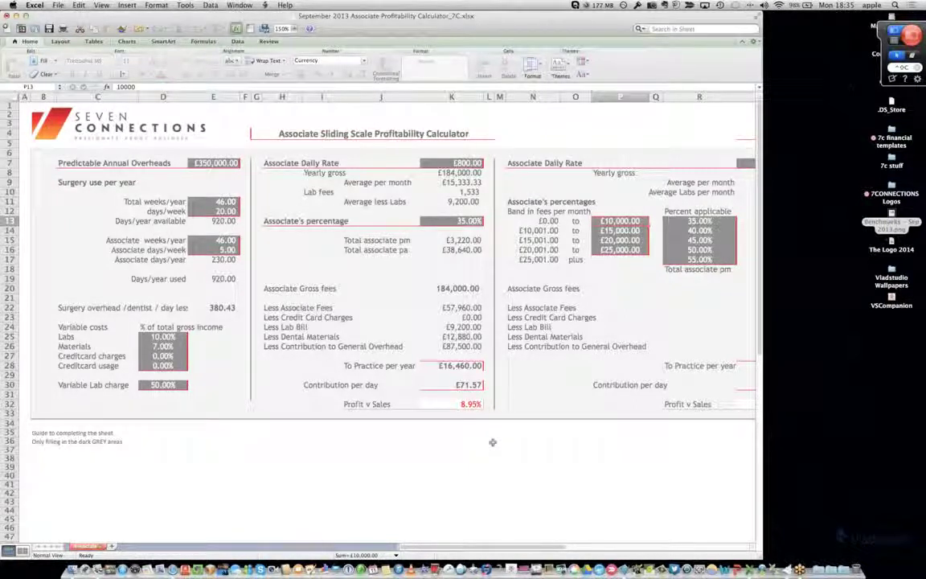
scroll(493, 442, "right", 2)
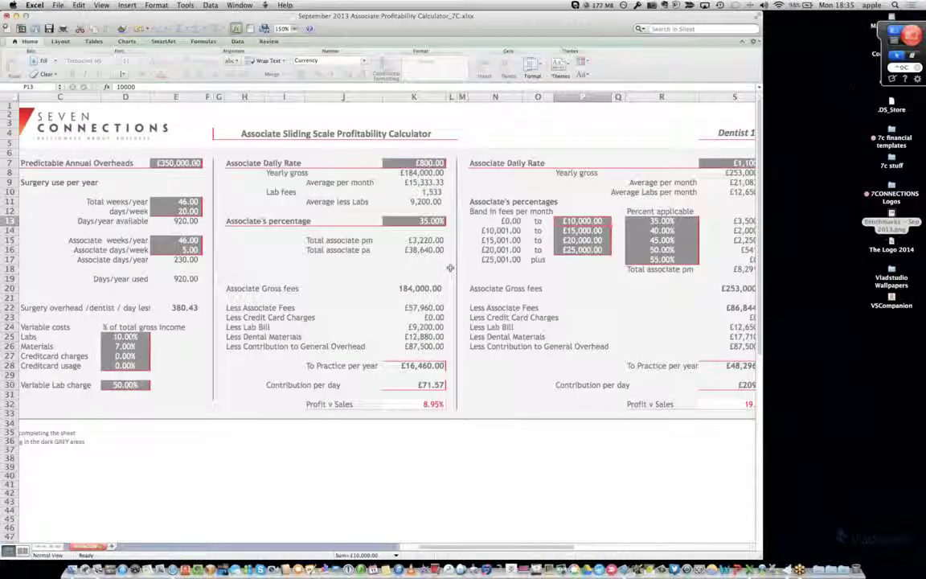
scroll(495, 418, "down", 5)
scroll(497, 401, "right", 2)
scroll(497, 402, "up", 5)
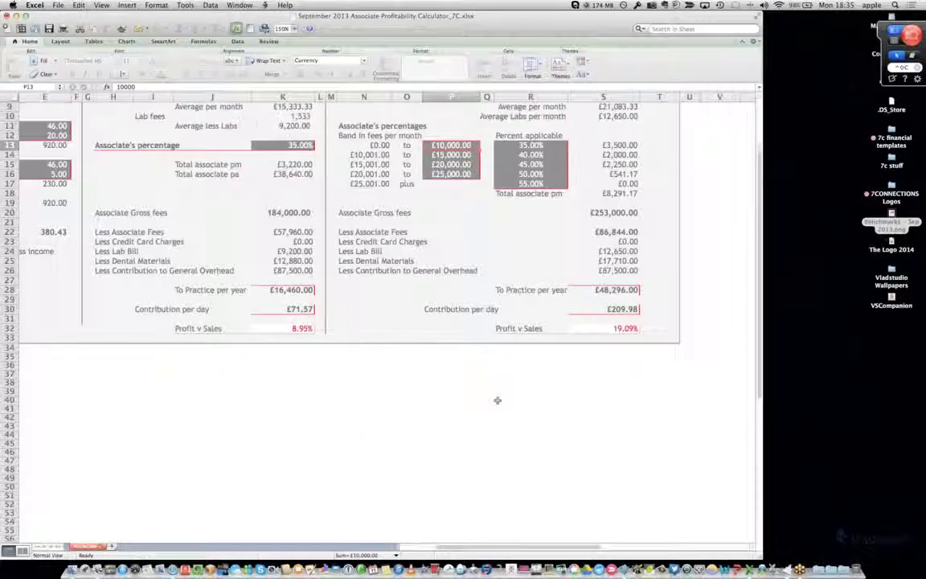
scroll(497, 401, "left", 3)
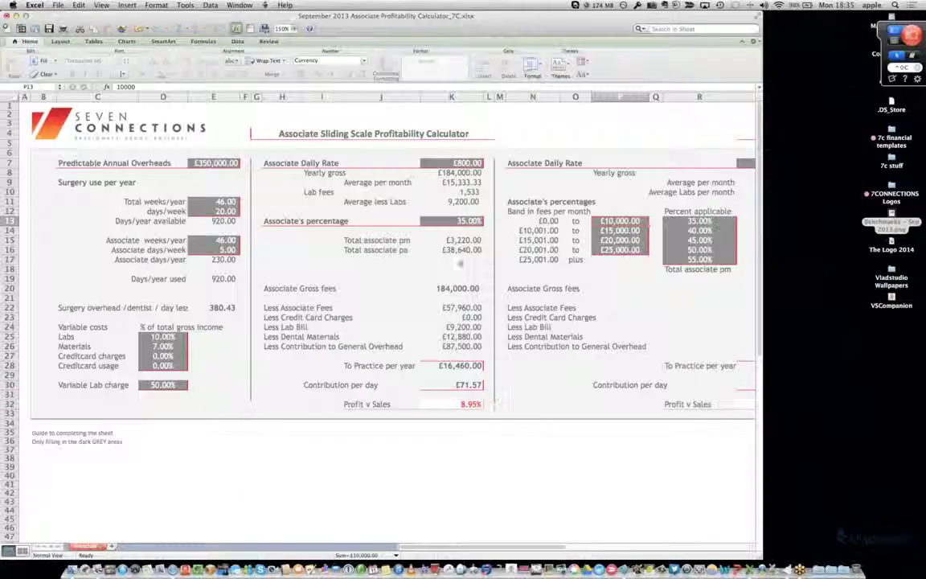
Try an Associate's percentage of 50% in the single-percentage calculation
left_click(452, 221)
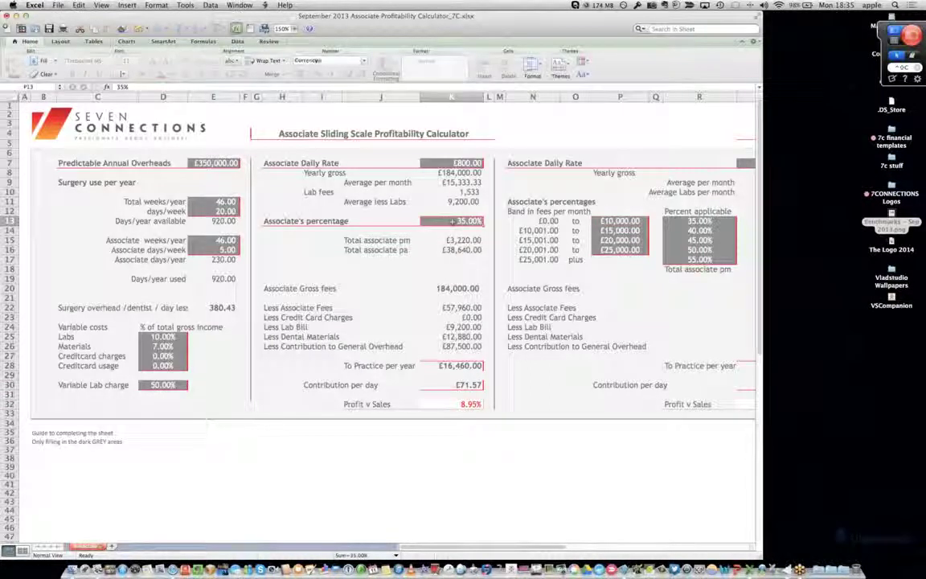
type("50")
key("Tab")
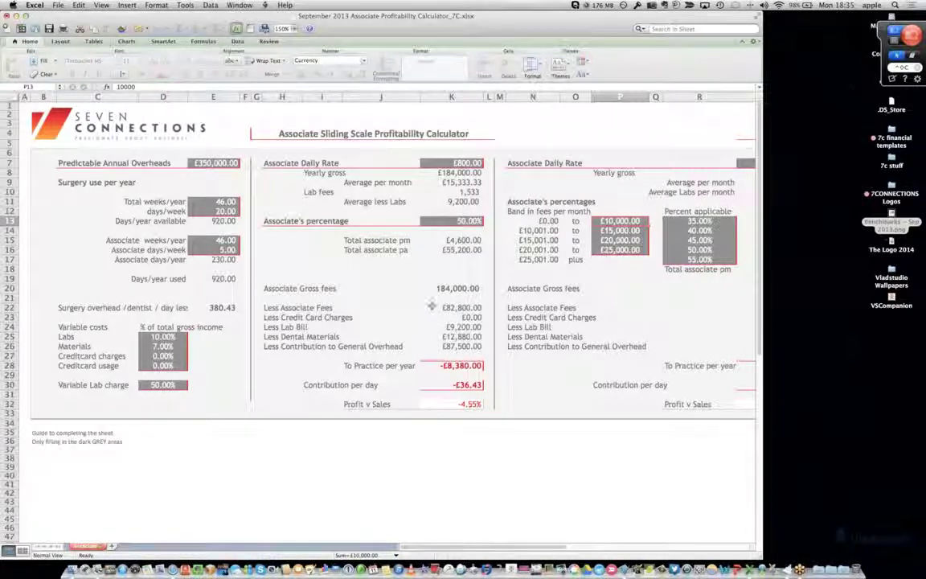
Return the Associate's percentage in the single-percentage calculation to 35%
left_click(450, 220)
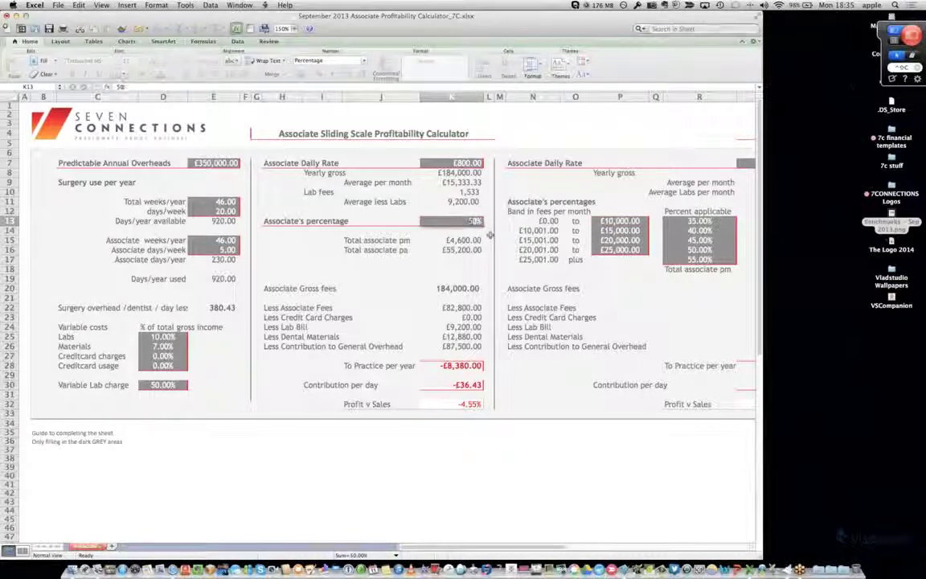
type("35")
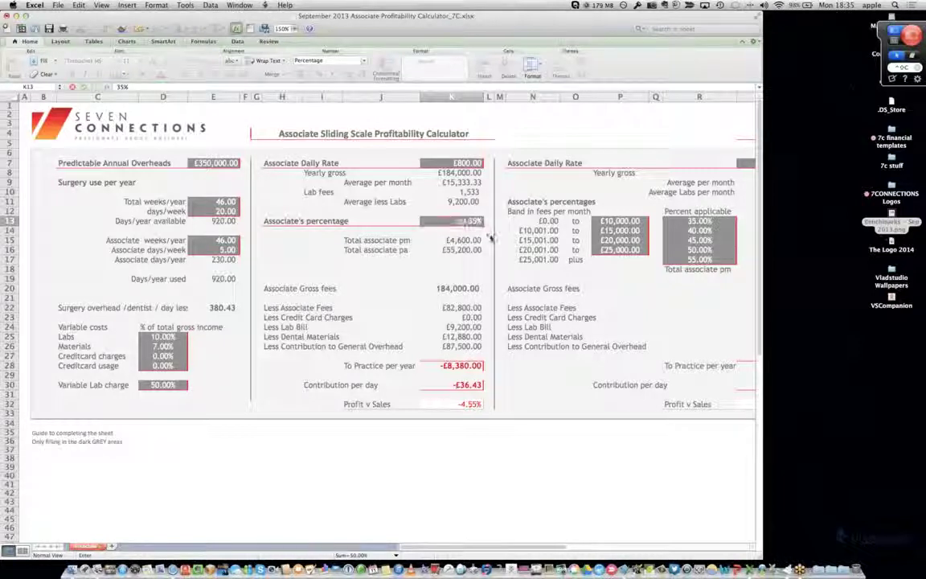
key("Return")
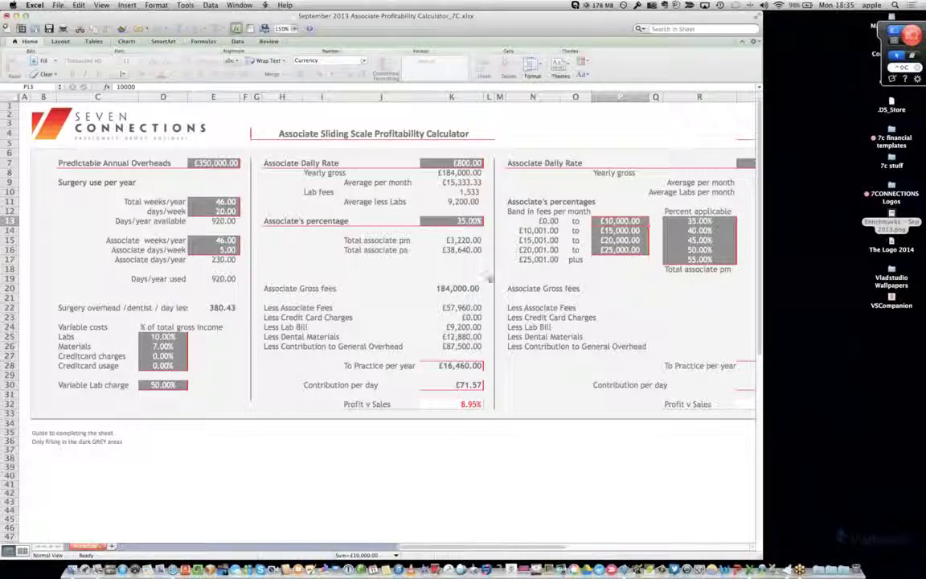
With the Dentist 1 sliding-scale section in view, set the Associate's percentage in the single-percentage calculation to 50%
scroll(559, 440, "right", 1)
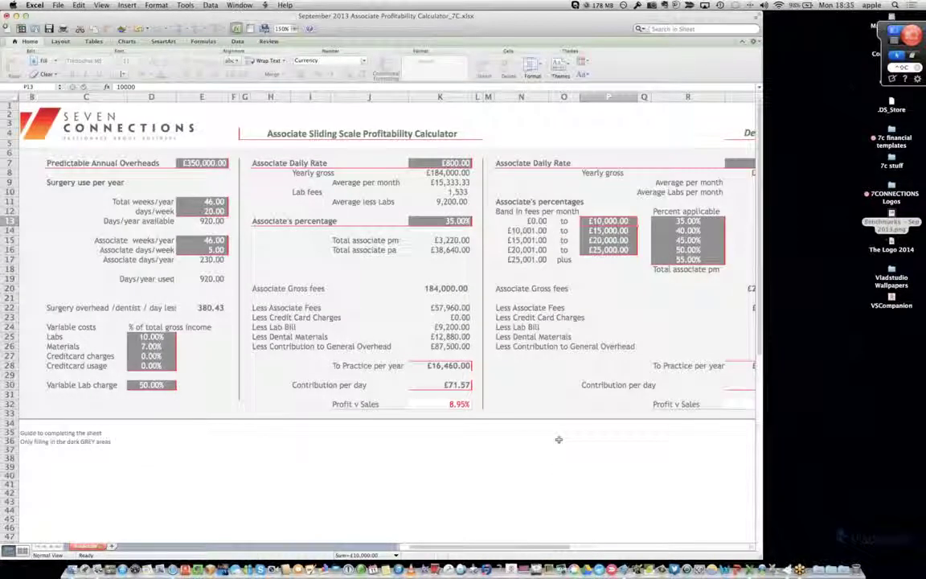
scroll(559, 440, "right", 2)
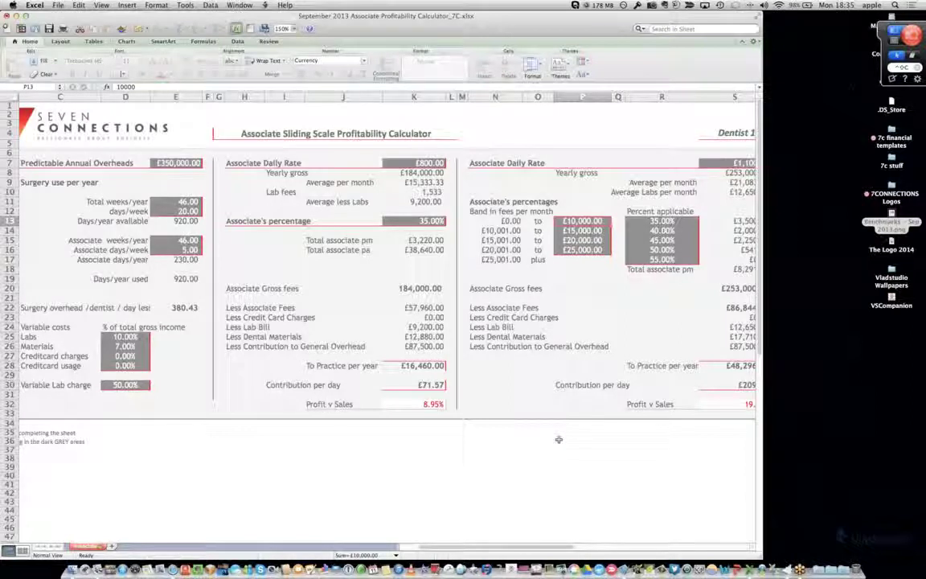
scroll(559, 440, "right", 8)
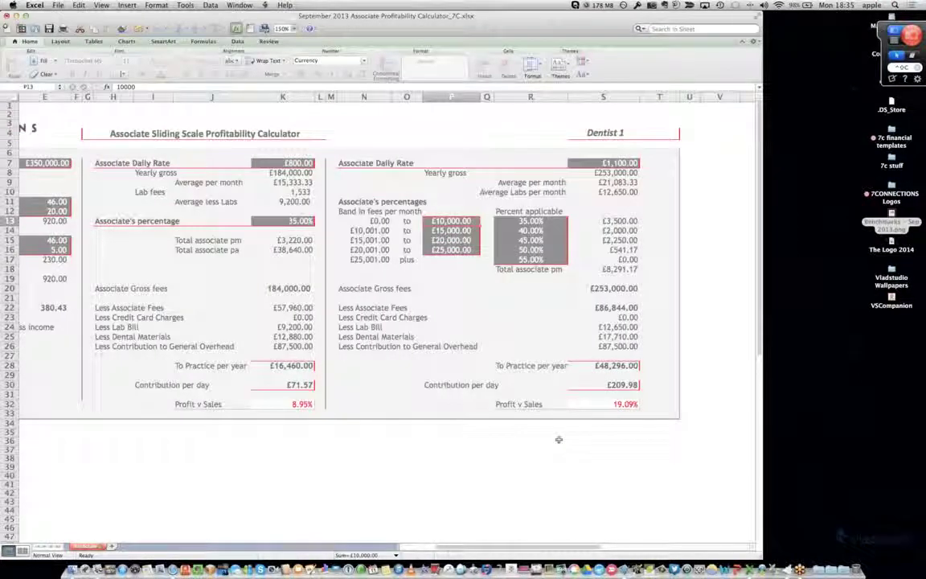
double_click(305, 221)
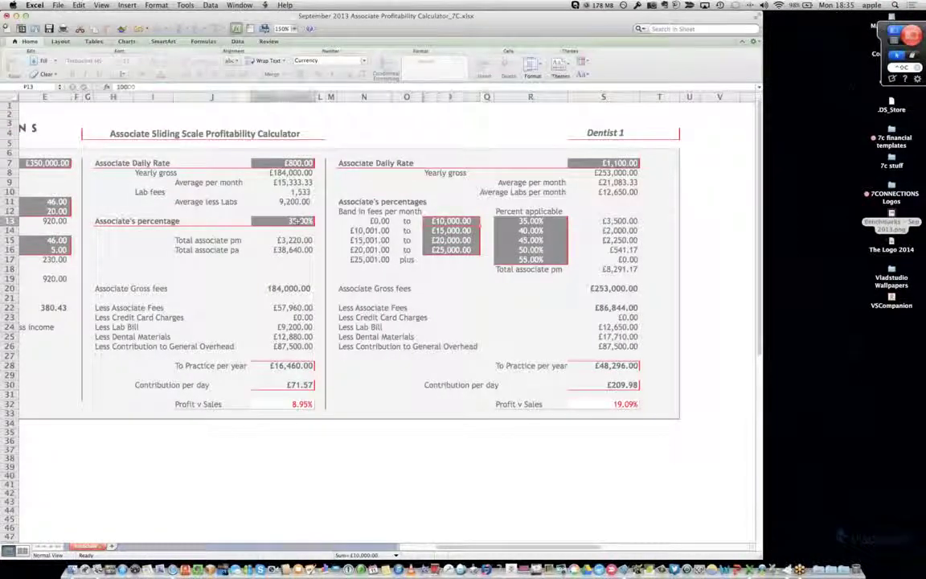
type("50")
key("Return")
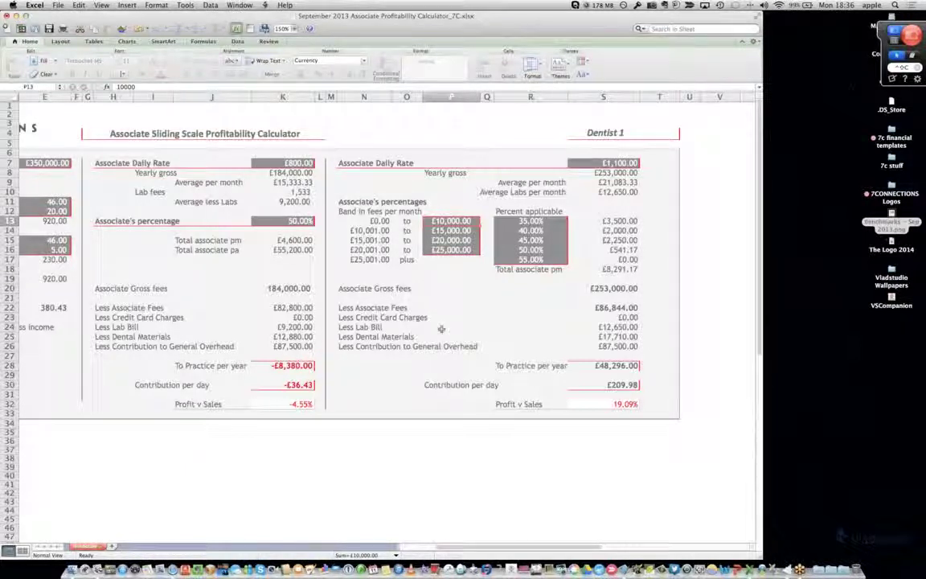
Examine Dentist 1's daily rate, sliding-scale bands and contribution per day alongside the practice overheads and single-percentage results
left_click(585, 163)
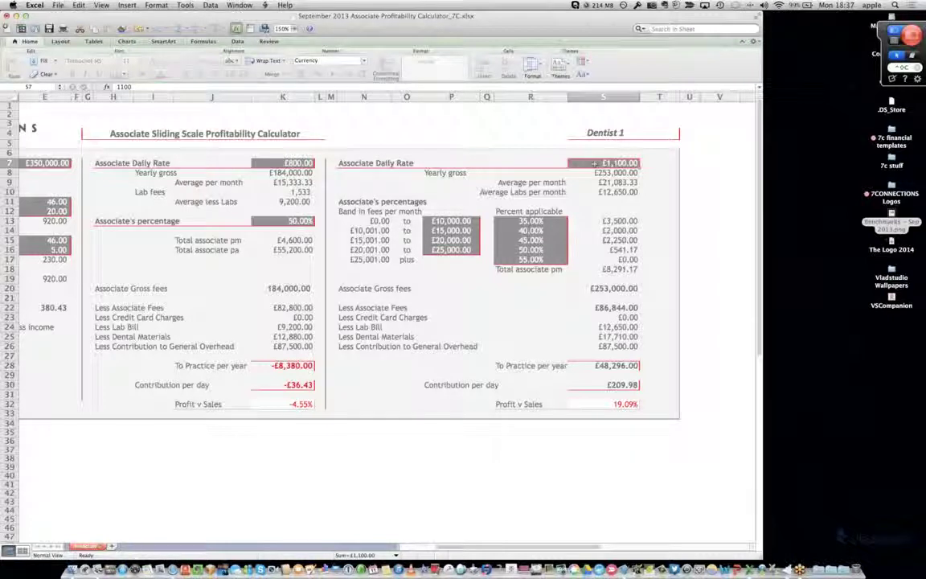
scroll(597, 171, "down", 1)
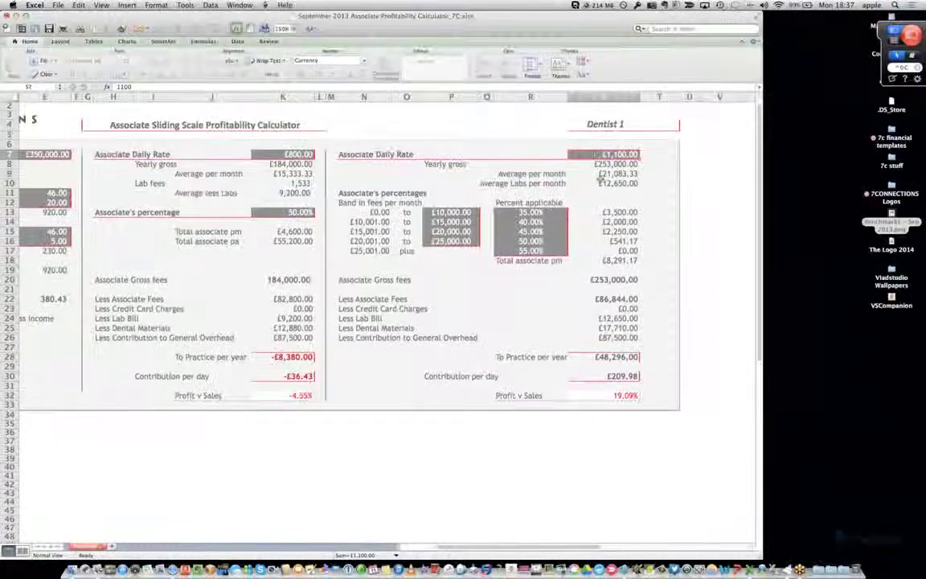
scroll(601, 182, "down", 3)
scroll(595, 182, "up", 4)
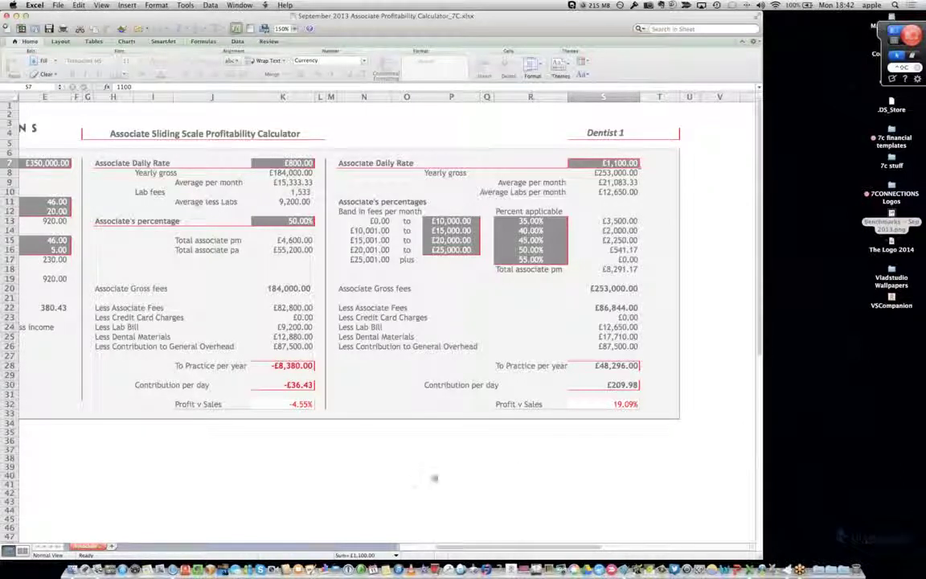
scroll(346, 460, "left", 3)
scroll(346, 461, "left", 1)
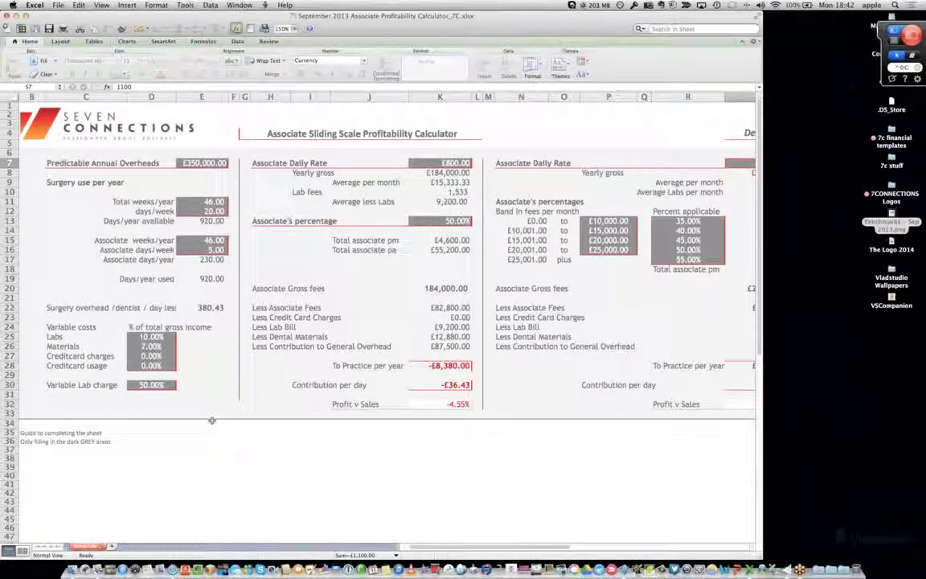
scroll(448, 464, "right", 2)
scroll(448, 464, "right", 7)
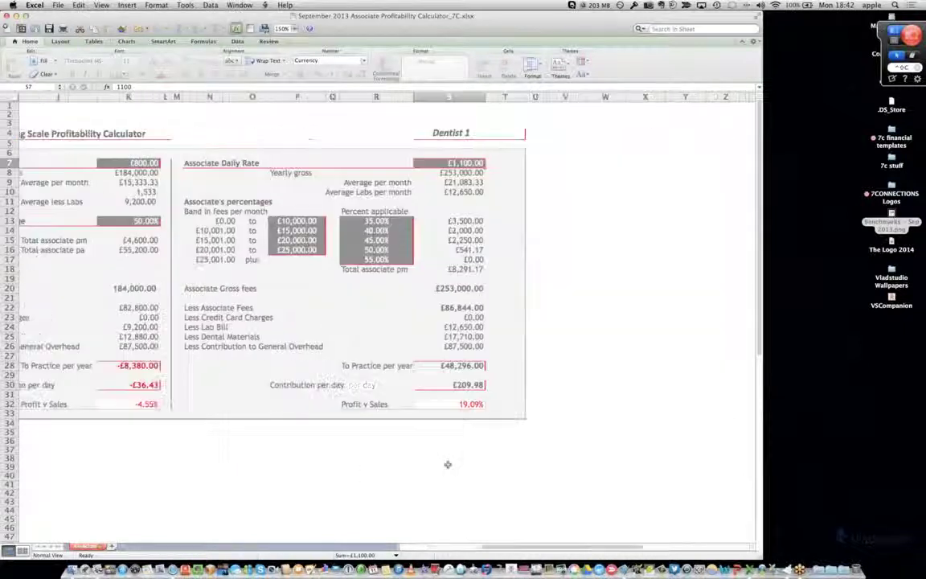
scroll(447, 463, "left", 6)
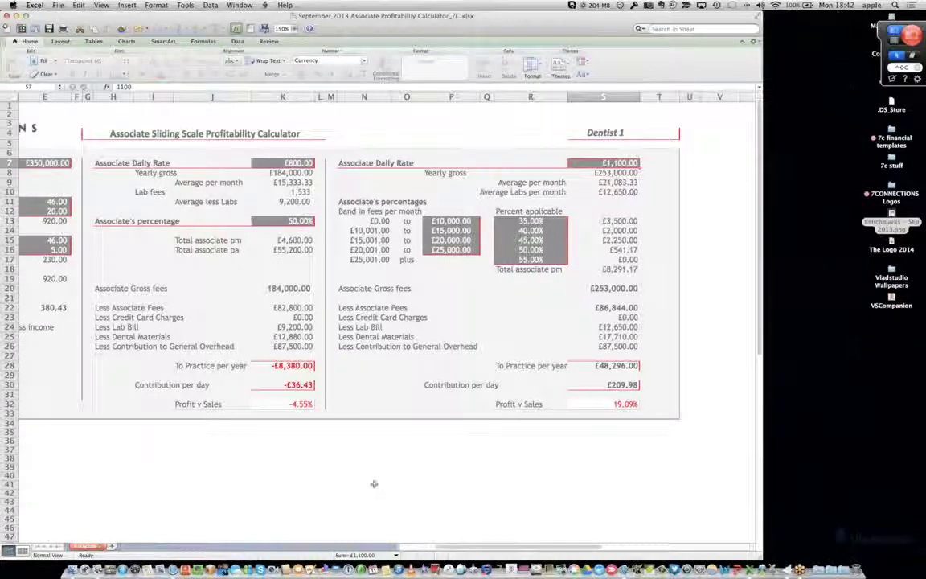
Switch to the MindMeister slideshow in Safari and advance it to "6. Marketing Return on Investment"
left_click(171, 567)
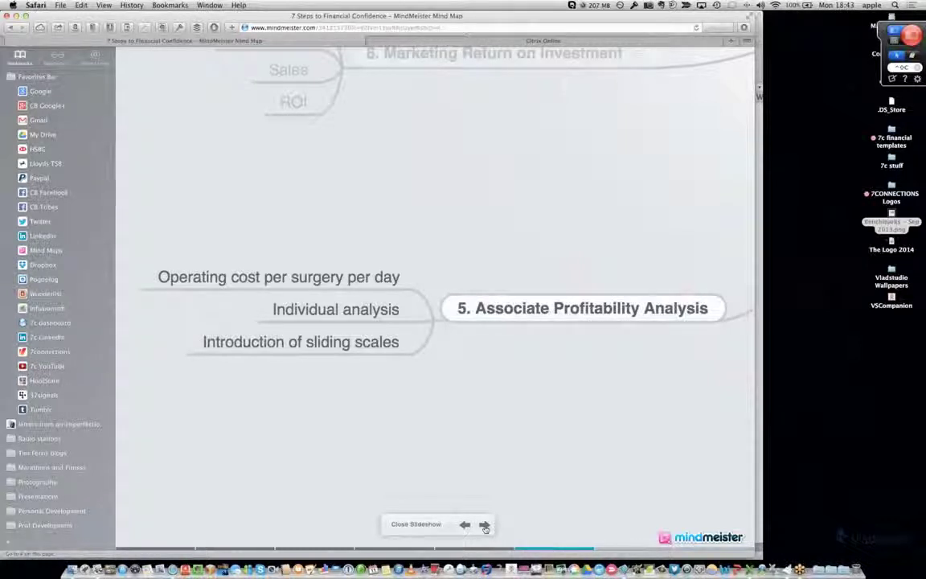
left_click(484, 525)
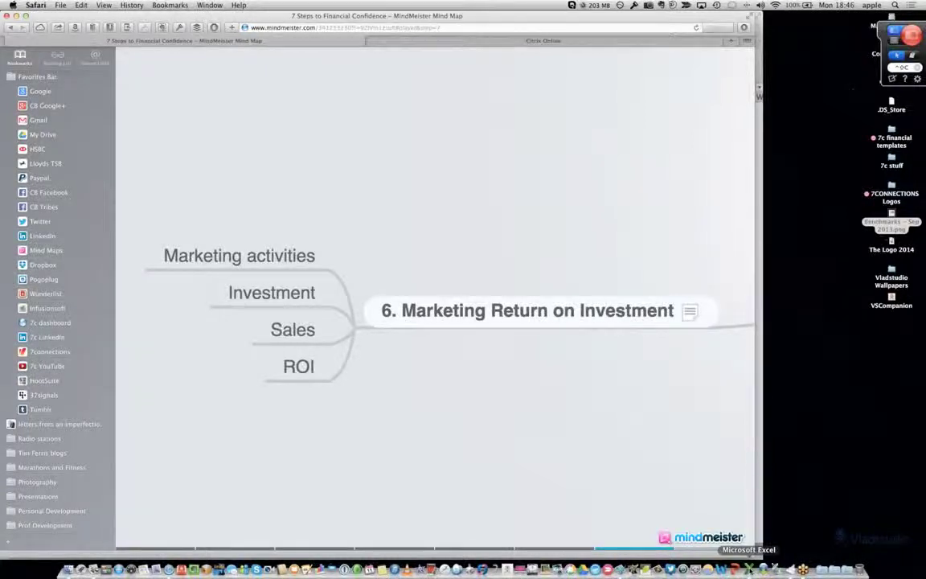
Switch back to Excel and open the recent workbook 7C Marketing Plan Template.xlsx
left_click(748, 569)
left_click(58, 4)
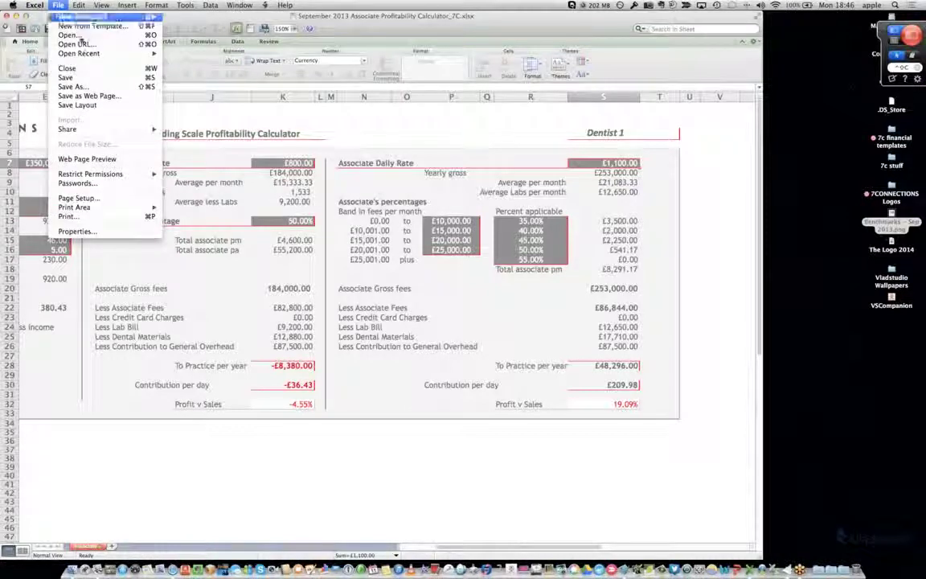
mouse_move(109, 54)
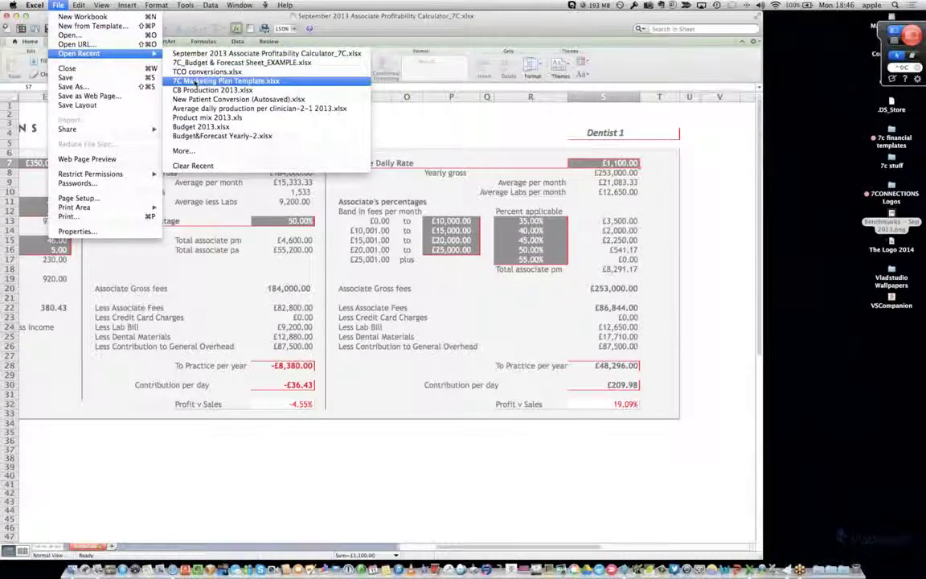
left_click(274, 230)
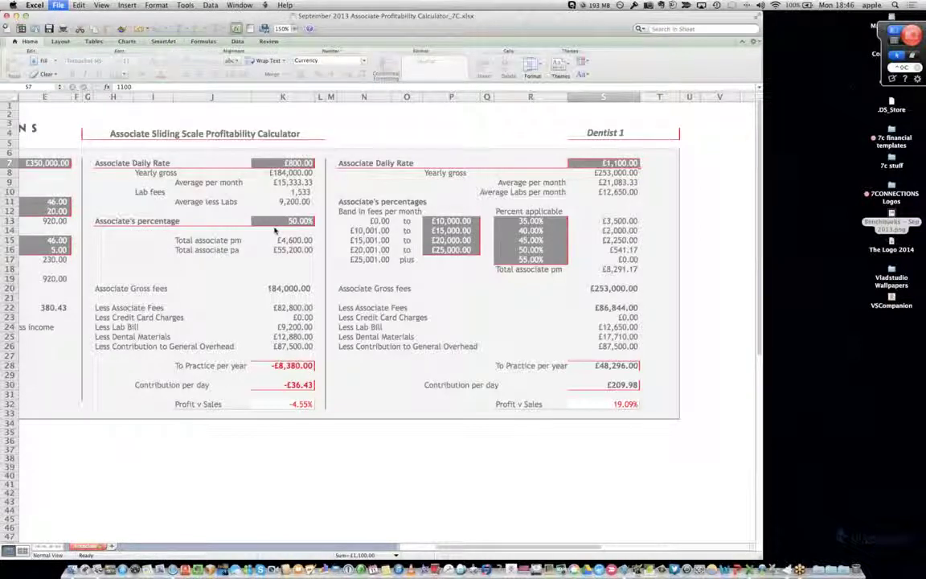
Review the activities in the 12-month marketing plan, from brand review and website through B2B & Networking
scroll(281, 243, "up", 3)
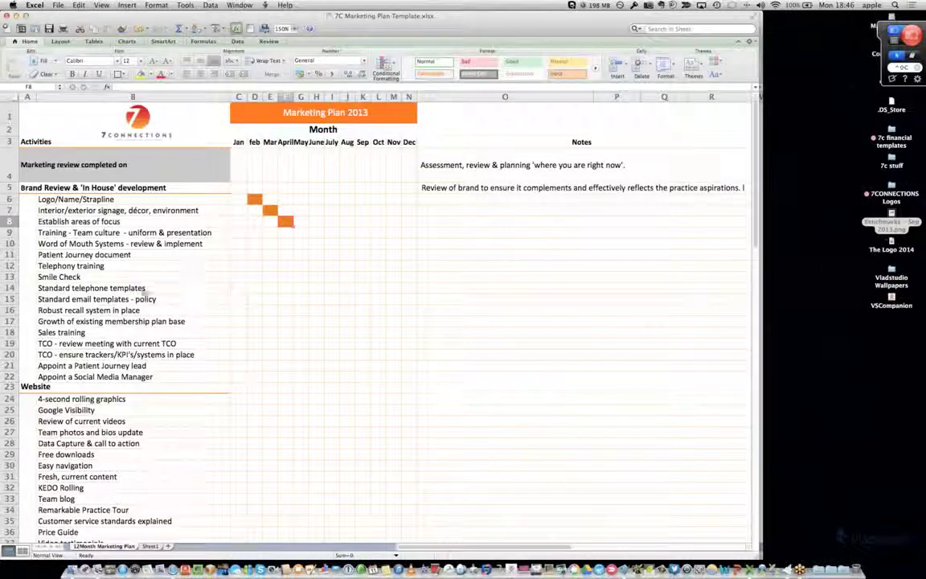
scroll(144, 293, "down", 2)
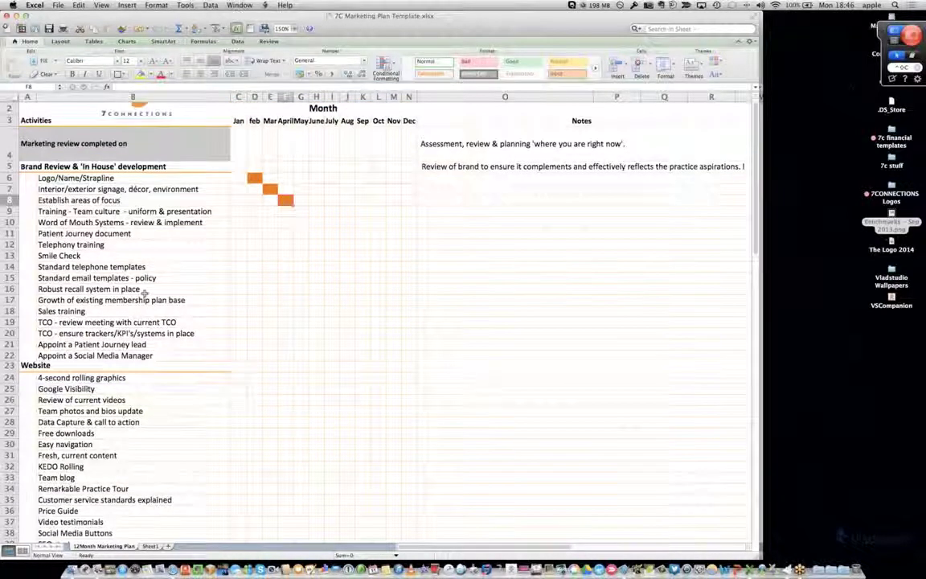
scroll(144, 292, "down", 7)
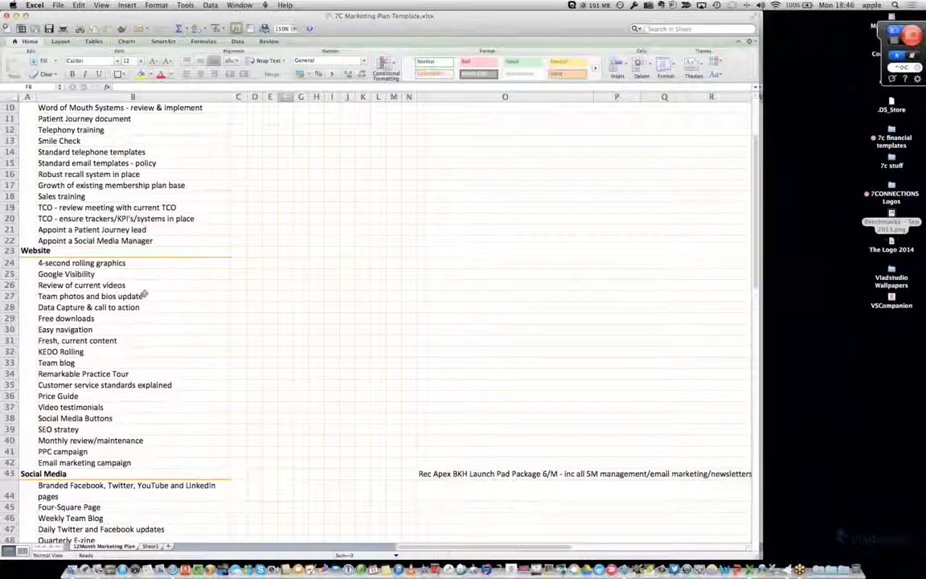
scroll(144, 294, "down", 11)
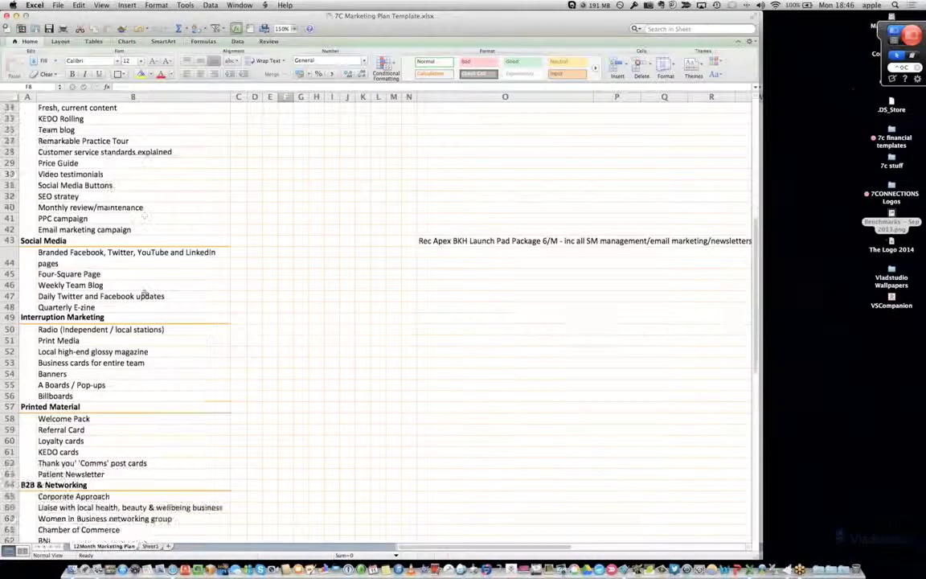
scroll(144, 293, "down", 4)
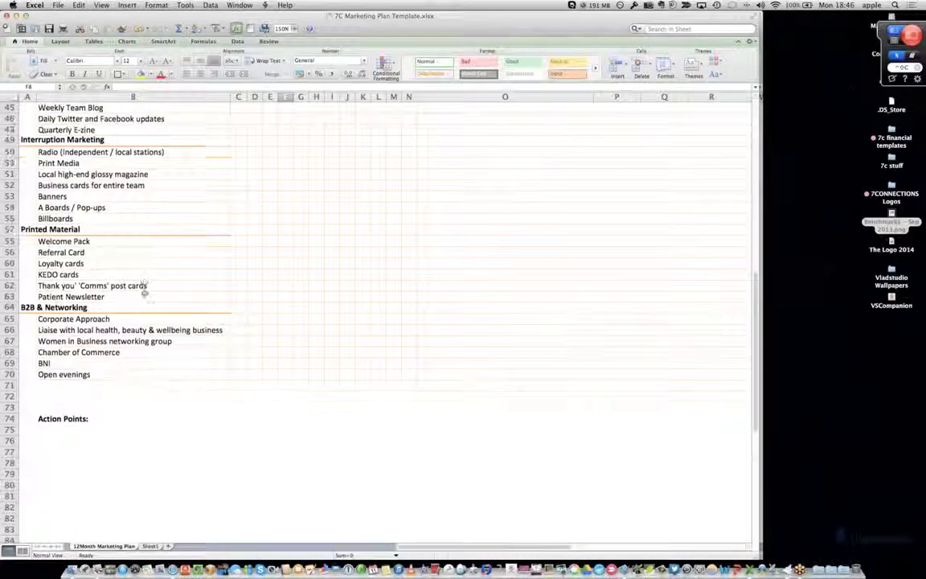
scroll(144, 292, "up", 5)
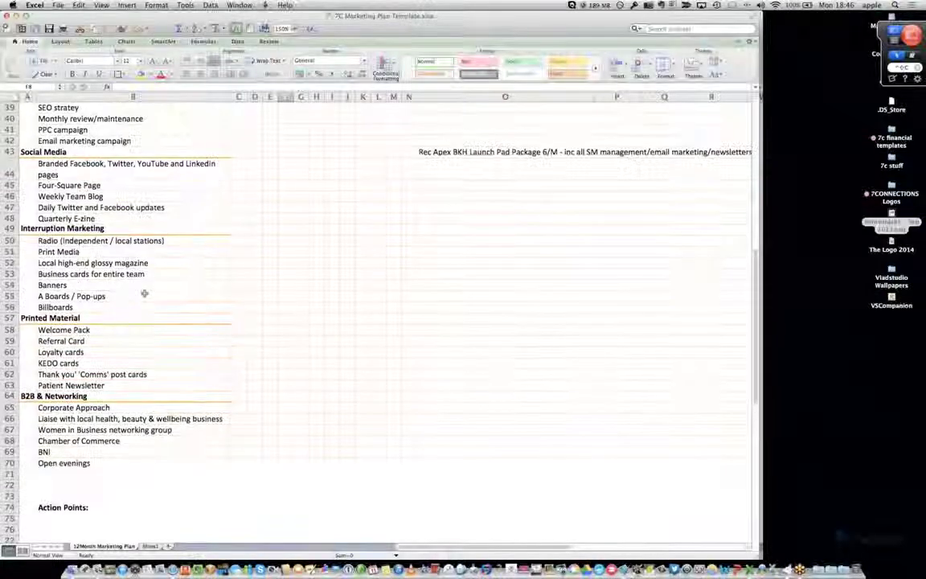
scroll(145, 295, "up", 7)
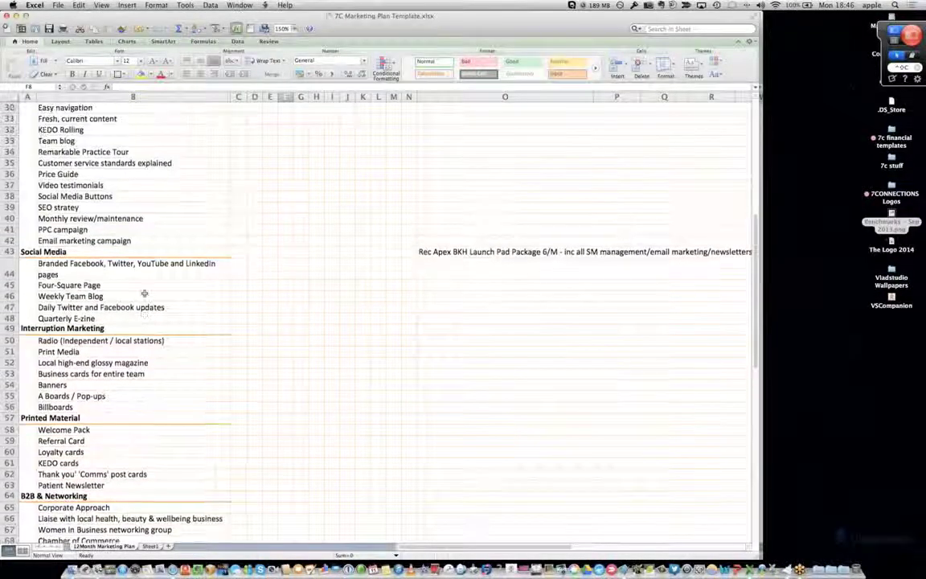
Shade yellow the May cell for team culture training and the June cell for the patient journey document
scroll(144, 294, "up", 3)
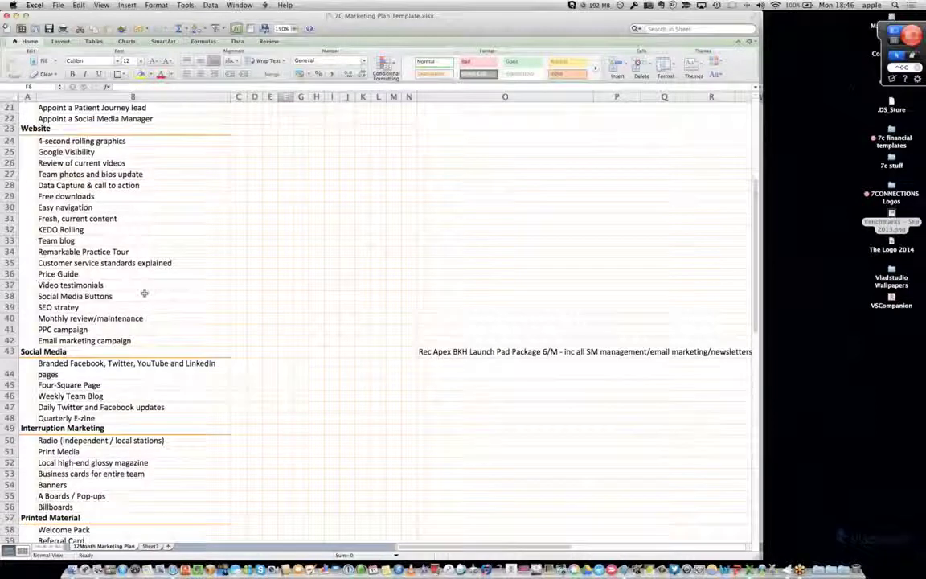
scroll(143, 293, "up", 7)
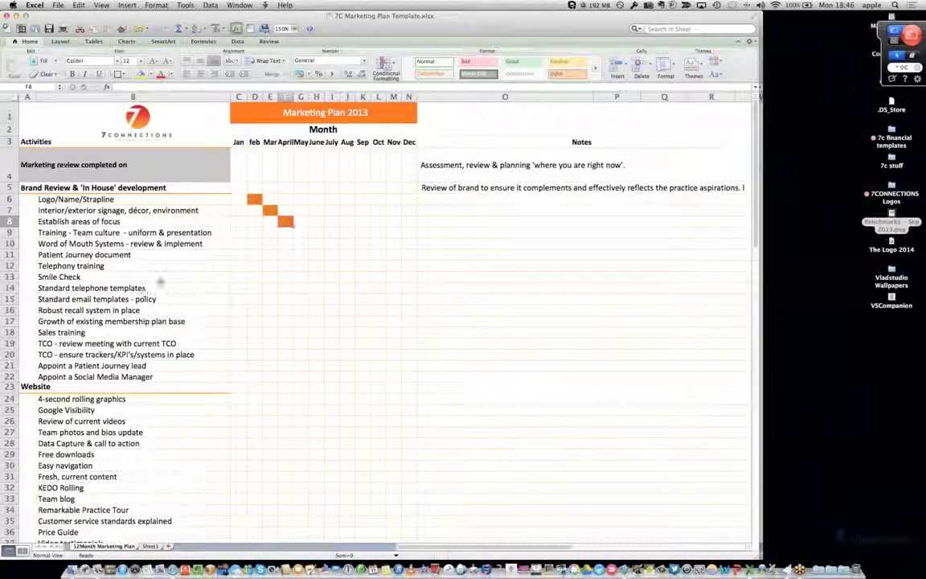
left_click(288, 233)
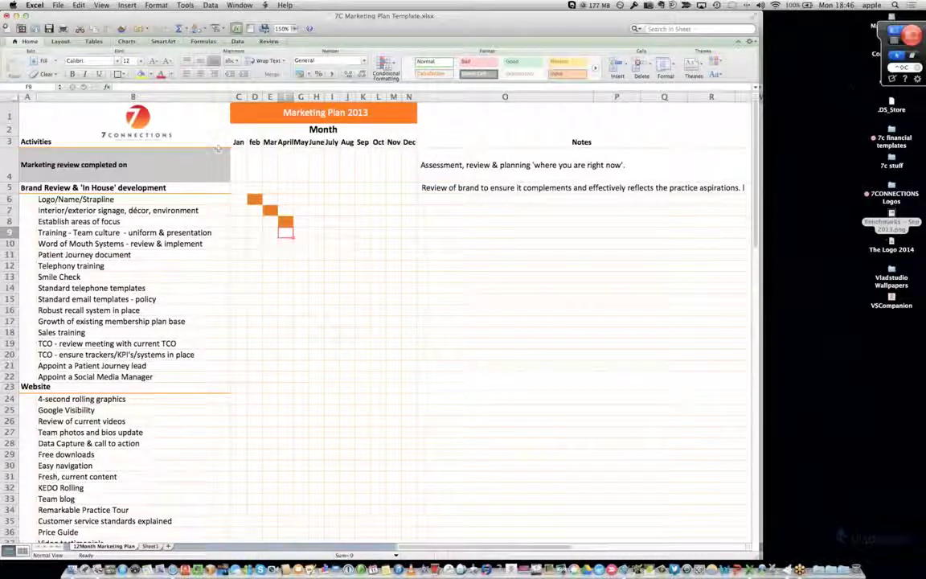
left_click(302, 232)
left_click(142, 75)
left_click(316, 254)
left_click(142, 75)
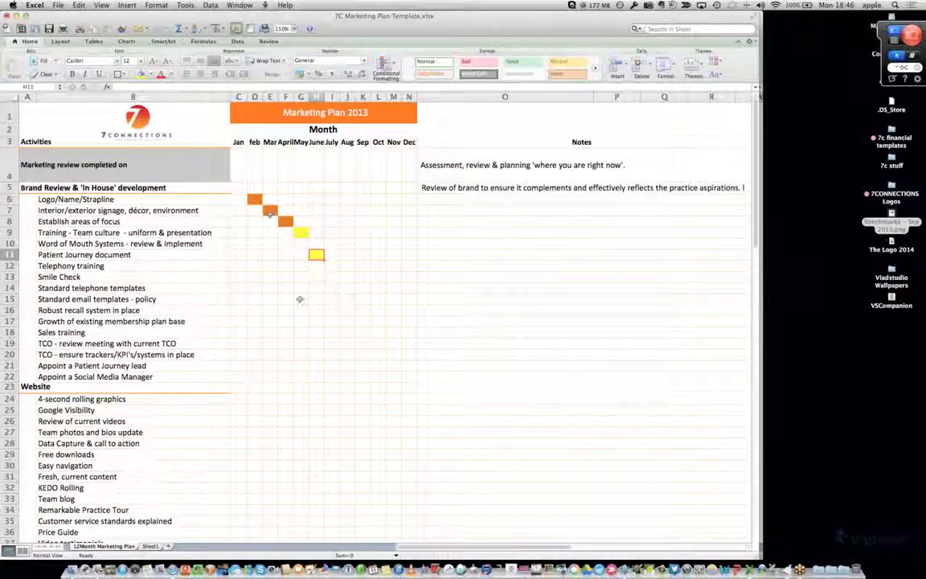
Shade yellow May for standard email templates, February for membership plan growth, and May for the TCO review meeting
left_click(301, 299)
left_click(142, 74)
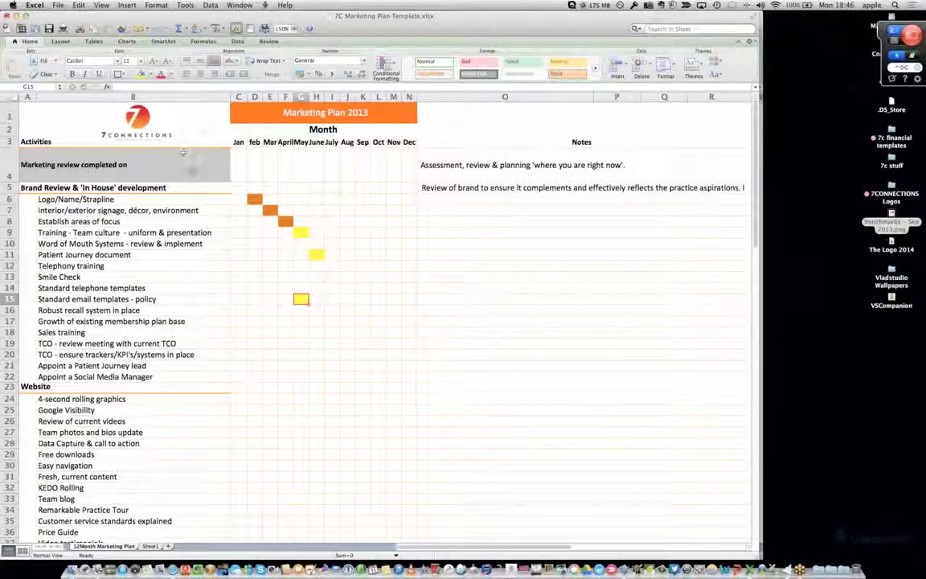
left_click(254, 321)
left_click(141, 74)
left_click(300, 343)
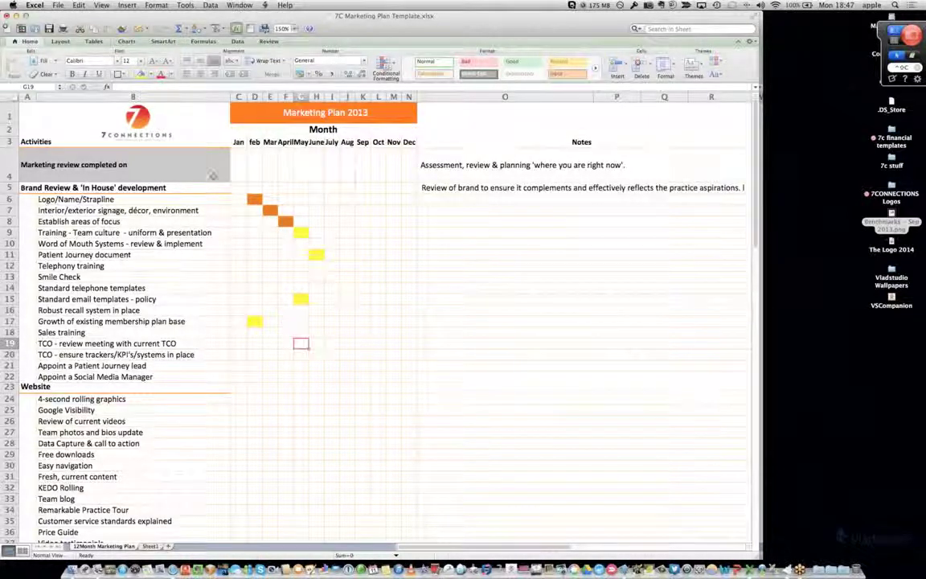
left_click(142, 74)
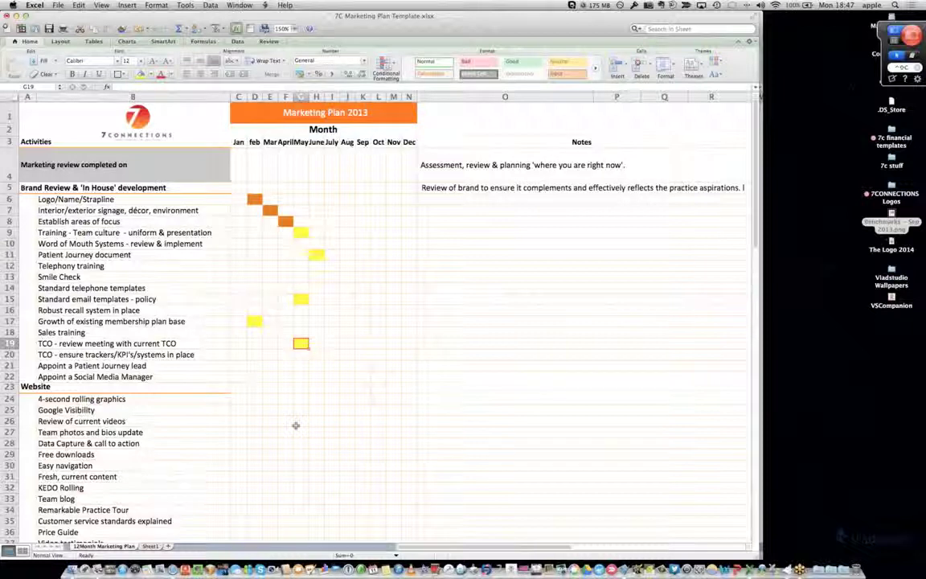
Minimize the marketing plan workbook and close the September 2013 Associate Profitability Calculator, saving its changes
scroll(296, 426, "down", 10)
scroll(296, 425, "down", 5)
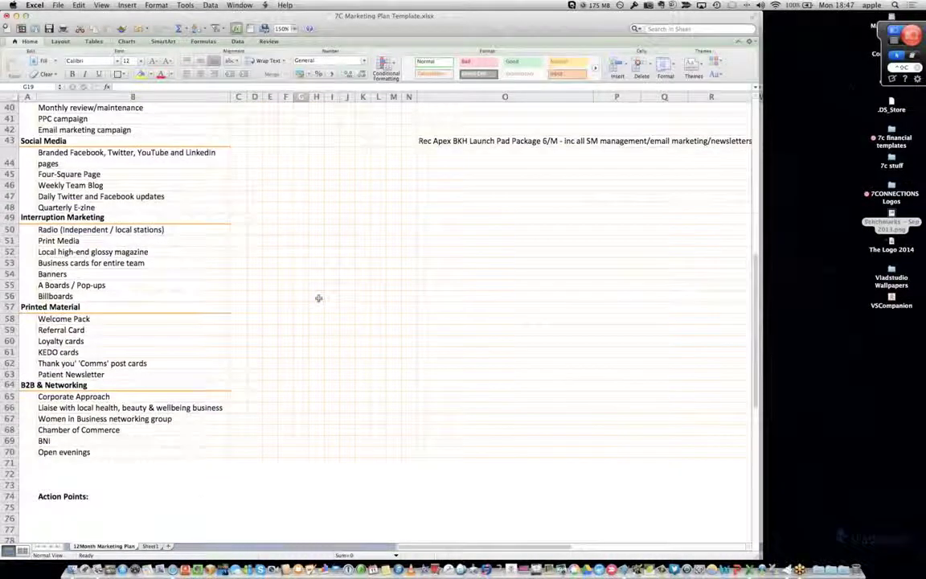
scroll(318, 298, "up", 15)
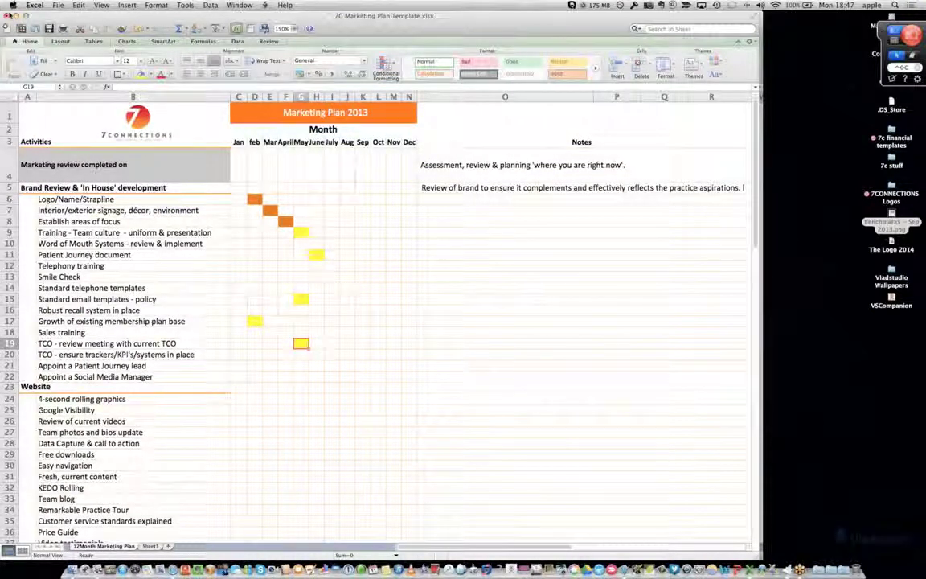
left_click(16, 16)
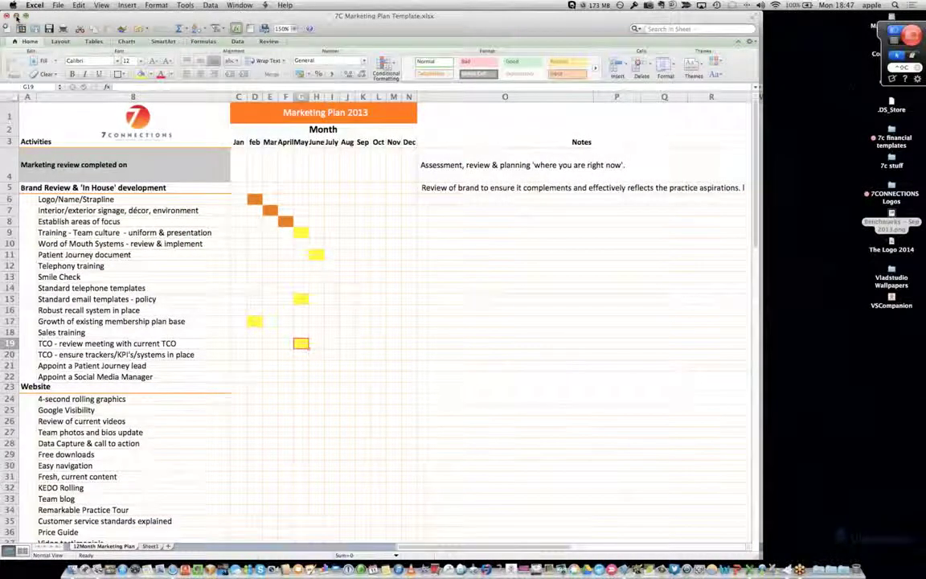
left_click(7, 16)
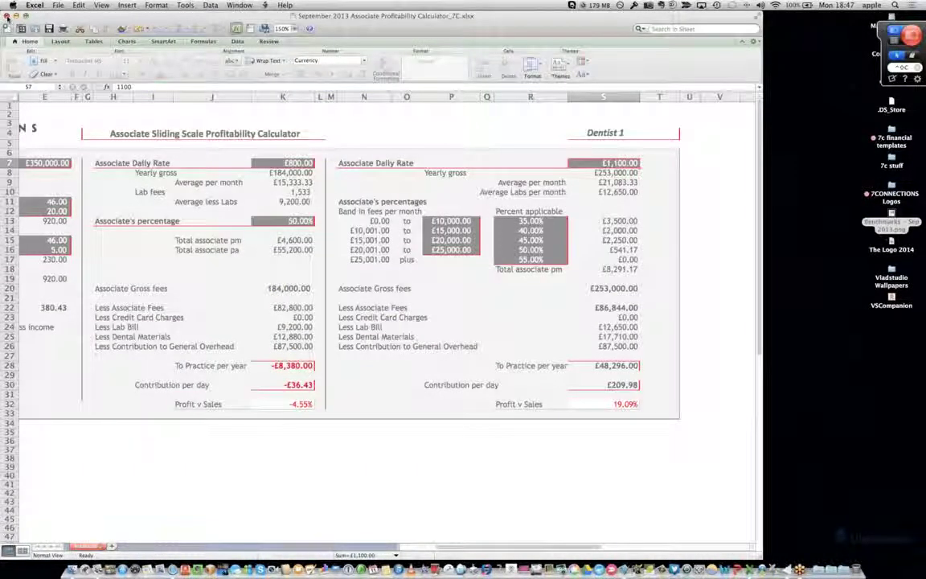
left_click(6, 16)
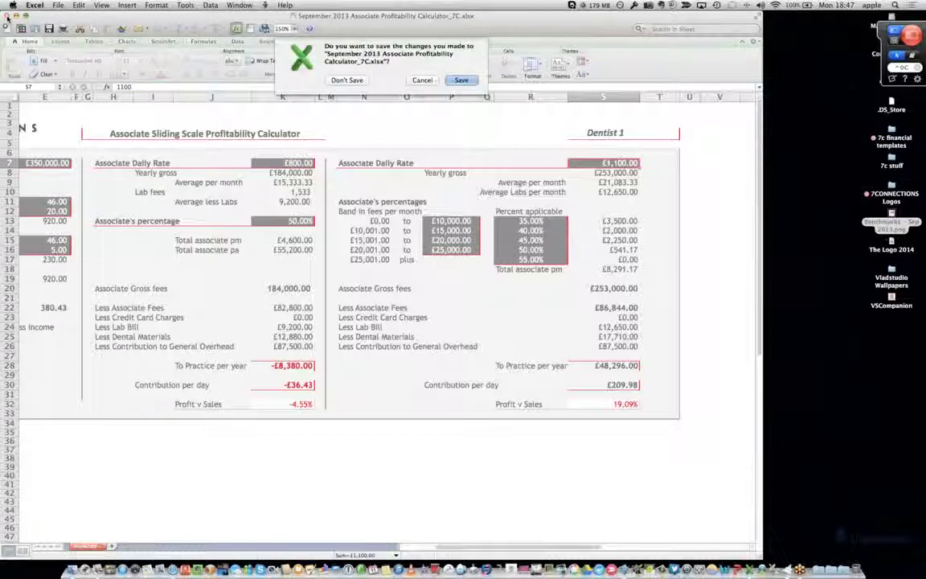
left_click(462, 80)
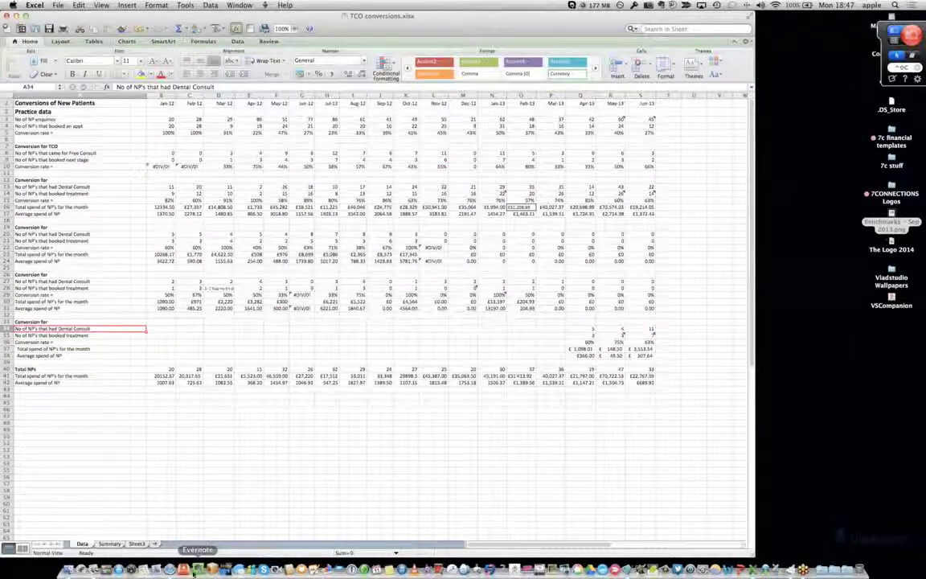
Switch to the MindMeister slideshow in Safari and advance it to "7. TCO Conversion ratios"
left_click(172, 568)
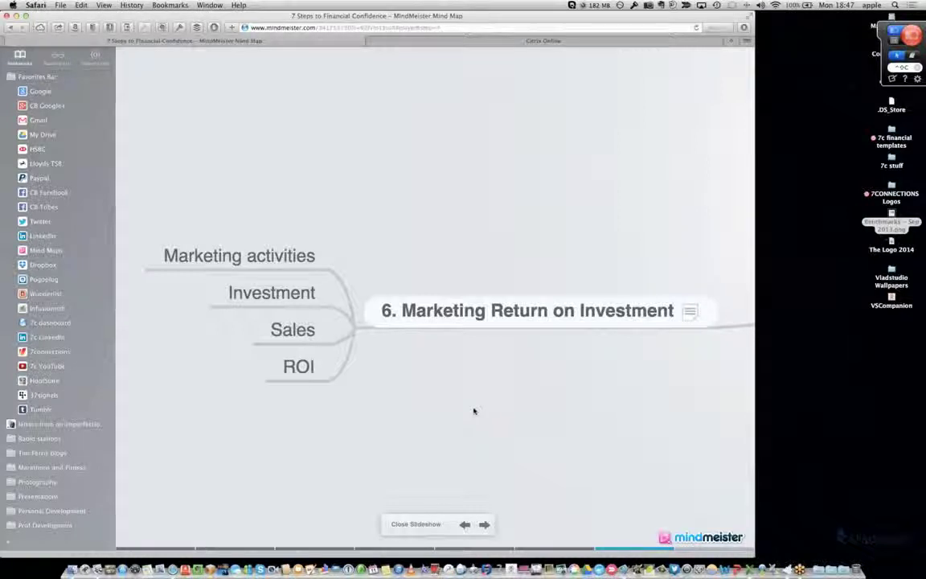
mouse_move(485, 508)
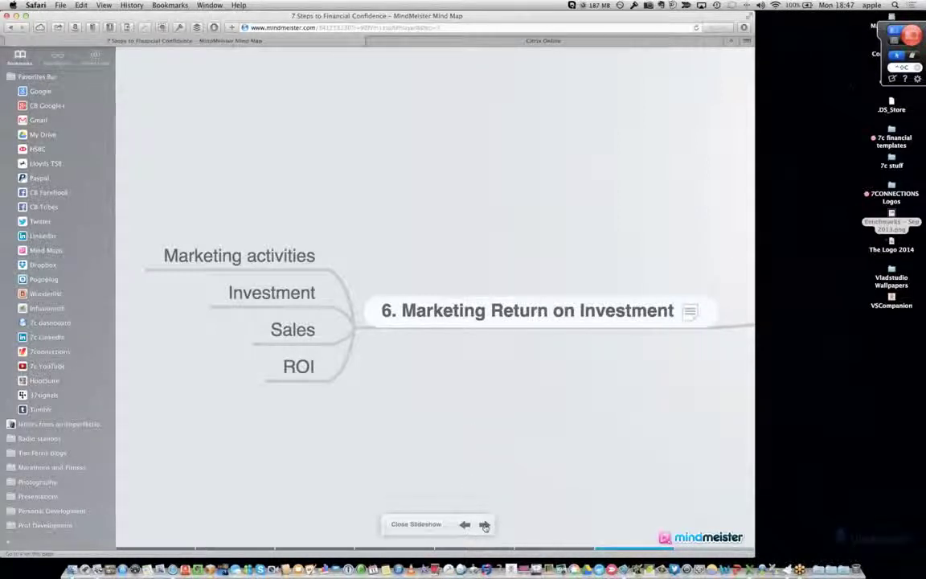
left_click(485, 525)
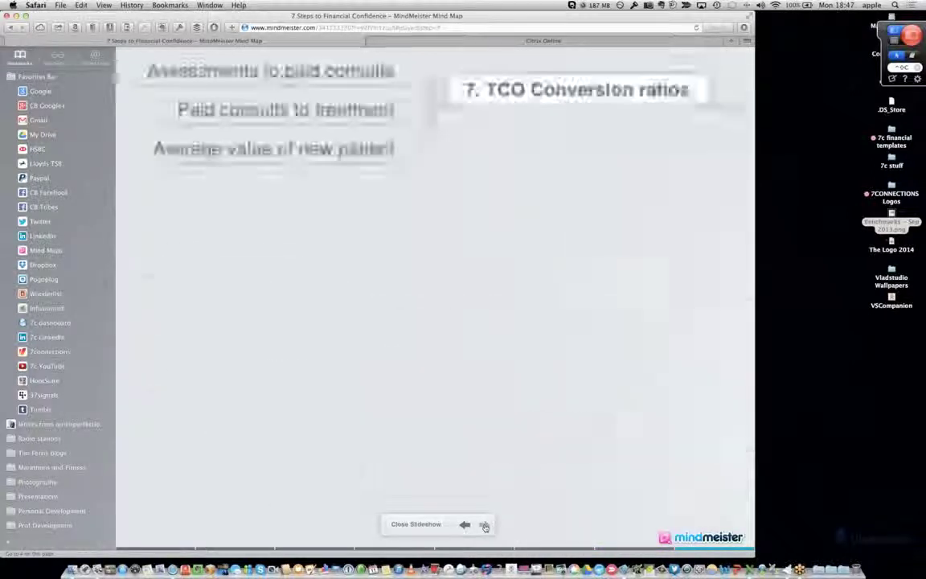
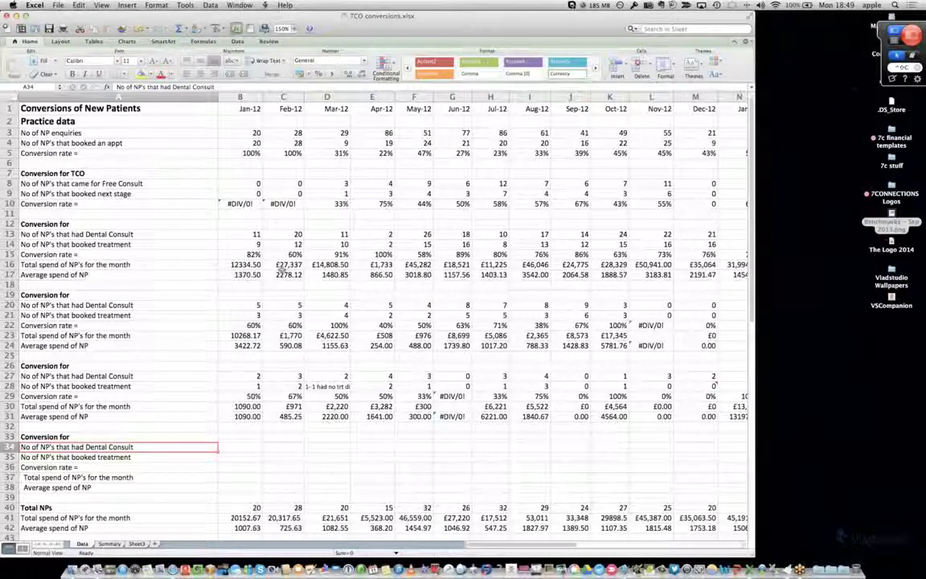
Examine the practice data, TCO and dental consult conversion sections in Excel's TCO conversions.xlsx workbook, down to Total NPs
left_click(166, 377)
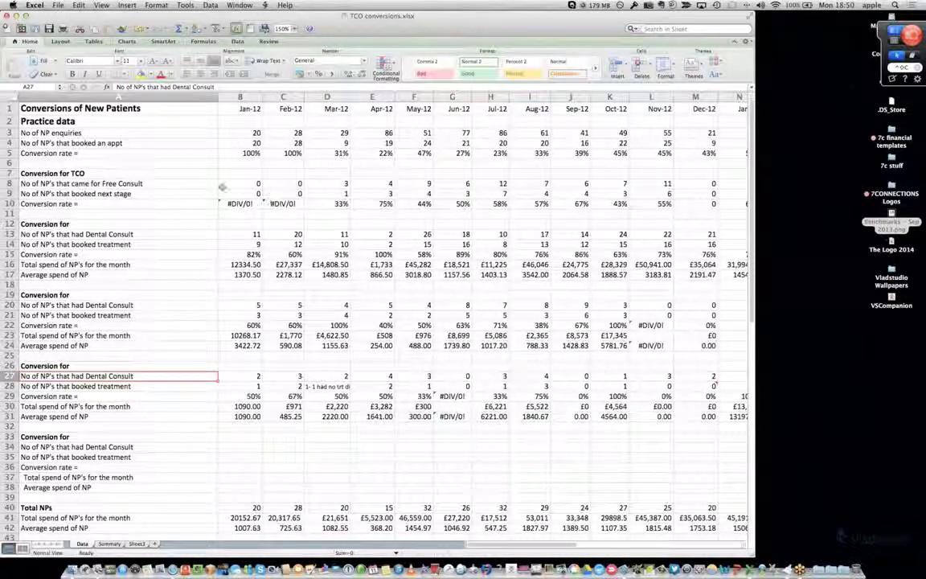
left_click(164, 133)
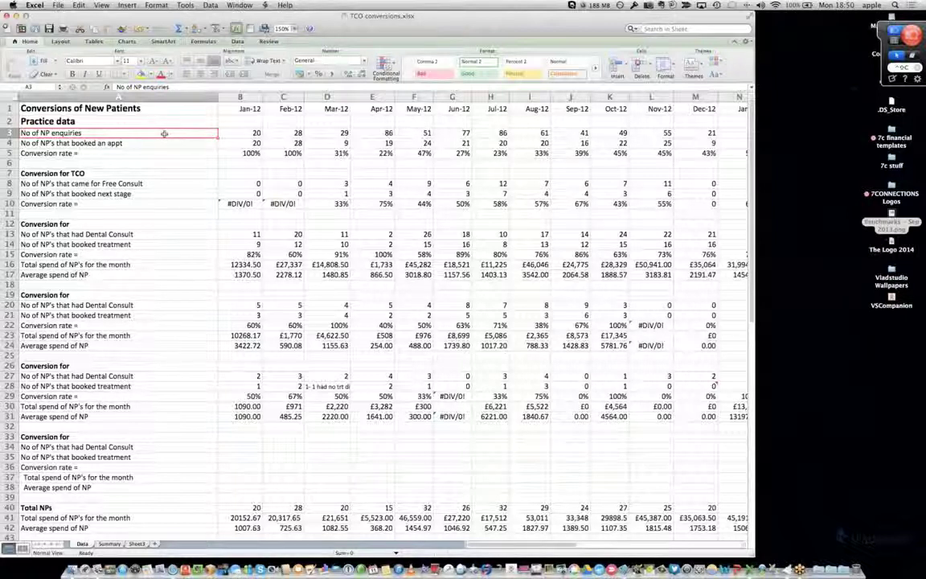
left_click(161, 174)
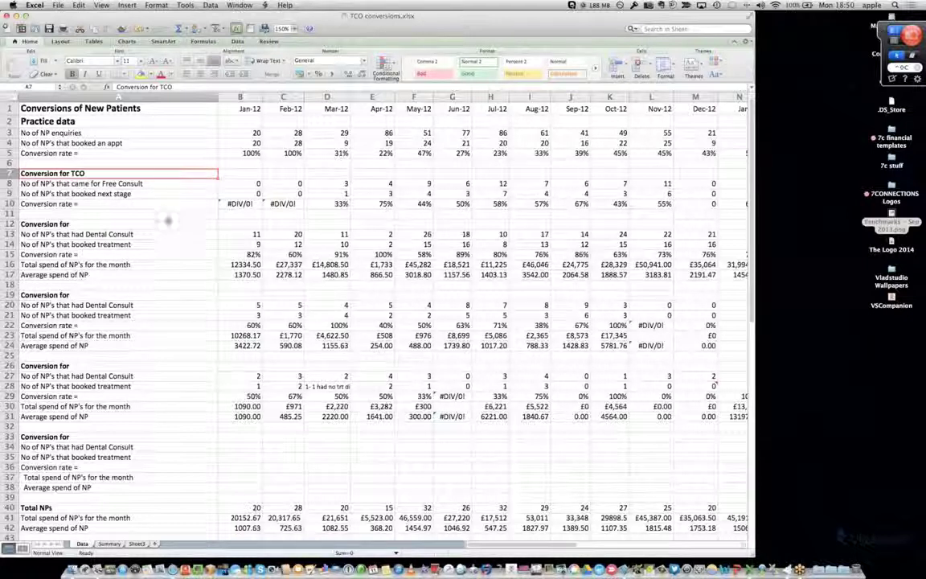
left_click(168, 224)
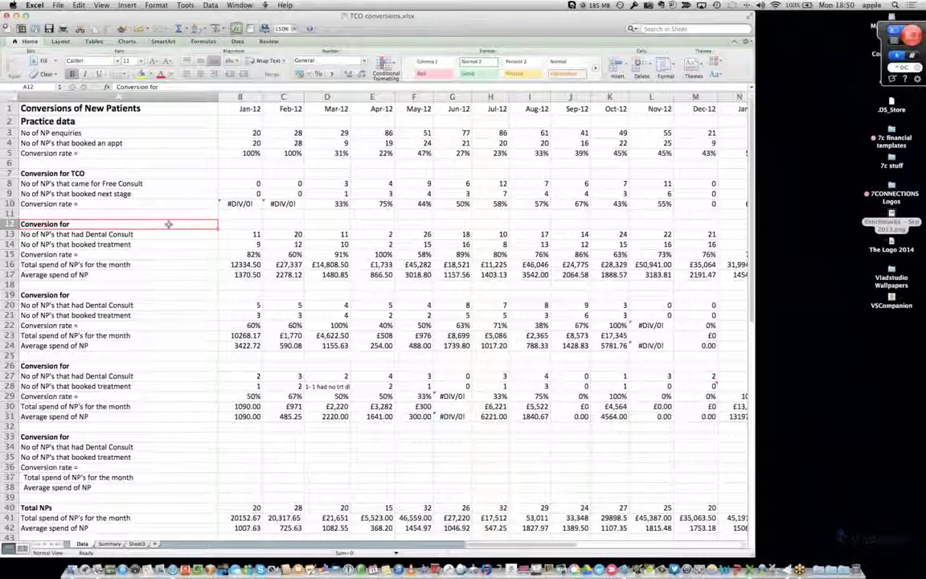
scroll(169, 224, "down", 4)
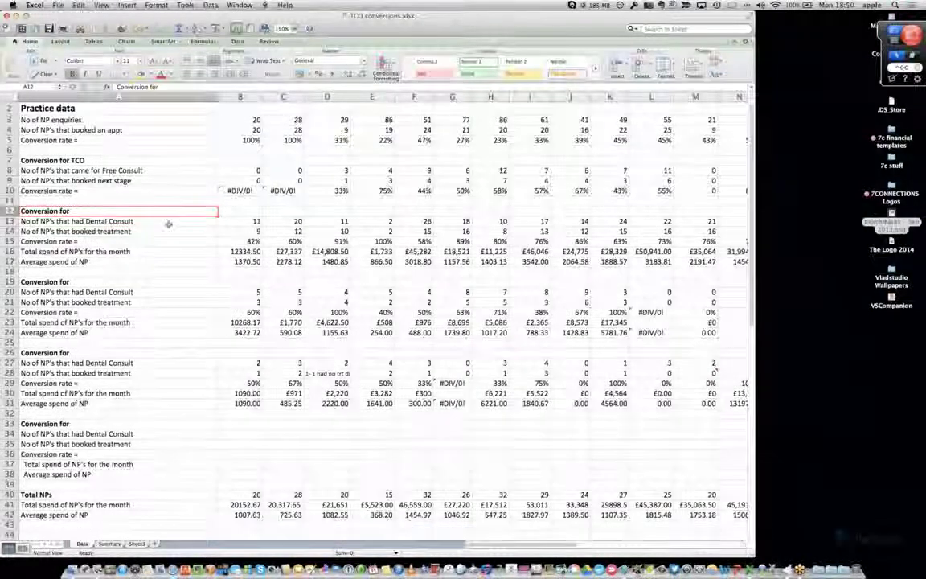
scroll(168, 224, "up", 2)
scroll(169, 224, "down", 1)
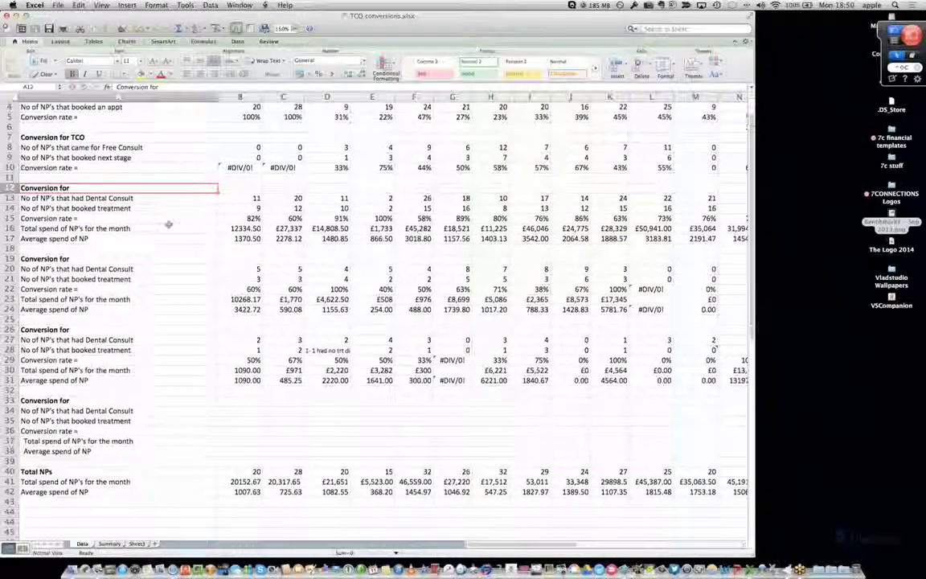
left_click(152, 201)
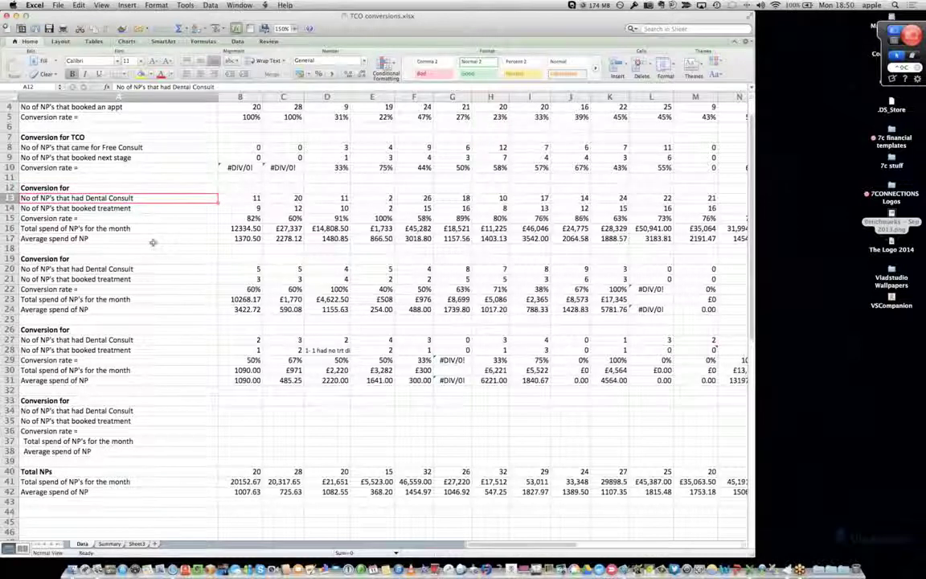
left_click(145, 269)
left_click(163, 326)
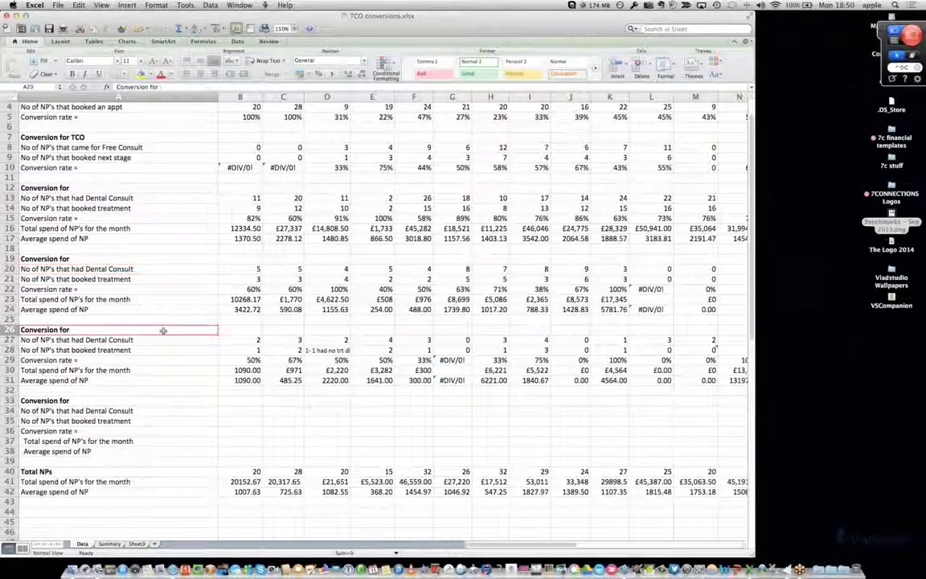
left_click(177, 403)
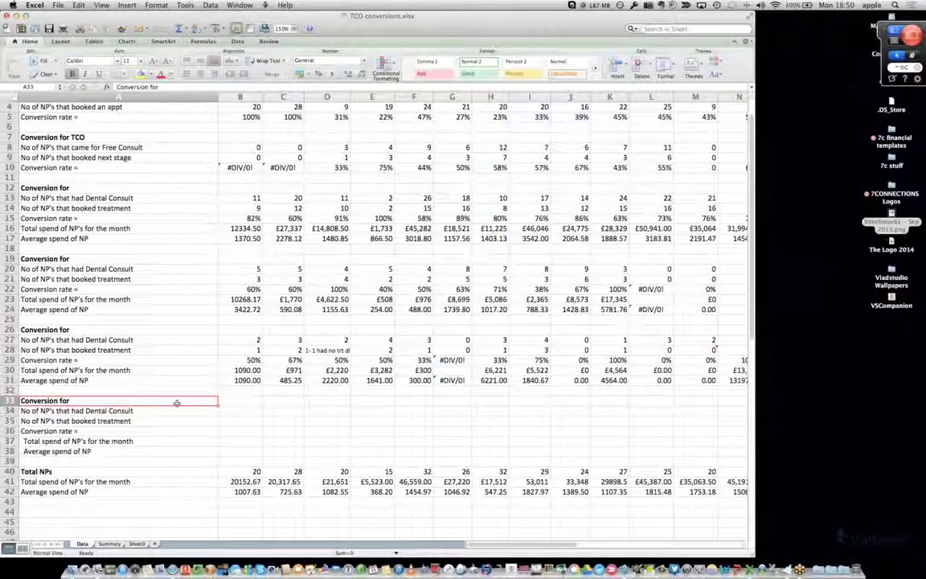
scroll(307, 276, "up", 1)
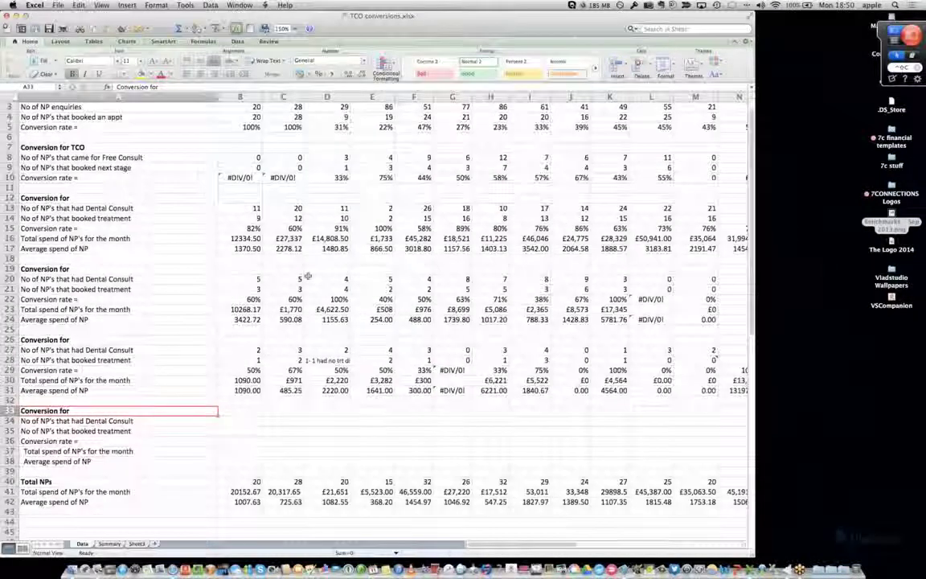
scroll(307, 275, "up", 2)
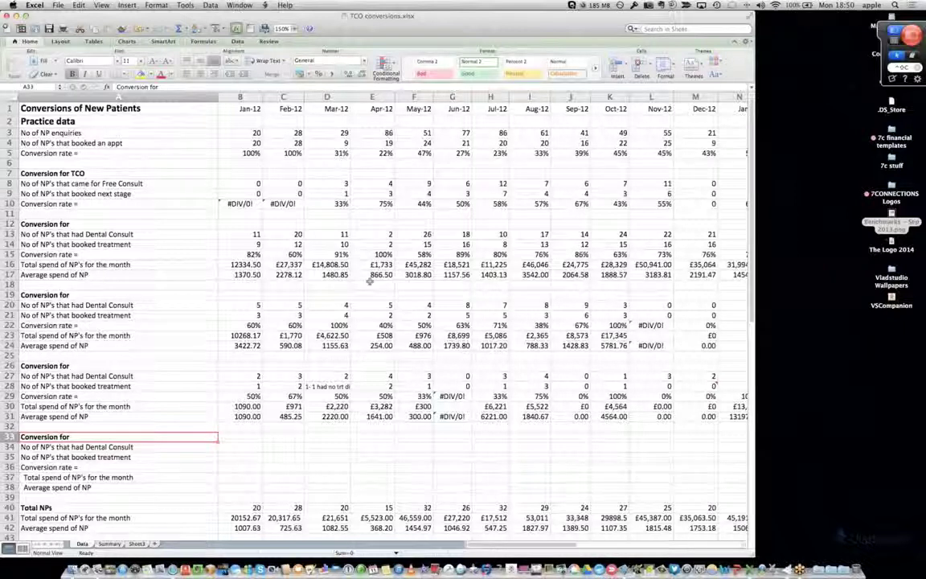
Freeze the panes at cell B1 so the row-label column stays fixed during horizontal movement
scroll(370, 280, "right", 5)
scroll(344, 266, "left", 5)
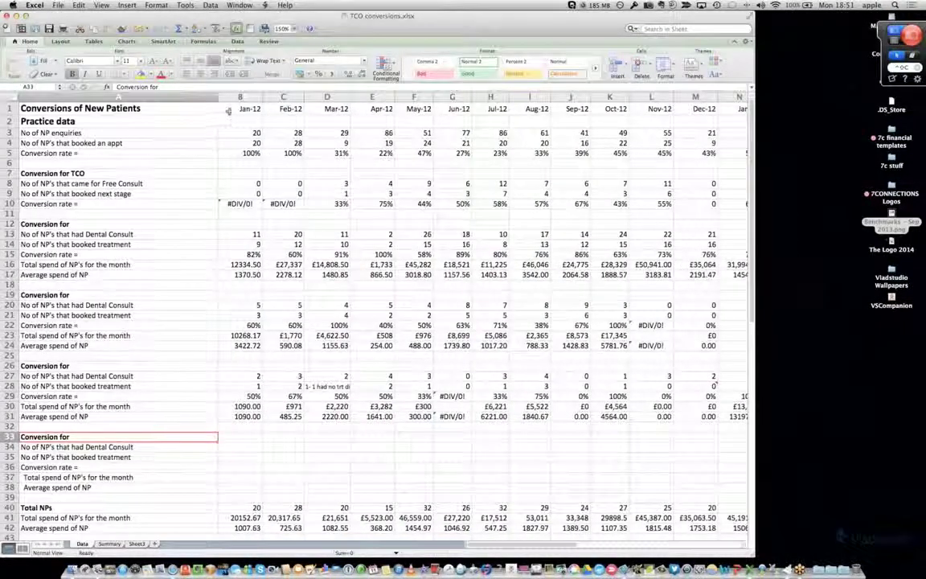
left_click(229, 111)
left_click(239, 5)
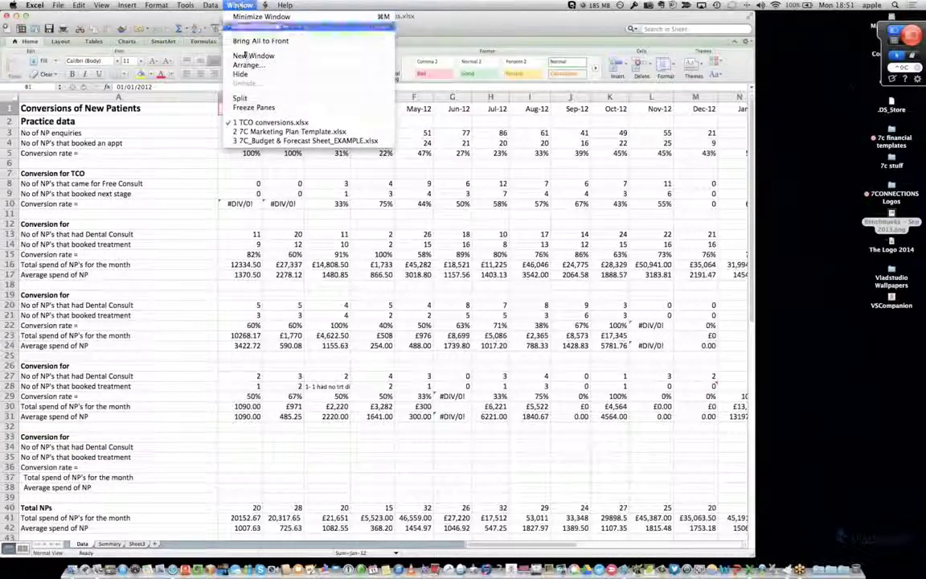
left_click(254, 107)
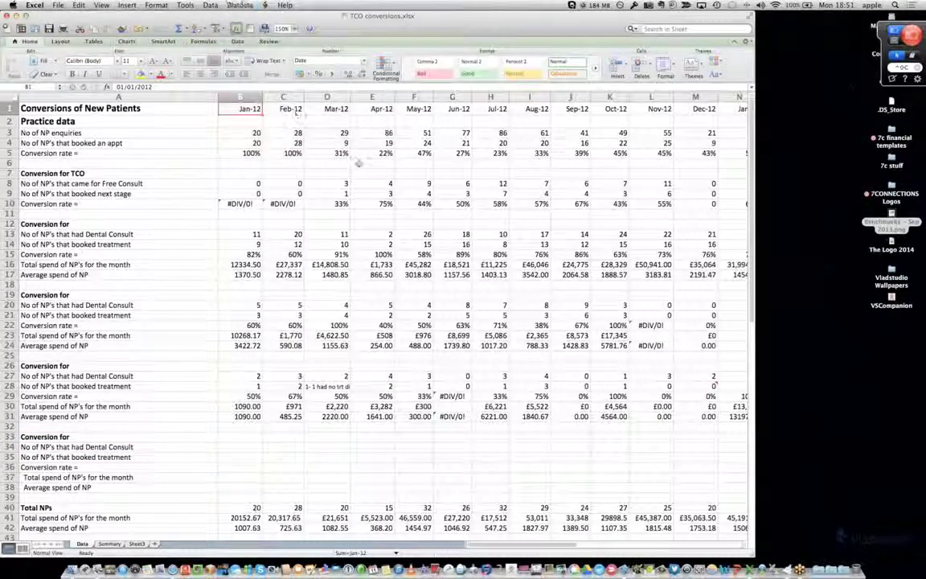
Review the monthly new-patient conversion figures from October 2012 through June 2013
scroll(360, 163, "right", 9)
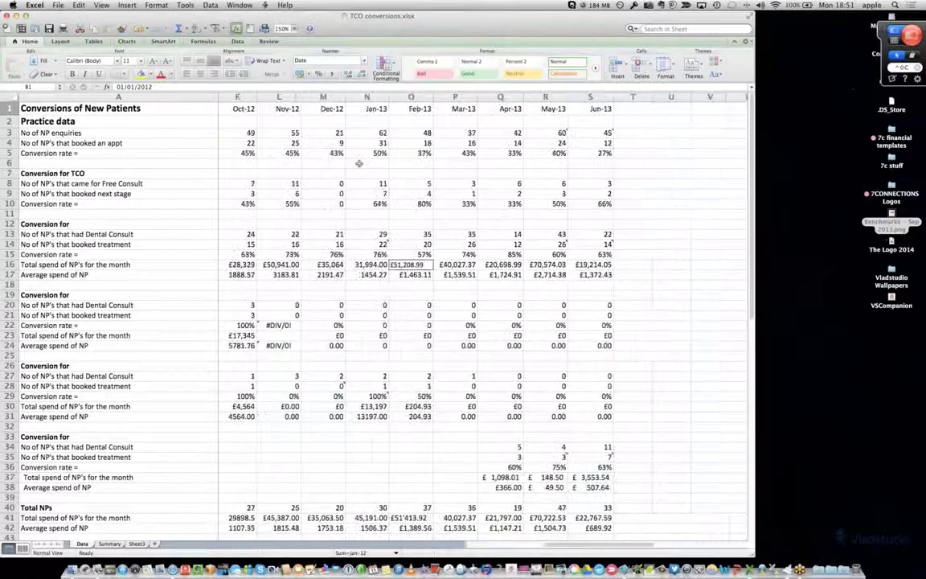
scroll(359, 163, "right", 3)
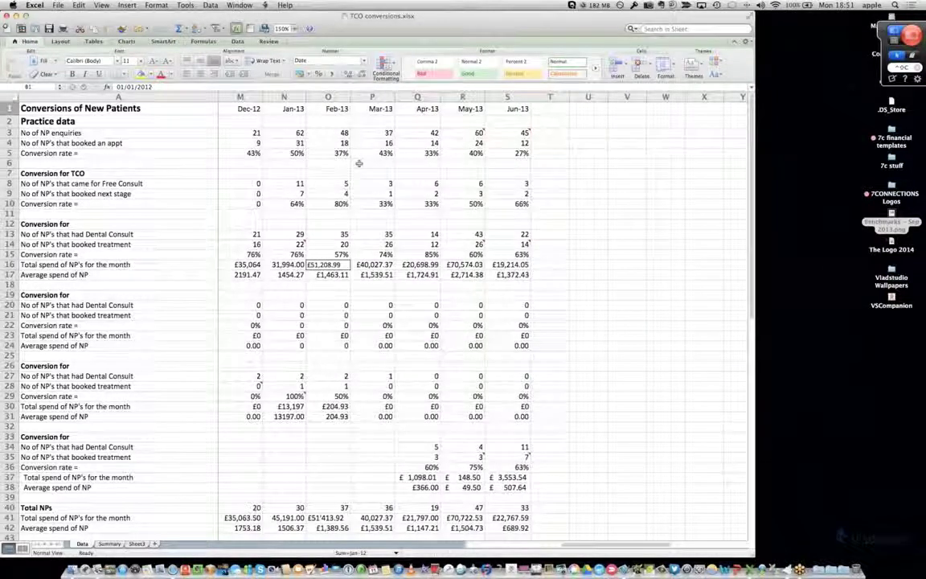
scroll(360, 163, "right", 1)
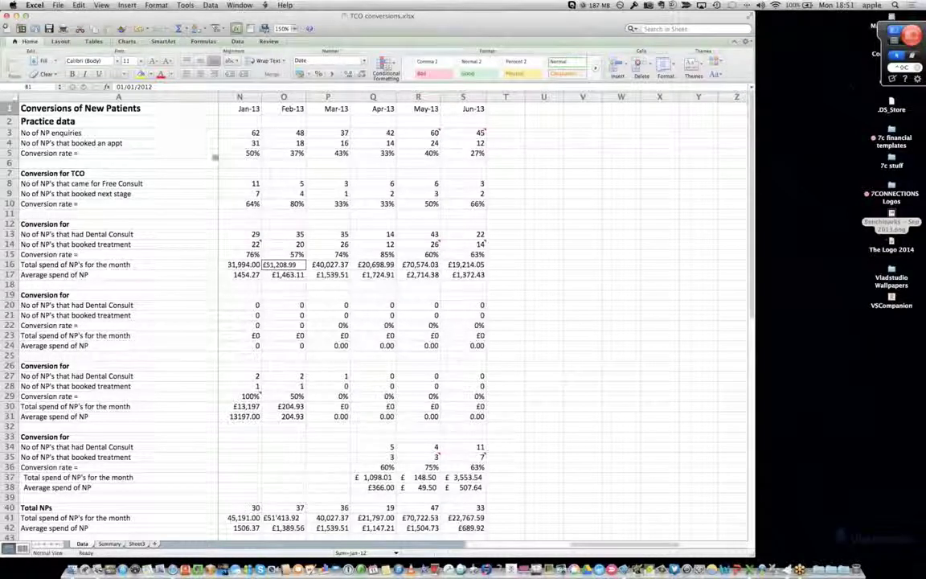
scroll(231, 155, "left", 4)
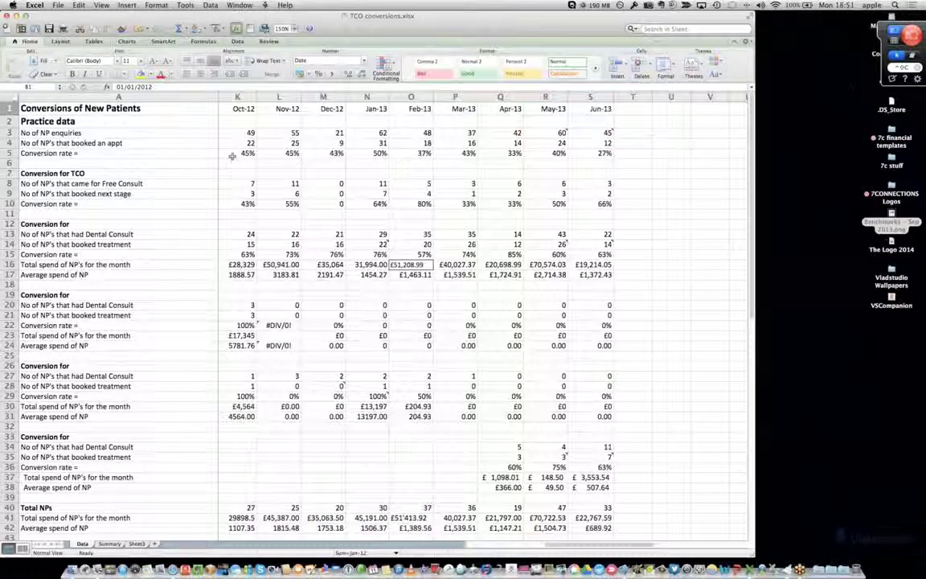
Examine the January 2012 practice data: new-patient enquiries, booked appointments and the conversion-rate formula
scroll(231, 156, "left", 8)
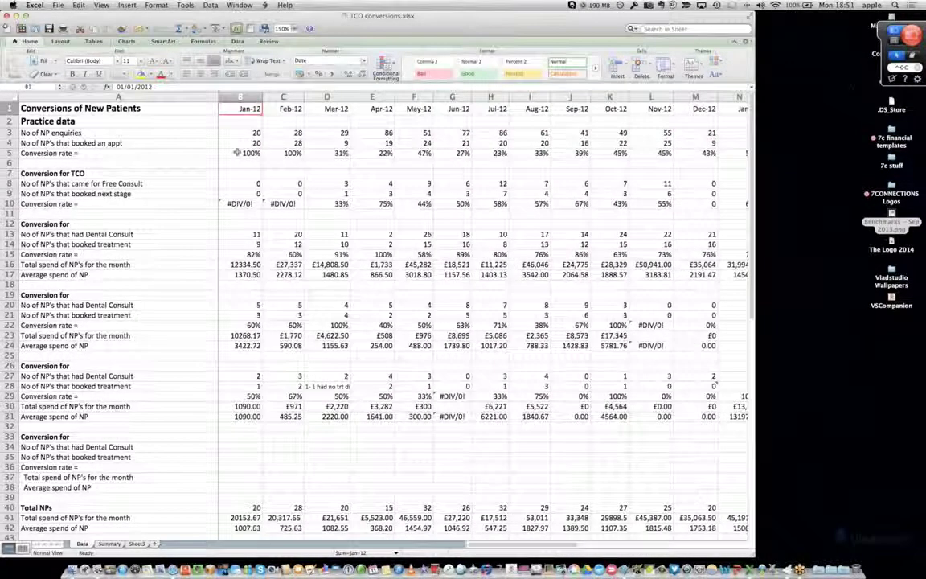
left_click(237, 153)
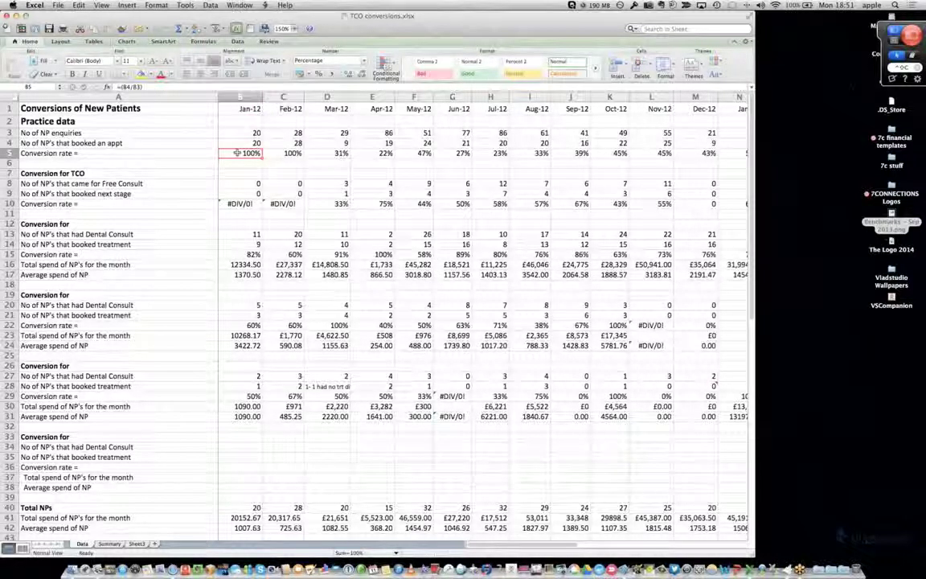
scroll(241, 148, "right", 10)
scroll(247, 138, "left", 10)
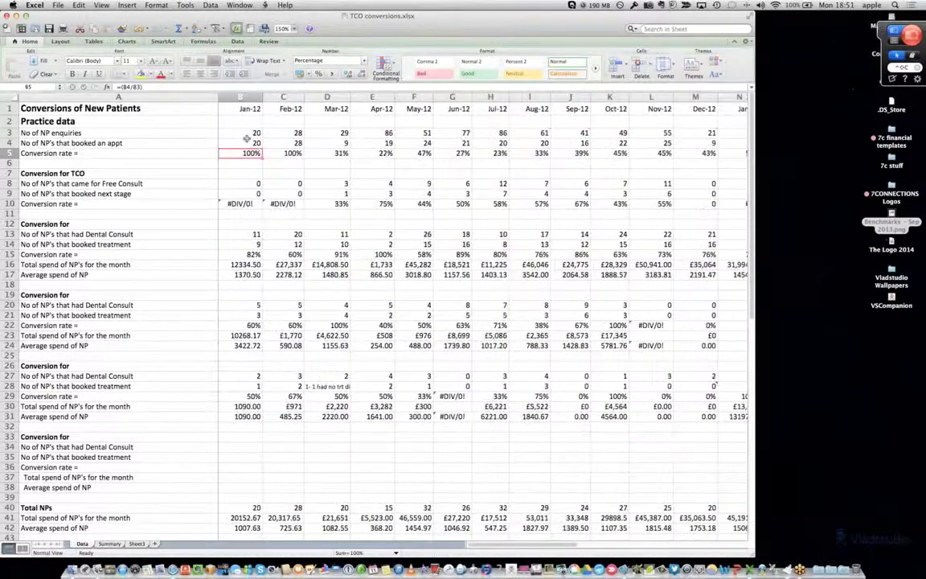
left_click(245, 133)
left_click(241, 143)
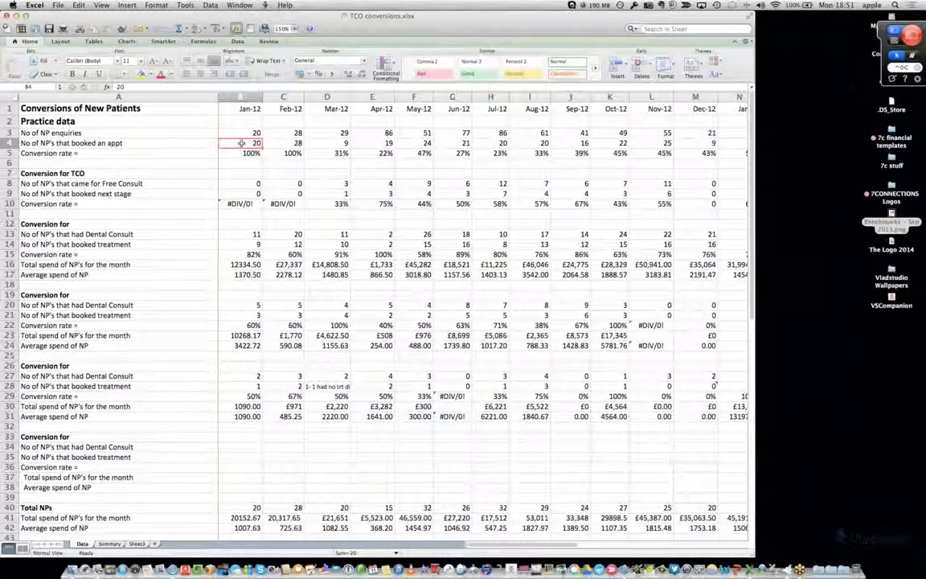
key("Down")
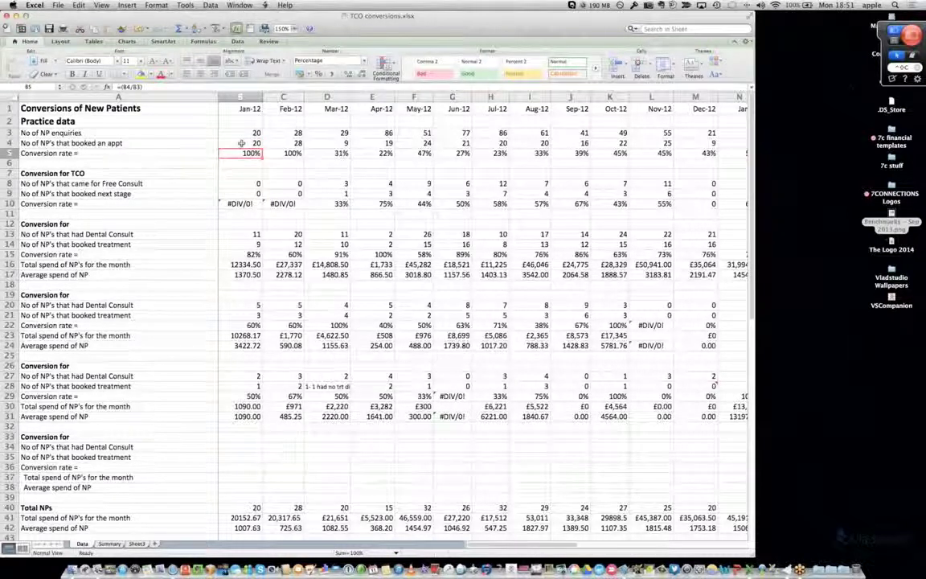
key("Right")
key("Down")
key("Up")
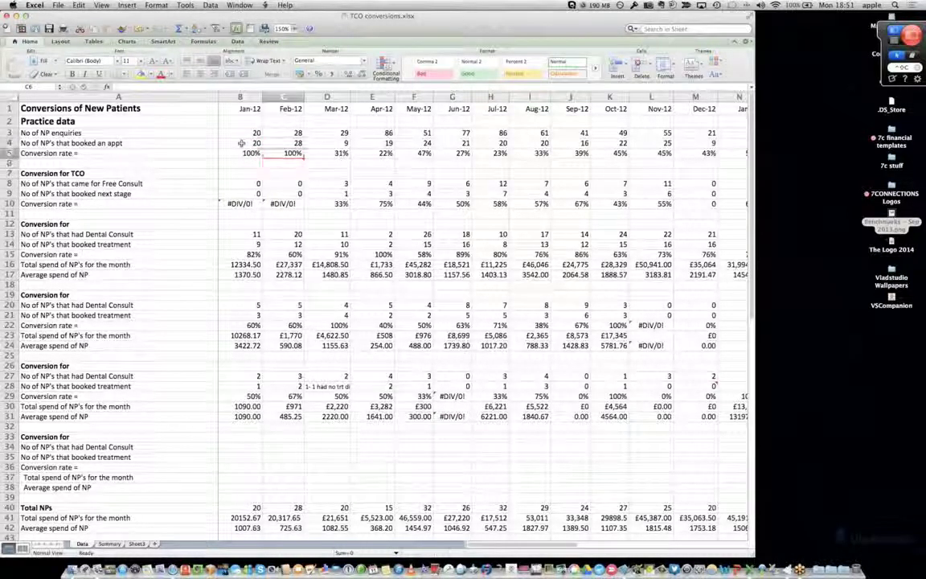
key("Left")
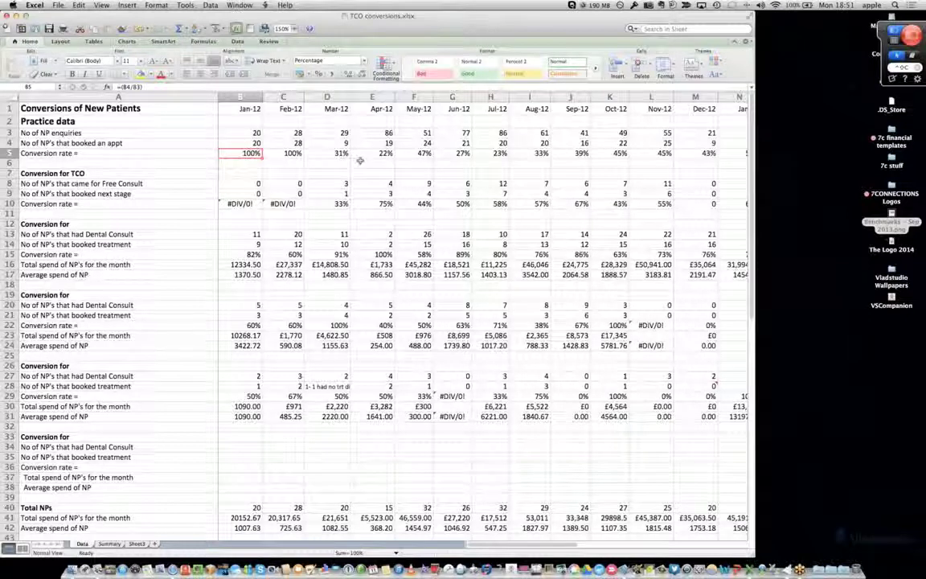
Examine the January 2013 practice data for new-patient enquiries, booked appointments and conversion rate
scroll(358, 161, "right", 2)
scroll(358, 157, "left", 2)
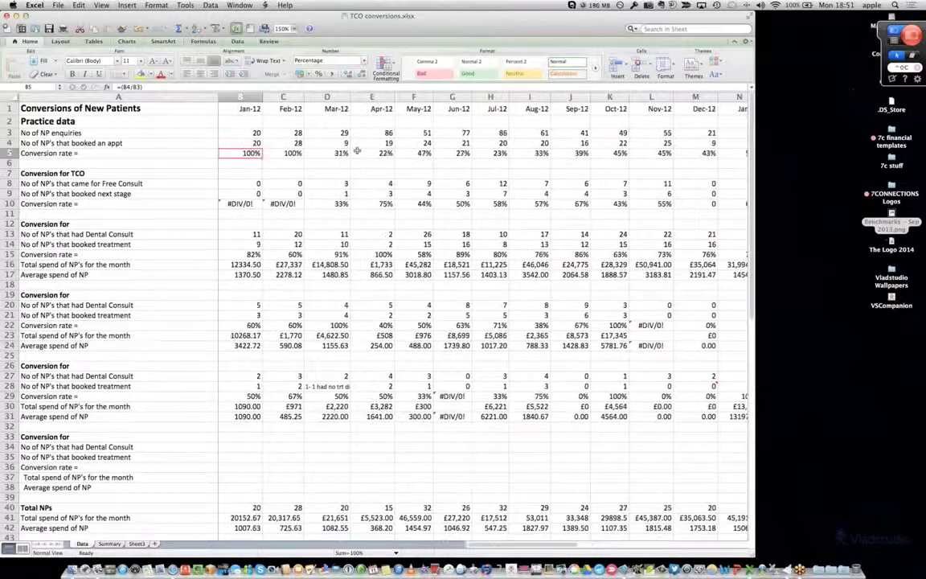
scroll(357, 151, "right", 2)
scroll(356, 151, "right", 4)
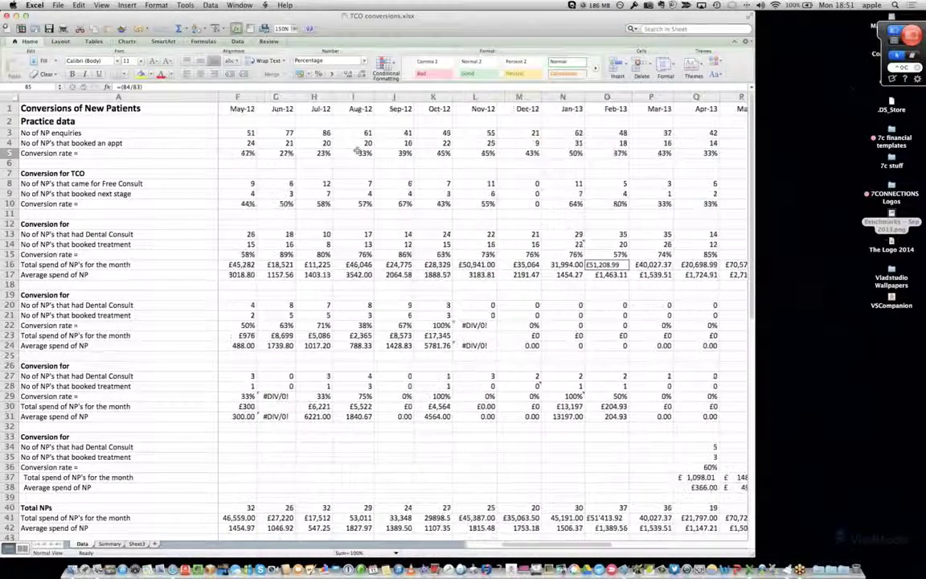
scroll(357, 151, "right", 3)
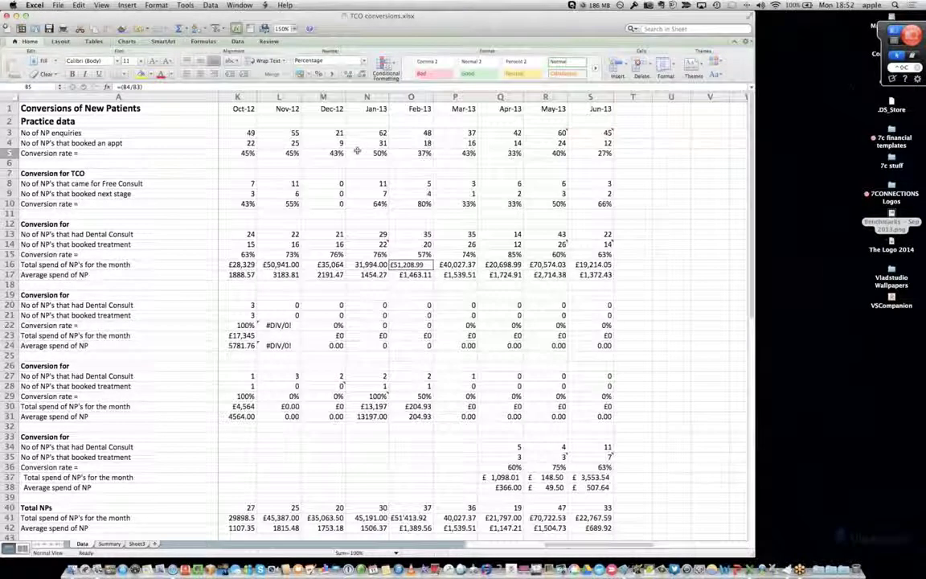
scroll(357, 151, "right", 2)
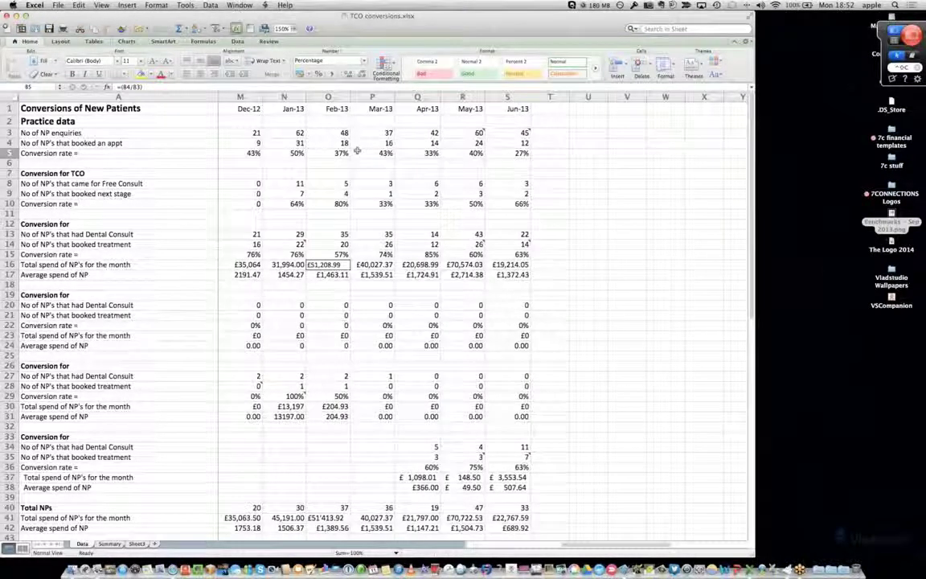
scroll(357, 151, "right", 1)
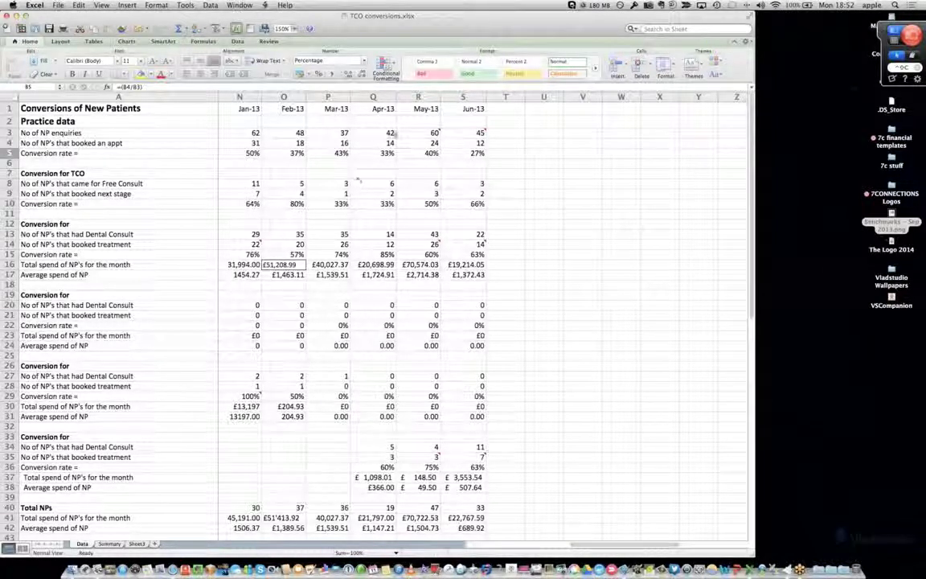
left_click(239, 133)
left_click(238, 142)
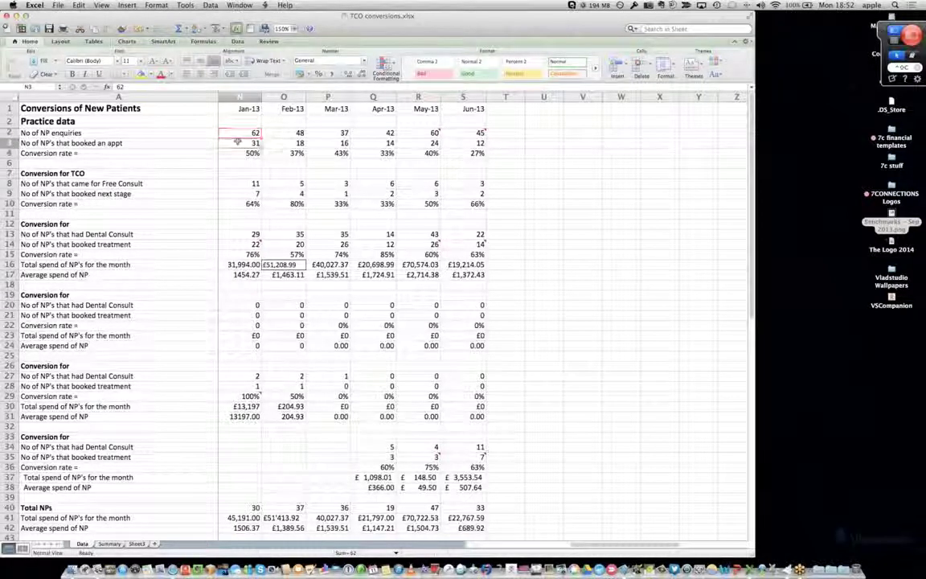
left_click(235, 154)
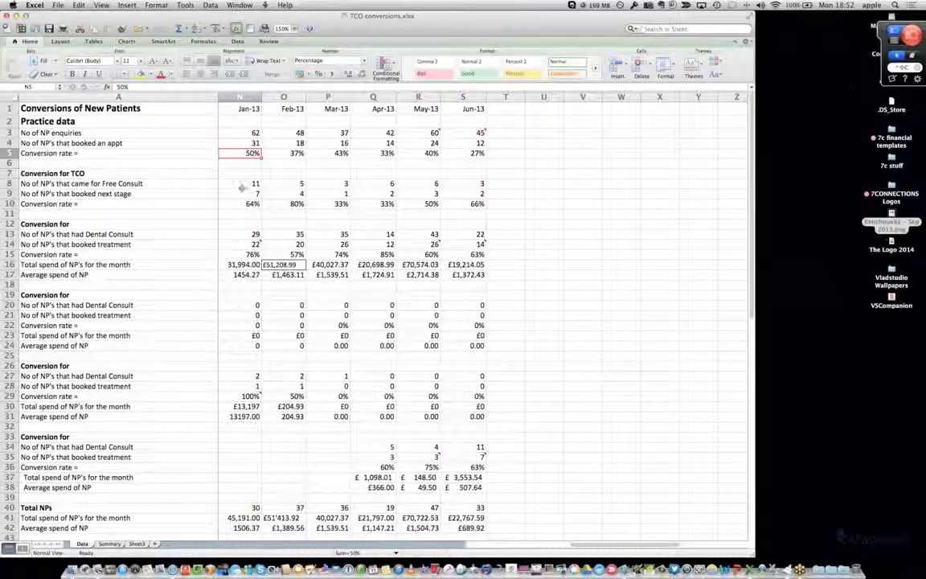
Review the TCO free-consult, next-stage booking and conversion-rate figures for January and February 2013
left_click(239, 186)
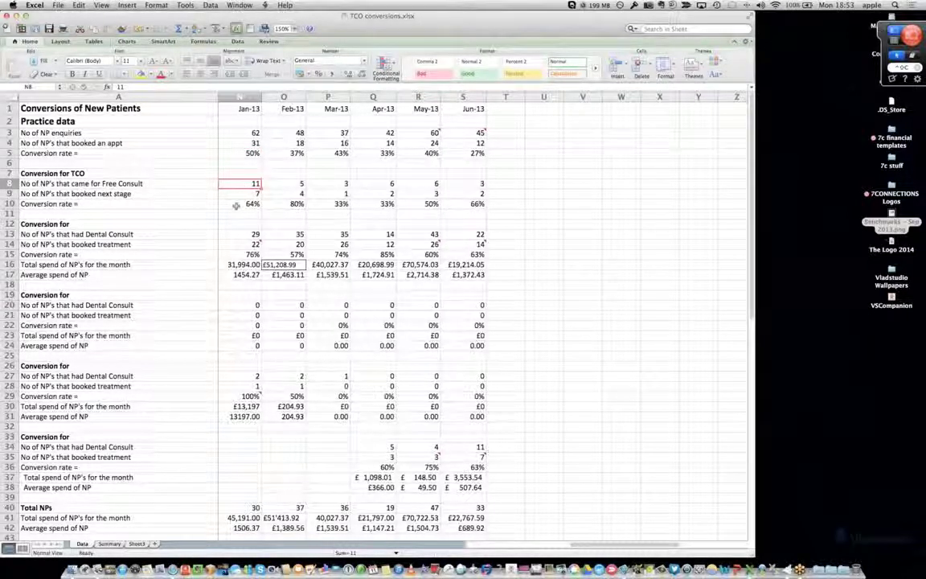
left_click(236, 206)
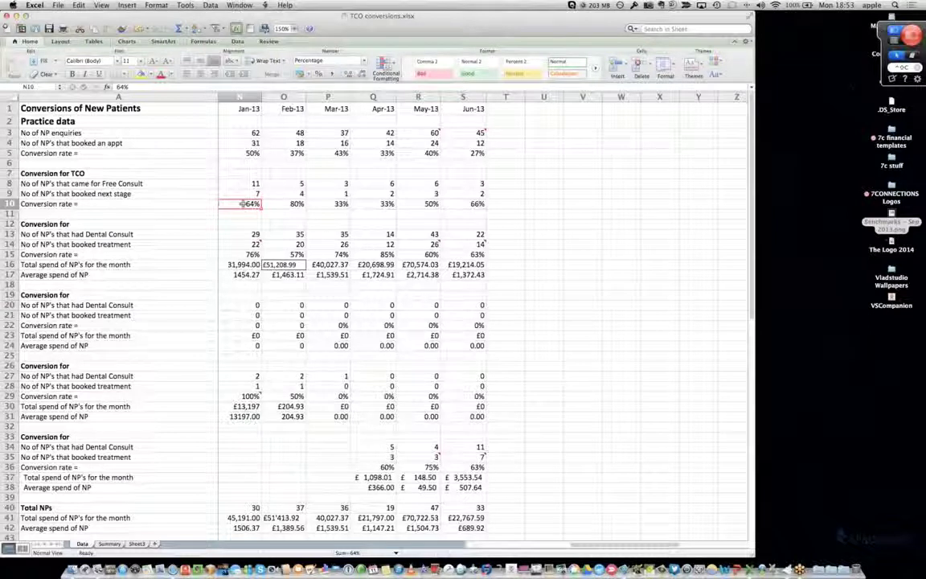
left_click_drag(248, 203, 271, 204)
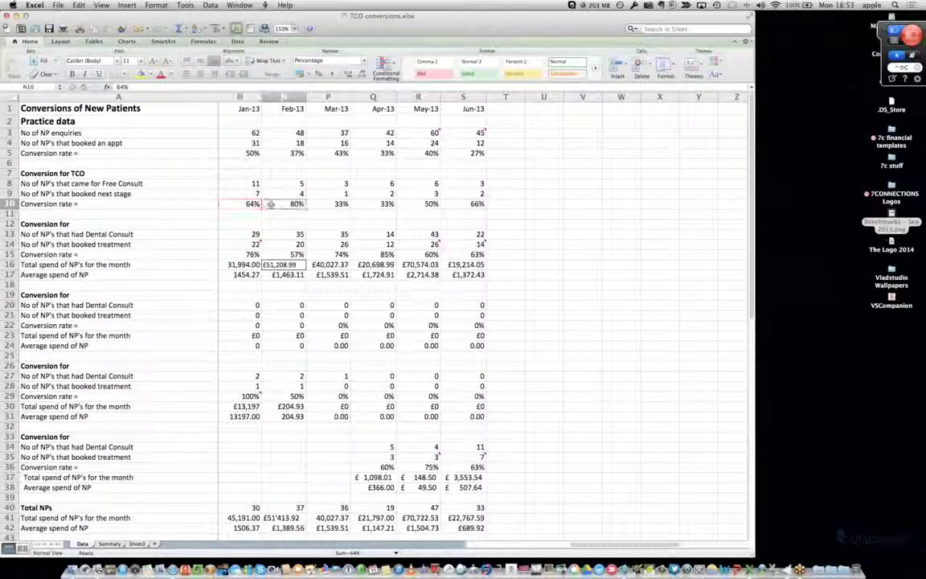
left_click(273, 195)
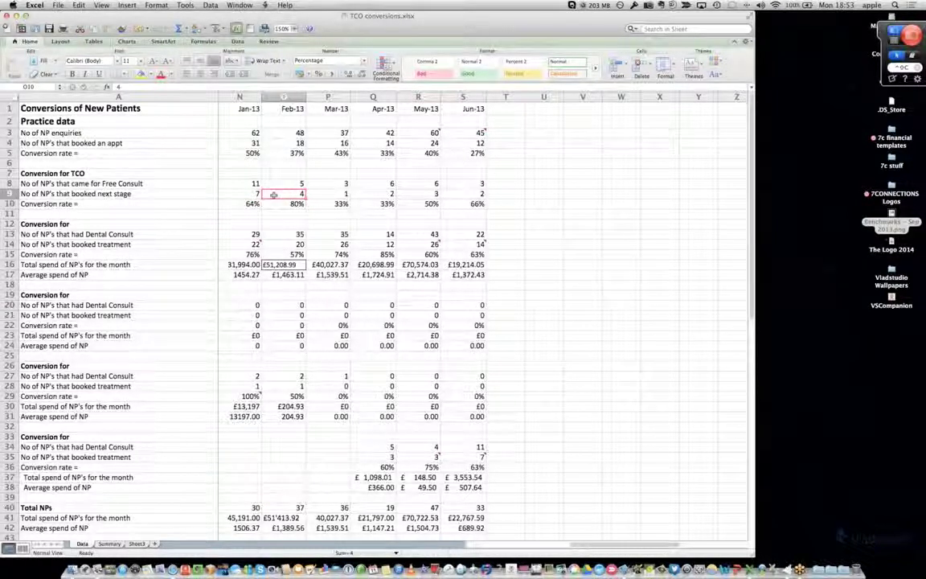
left_click(277, 204)
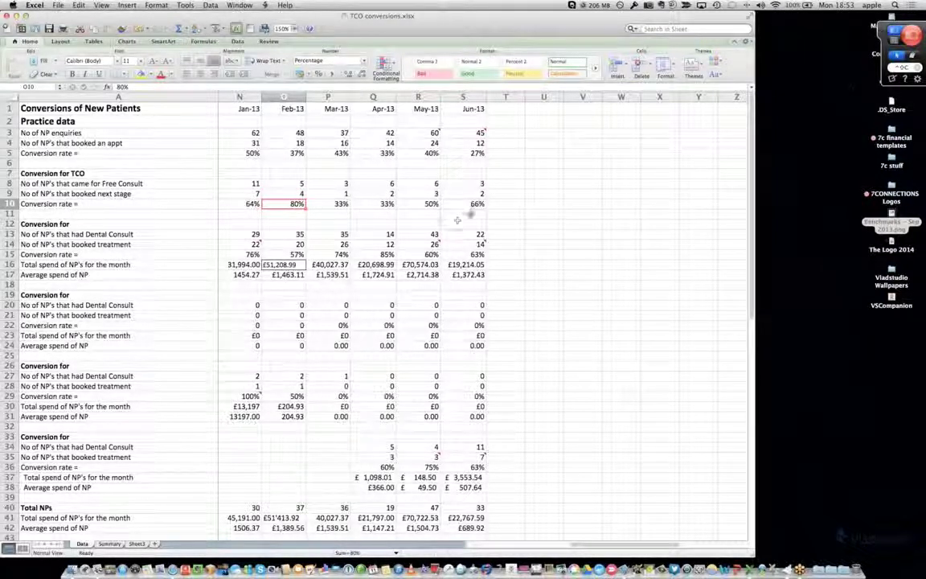
Average the January to June 2013 practice conversion rates (N5:S5) in T5 and fill the formula down to T10
left_click(505, 154)
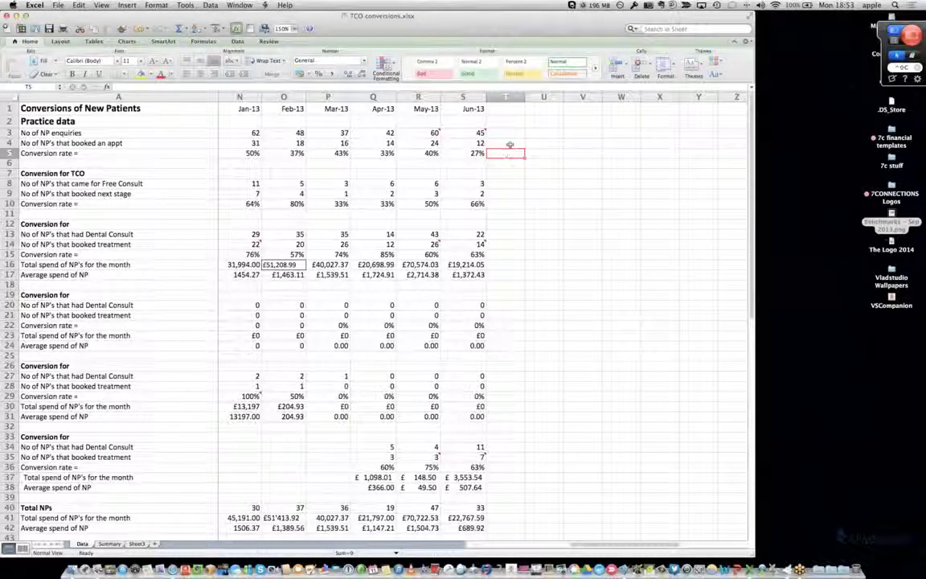
left_click(186, 30)
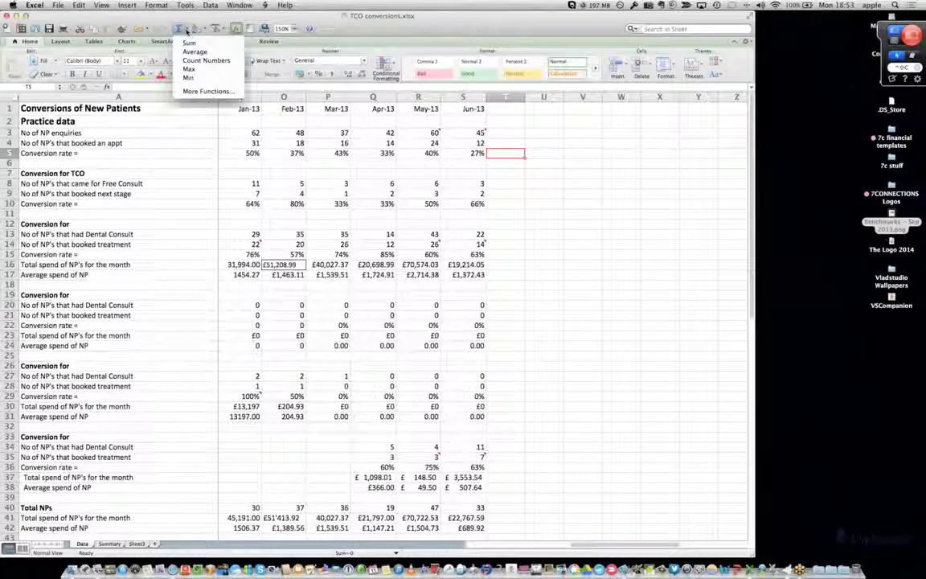
left_click(195, 52)
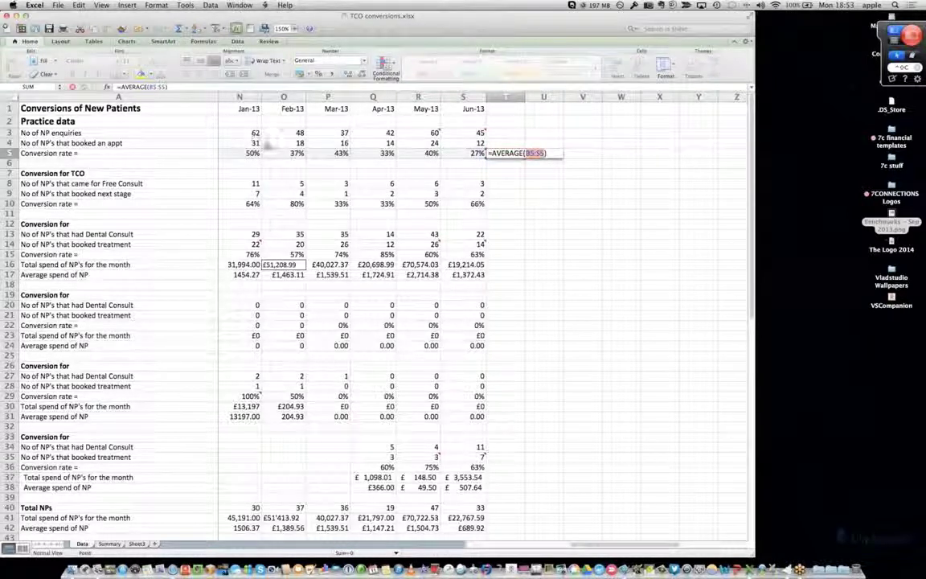
left_click_drag(257, 150, 454, 154)
key("Return")
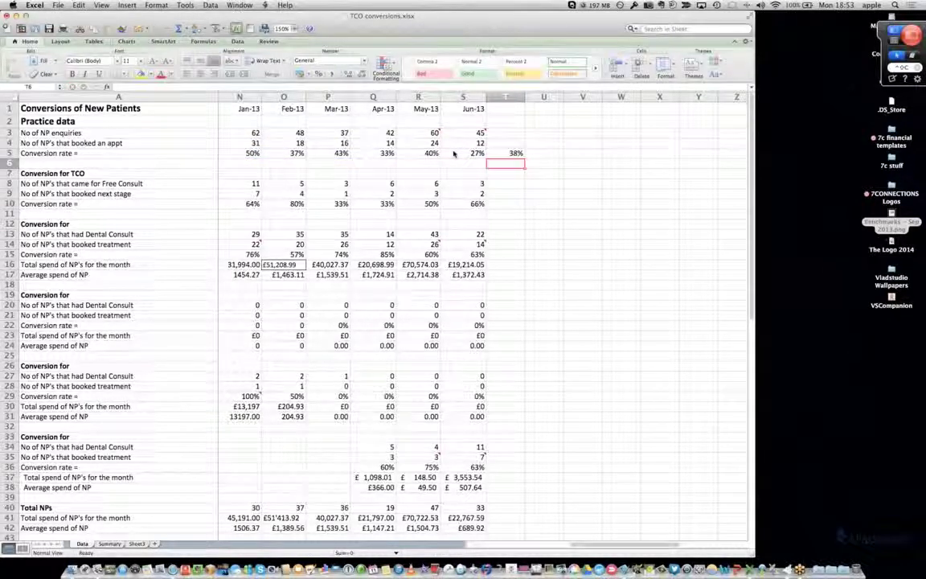
left_click(503, 153)
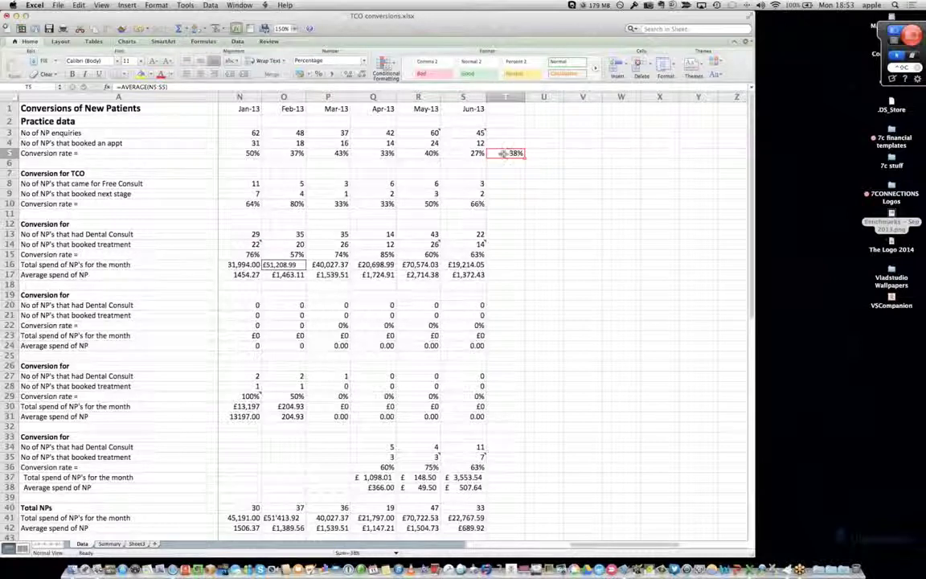
left_click_drag(526, 157, 527, 202)
Clear the unneeded average formulas from T6 to T9, keeping the ones in T5 and T10
left_click(508, 192)
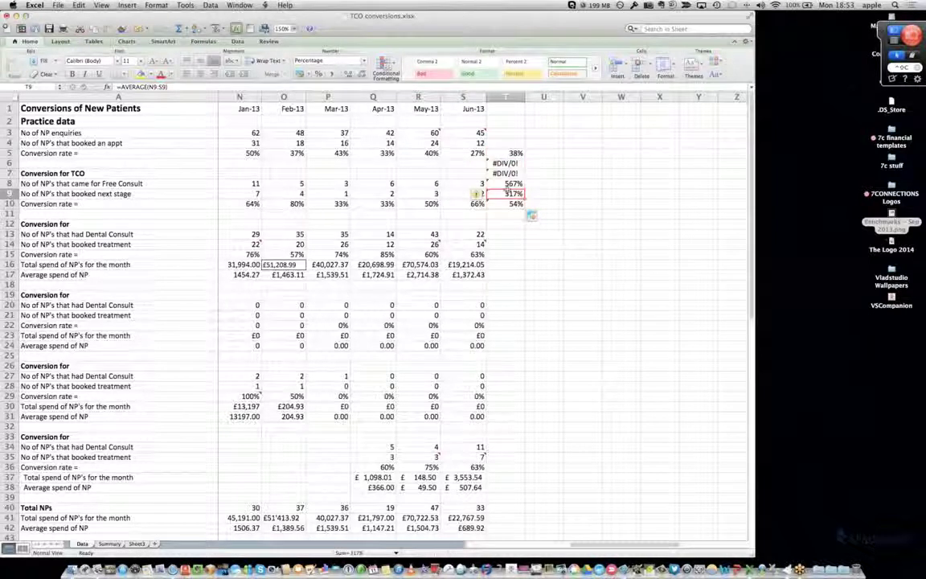
left_click(504, 163)
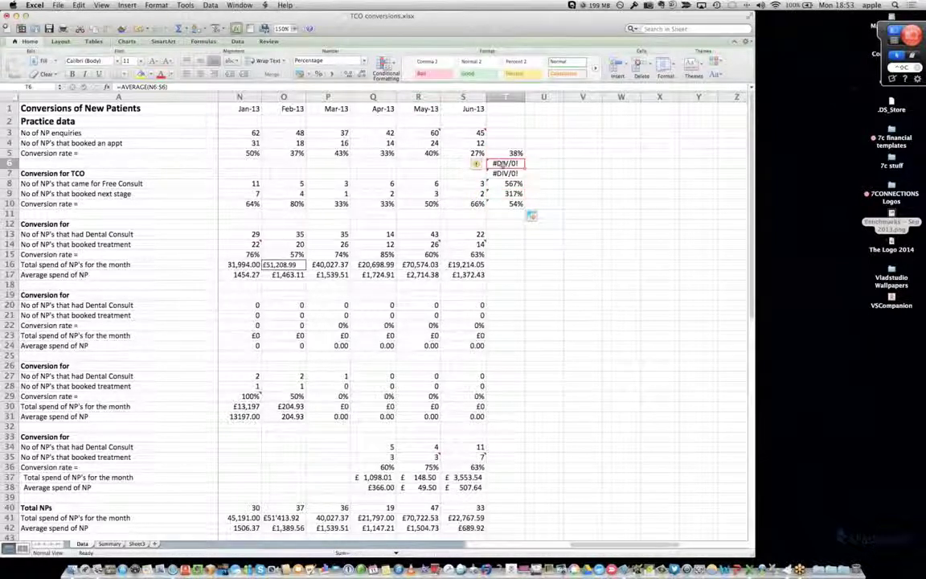
key("BackSpace")
key("Return")
key("BackSpace")
key("Return")
key("BackSpace")
key("Return")
key("BackSpace")
key("Return")
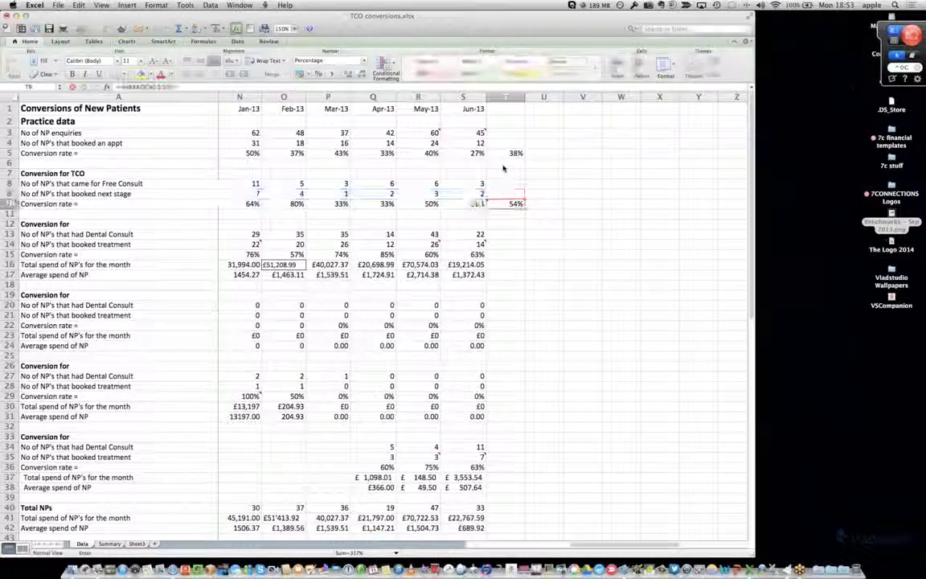
left_click(545, 204)
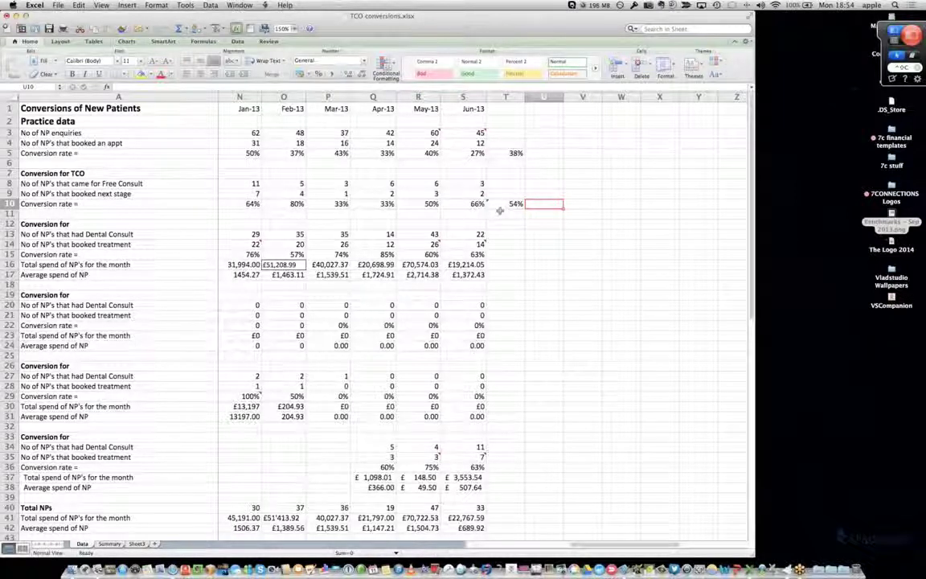
Average the January to June 2013 dental consult conversion rates (N15:S15) in cell T15
left_click(510, 254)
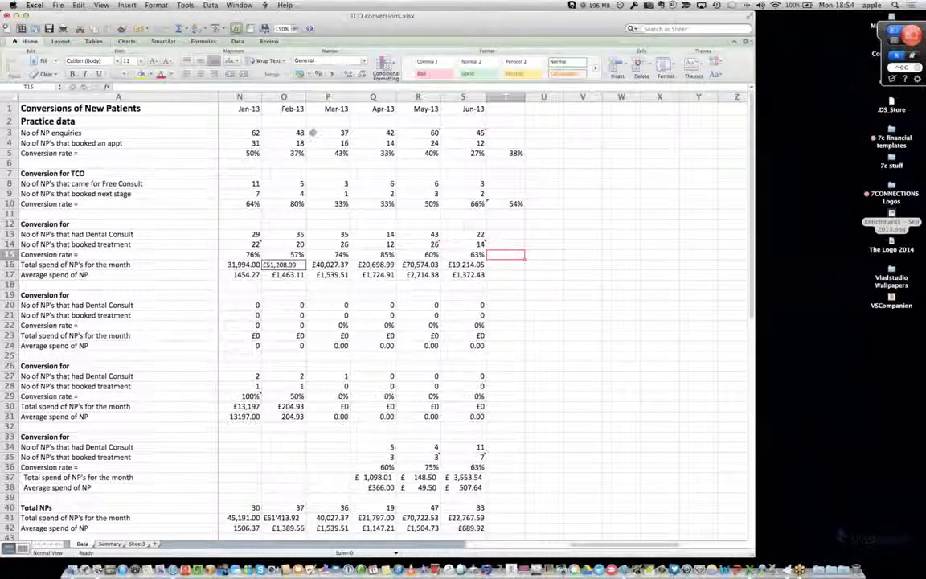
left_click(187, 30)
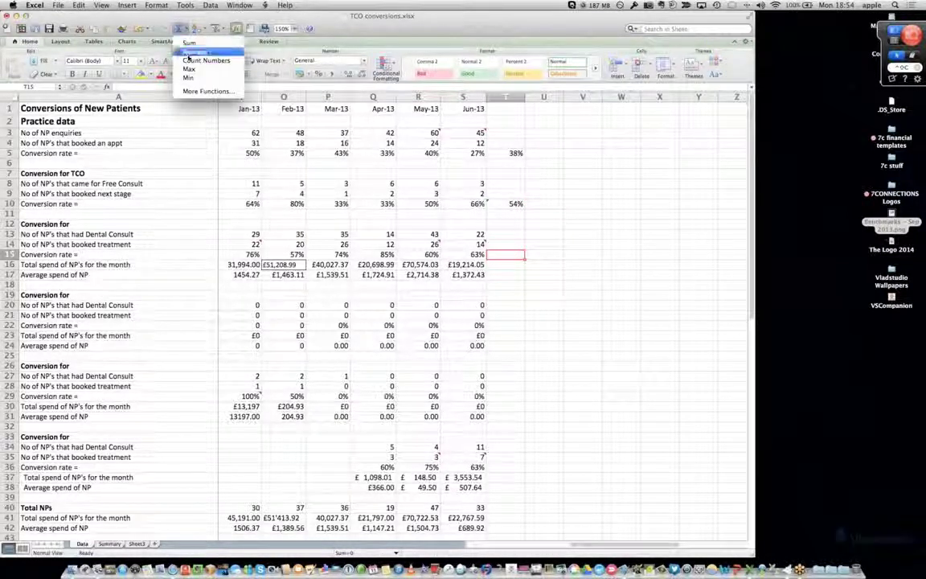
left_click(169, 50)
left_click_drag(241, 254, 462, 254)
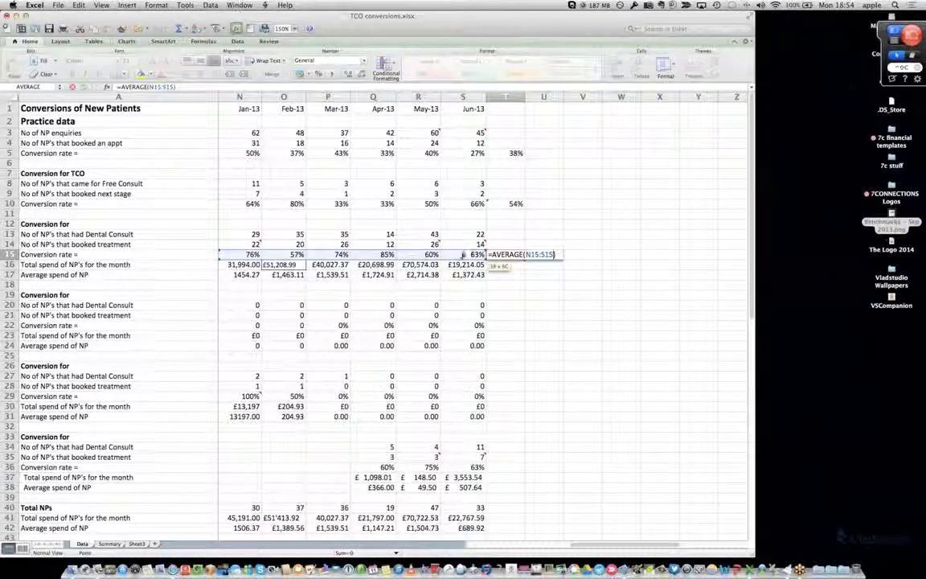
key("Return")
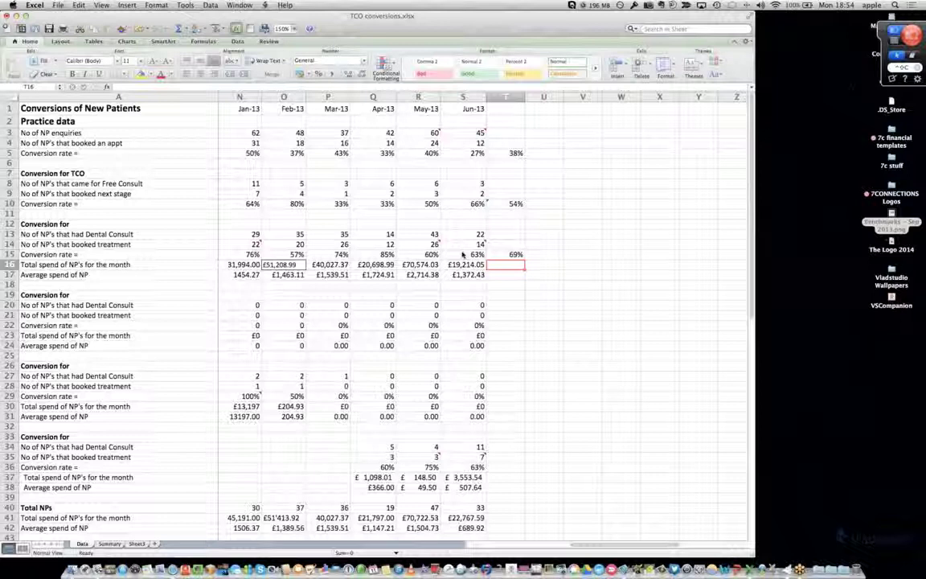
Try filling the T15 average down through the total and average spend rows, and clear T16 and T17
left_click(515, 254)
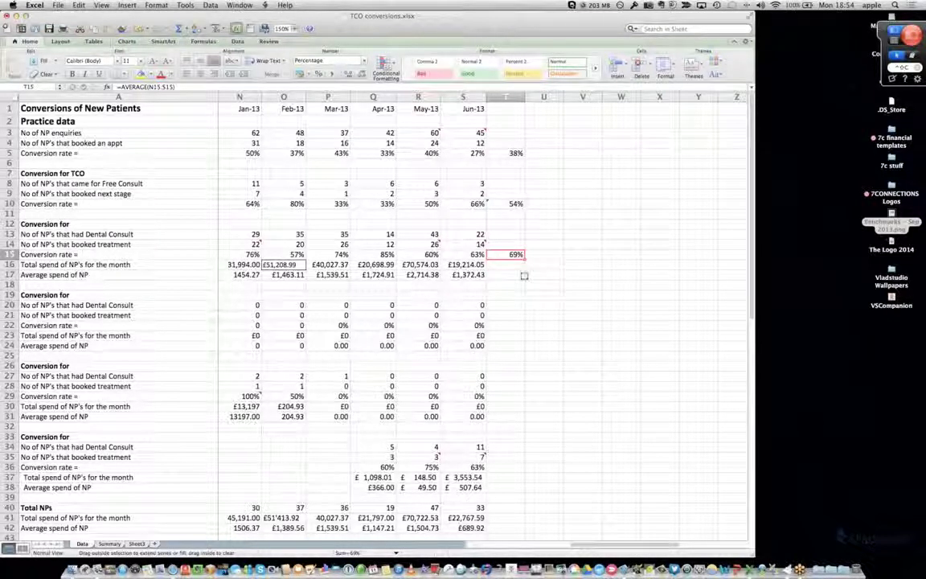
left_click_drag(524, 259, 524, 276)
left_click(516, 267)
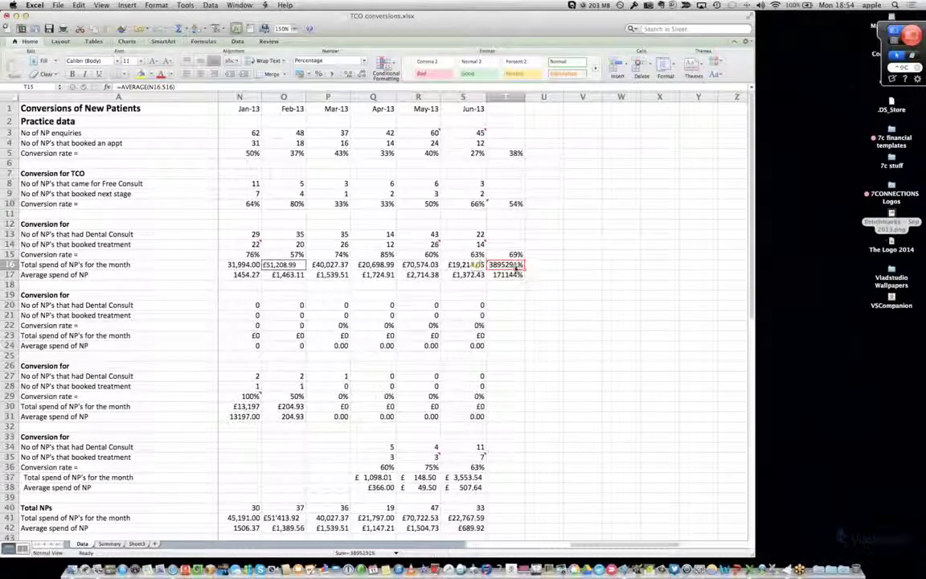
key("BackSpace")
key("Return")
key("BackSpace")
key("Return")
left_click(510, 264)
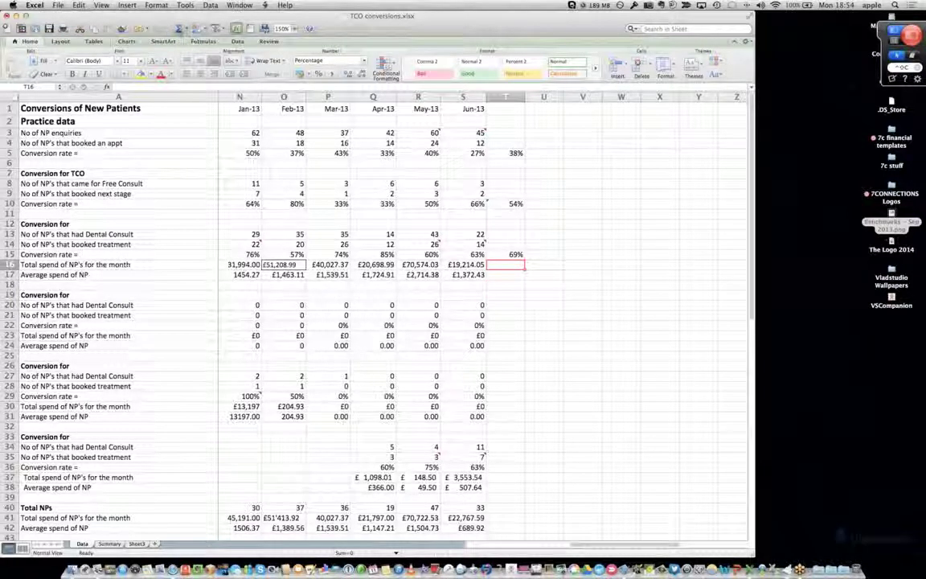
Average the January to June 2013 total new-patient spend (N16:S16) in cell T16
left_click(185, 29)
left_click(193, 51)
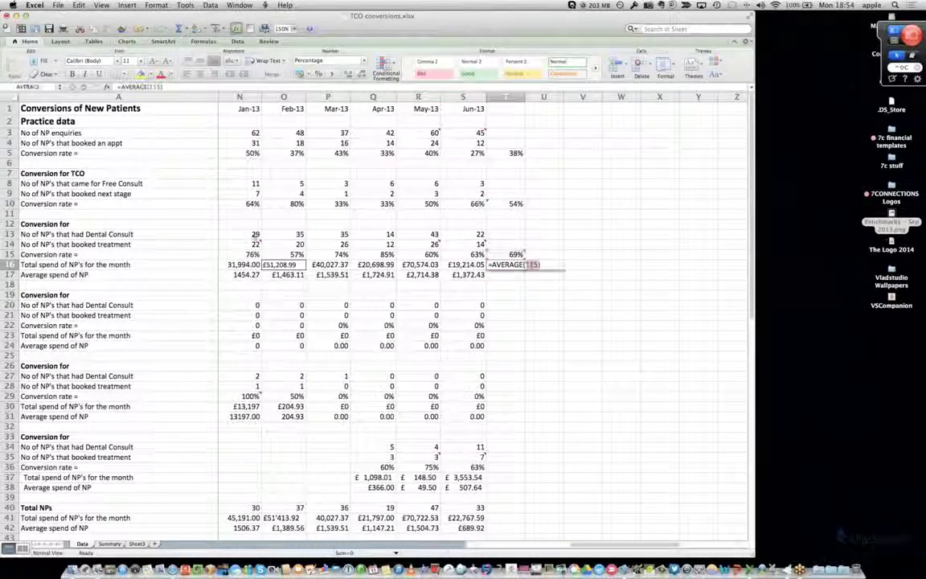
left_click_drag(230, 264, 460, 267)
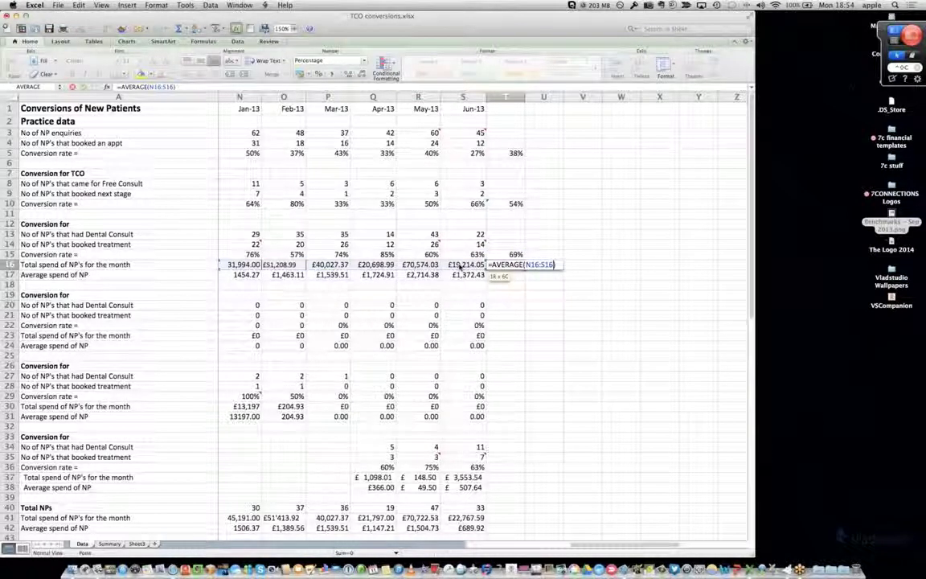
key("Return")
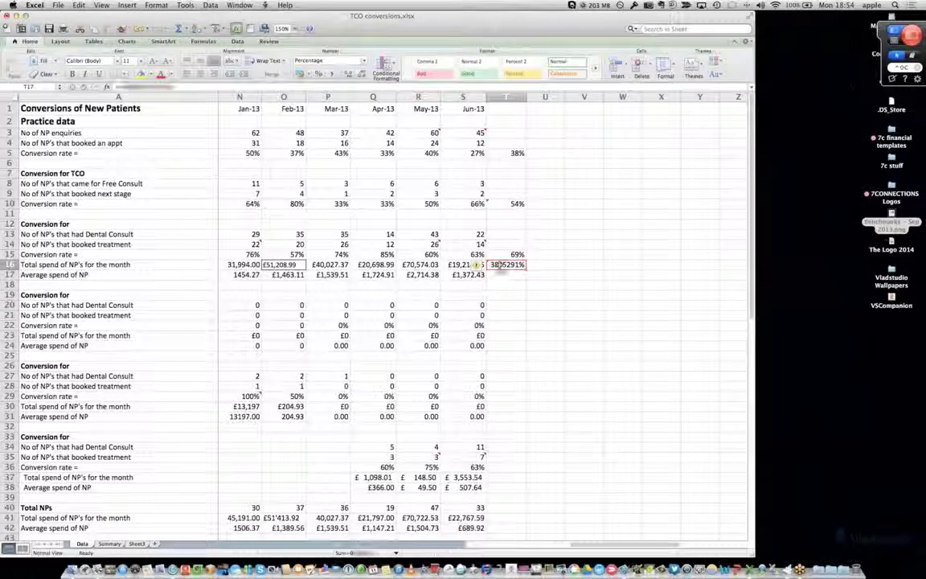
Change the number format of cells T16 and T17 from percentage to General
left_click(156, 5)
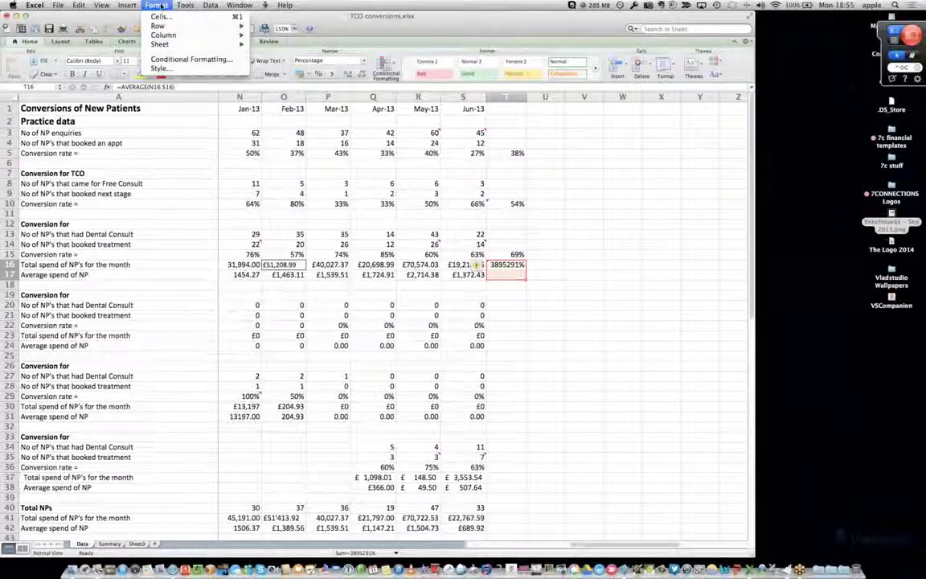
left_click(164, 17)
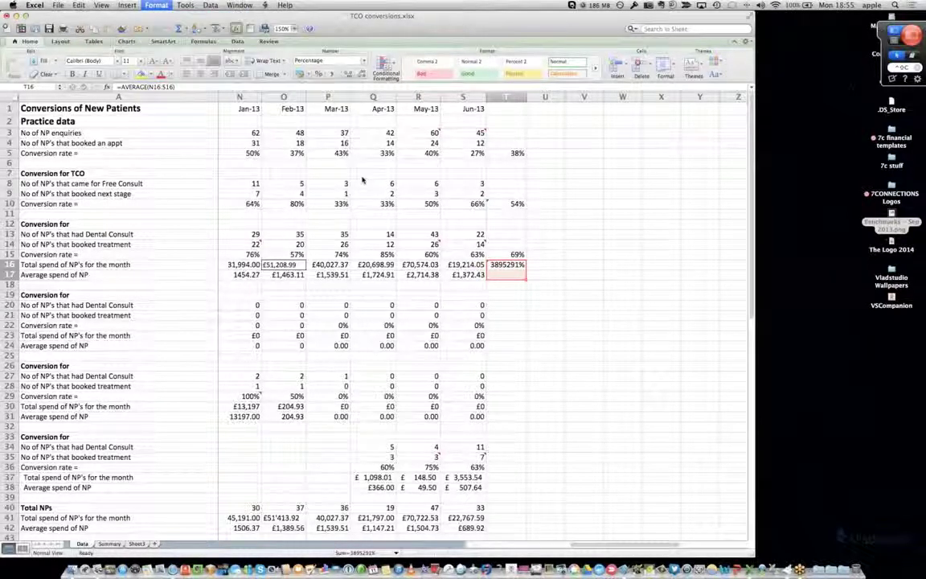
left_click(288, 146)
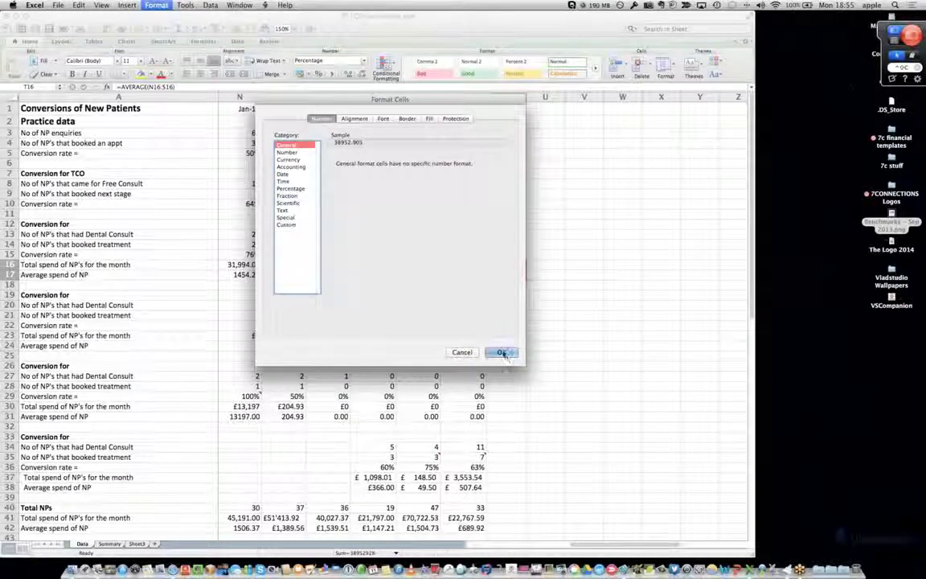
left_click(501, 352)
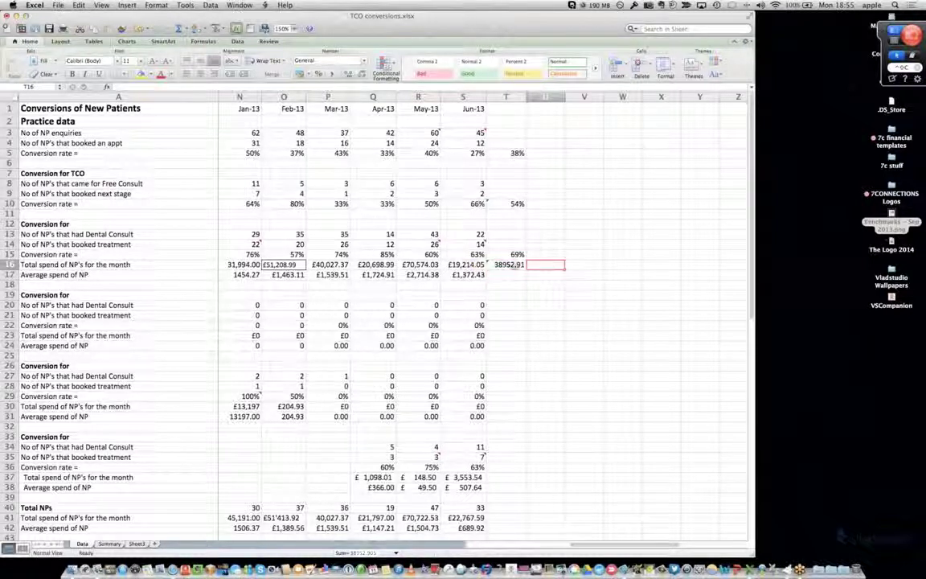
Delete the average formula from cell T16, leaving the cell empty and selected
left_click(513, 266)
double_click(513, 267)
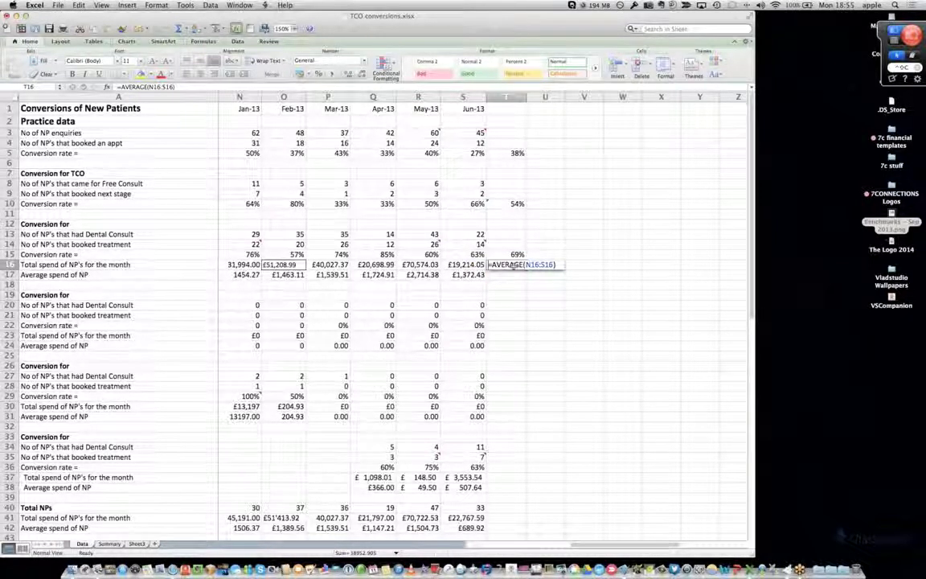
key("BackSpace")
key("BackSpace")
key("BackSpace")
key("BackSpace")
key("BackSpace")
key("BackSpace")
key("BackSpace")
key("BackSpace")
key("BackSpace")
key("BackSpace")
key("BackSpace")
key("BackSpace")
key("BackSpace")
key("BackSpace")
key("BackSpace")
key("BackSpace")
key("BackSpace")
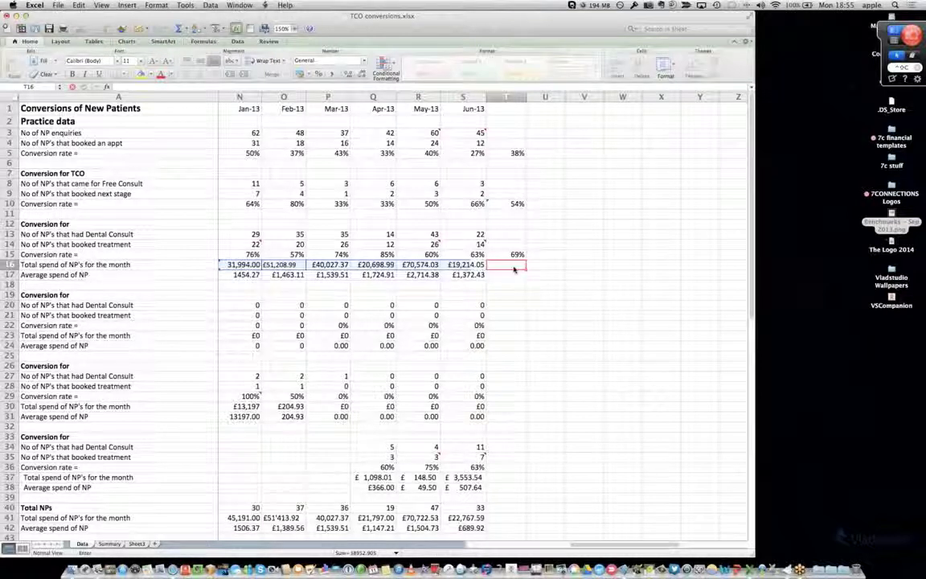
key("Return")
key("Up")
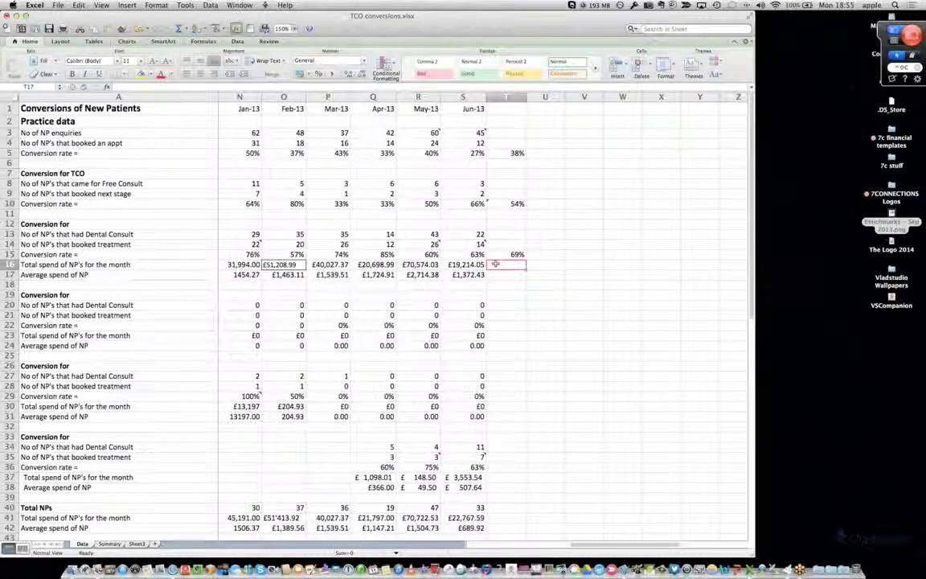
Insert the average of the January to June 2013 total spend (N16:S16) again in the emptied cell T16
left_click(185, 29)
left_click(201, 51)
left_click_drag(241, 259, 455, 265)
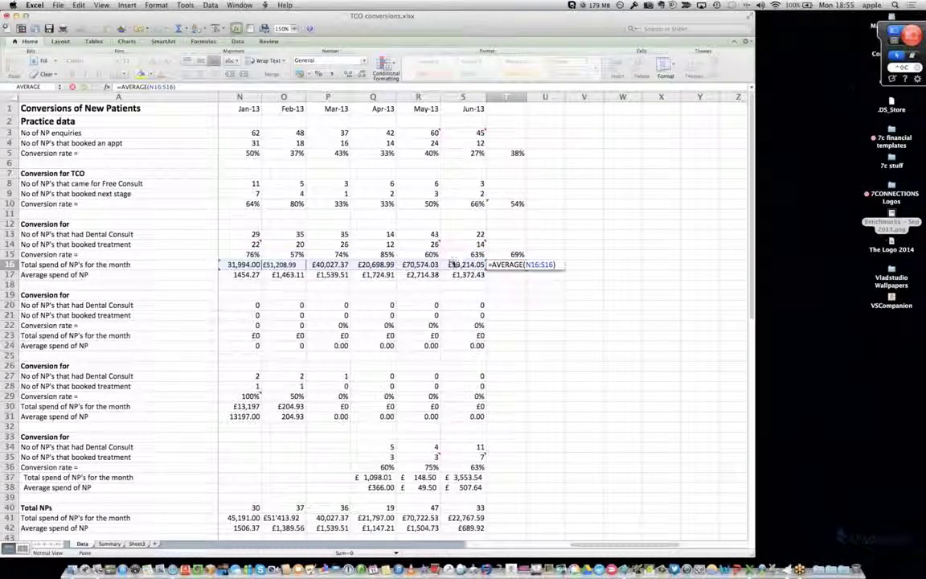
key("Return")
left_click(494, 264)
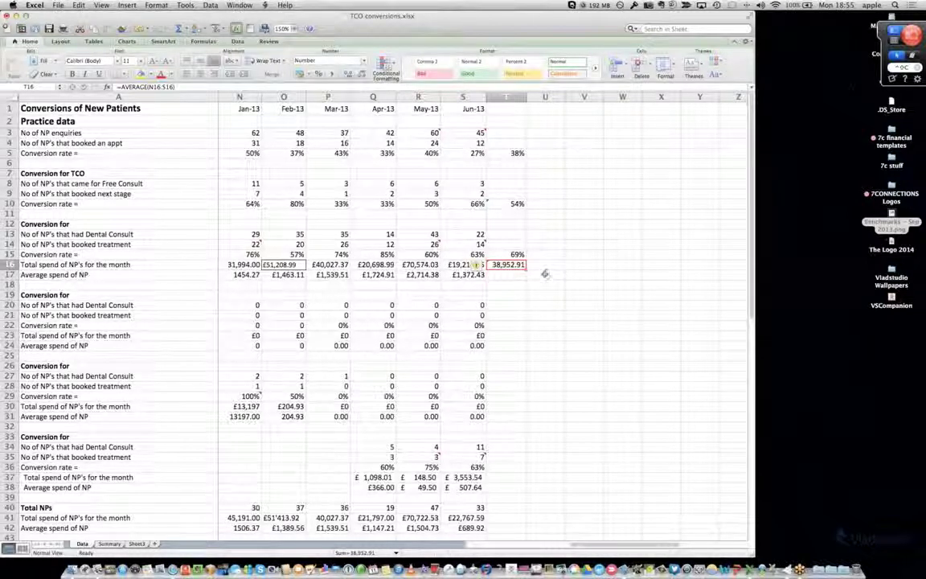
key("Right")
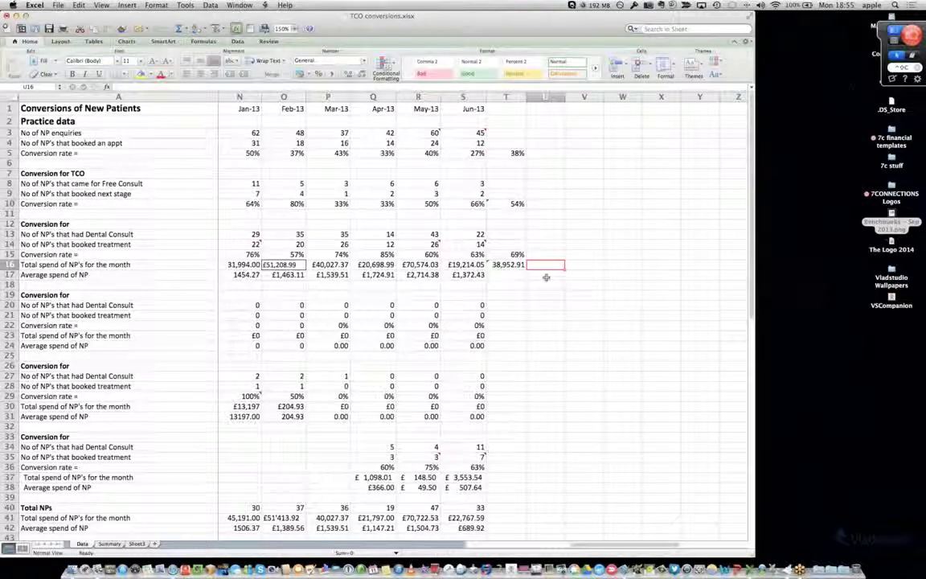
Fill the T16 average formula down to T17 for the average spend per new patient
left_click(500, 264)
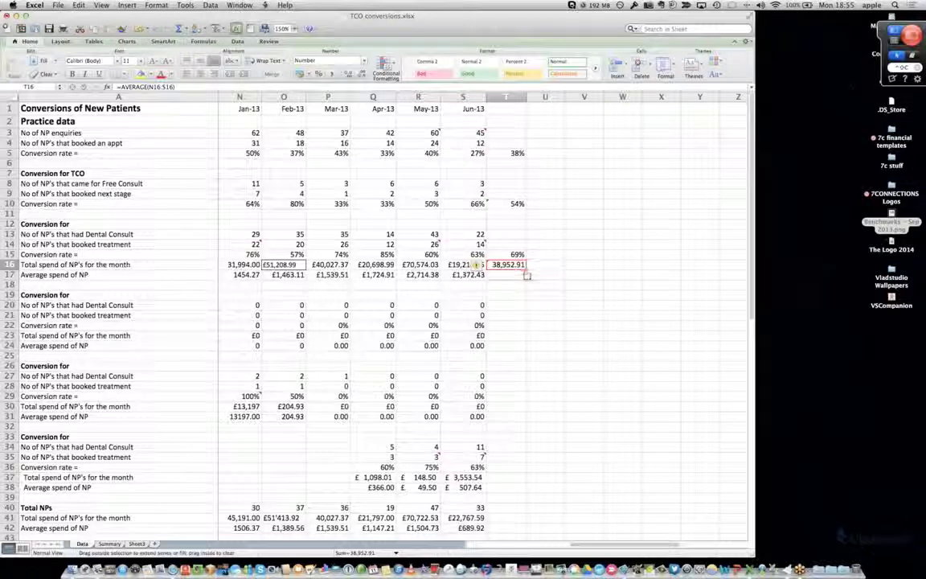
left_click_drag(526, 269, 541, 275)
left_click(546, 274)
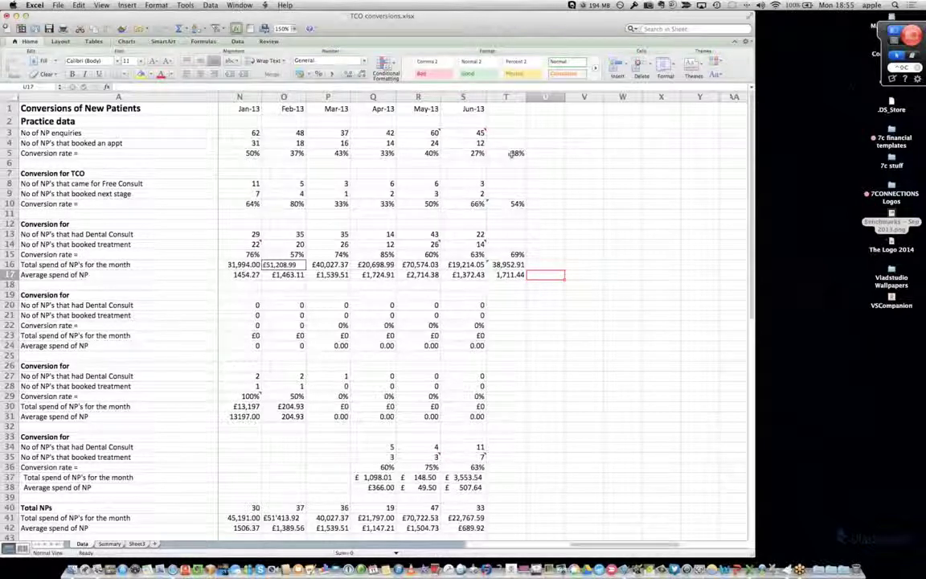
Review the six-month averages in T5, T10 and T15 to T17, and look back over the 2012 monthly figures
scroll(515, 153, "left", 10)
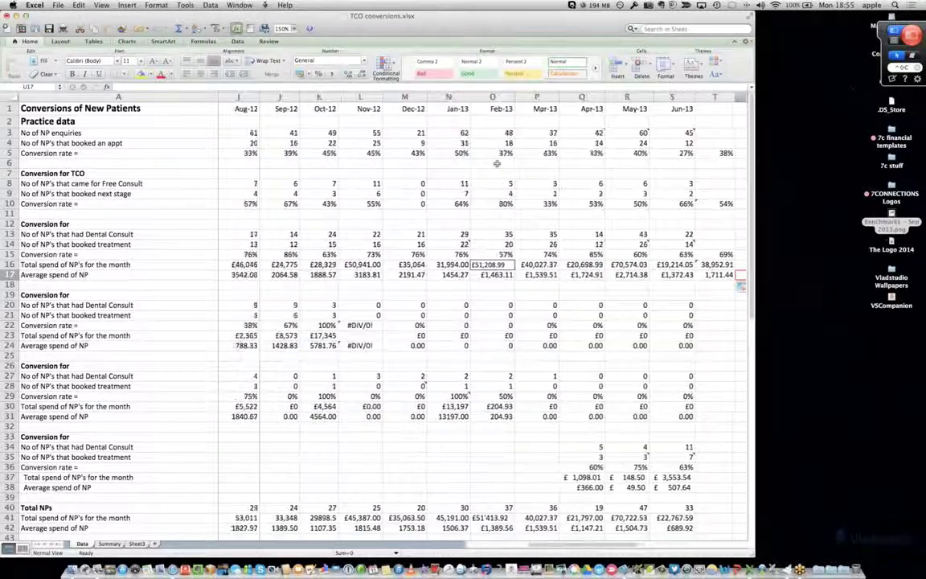
scroll(499, 160, "right", 10)
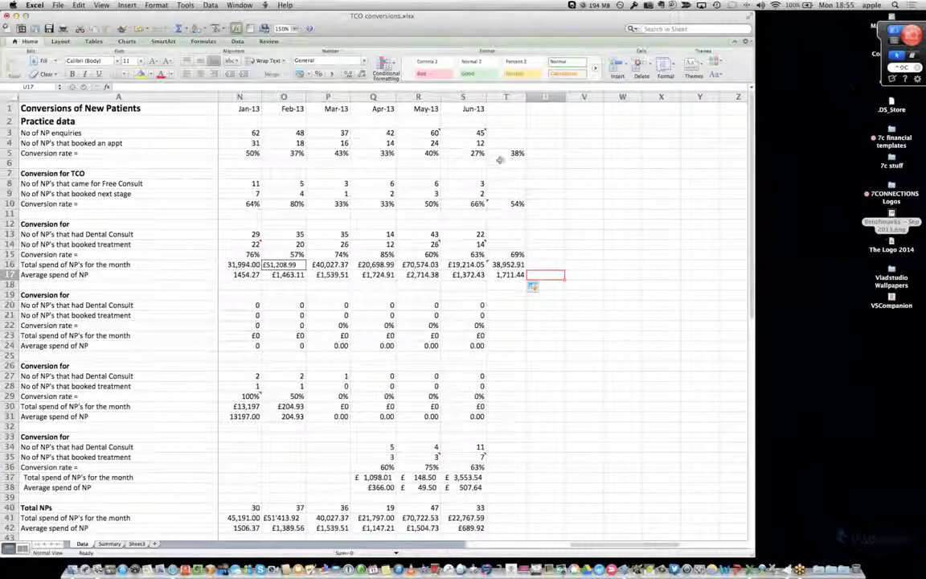
left_click(501, 153)
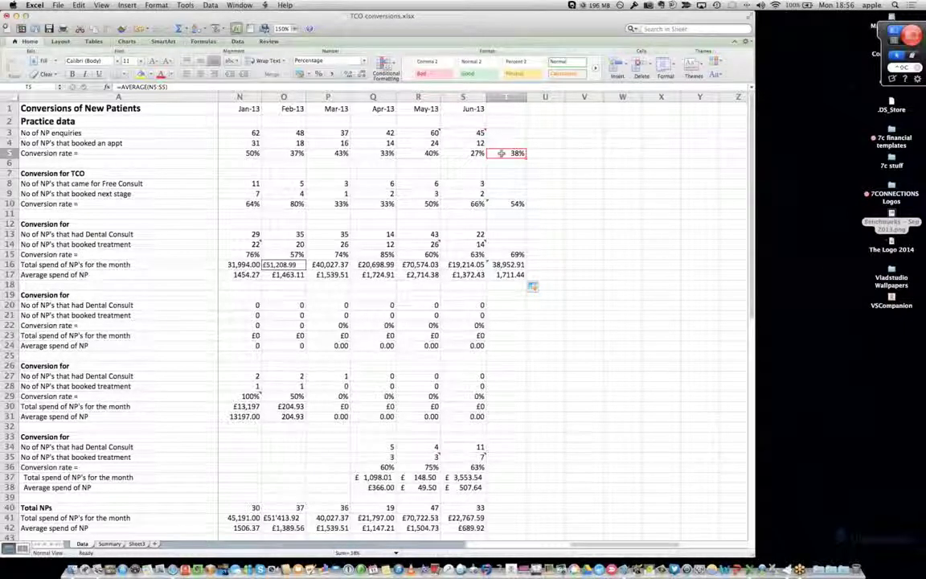
left_click(501, 204)
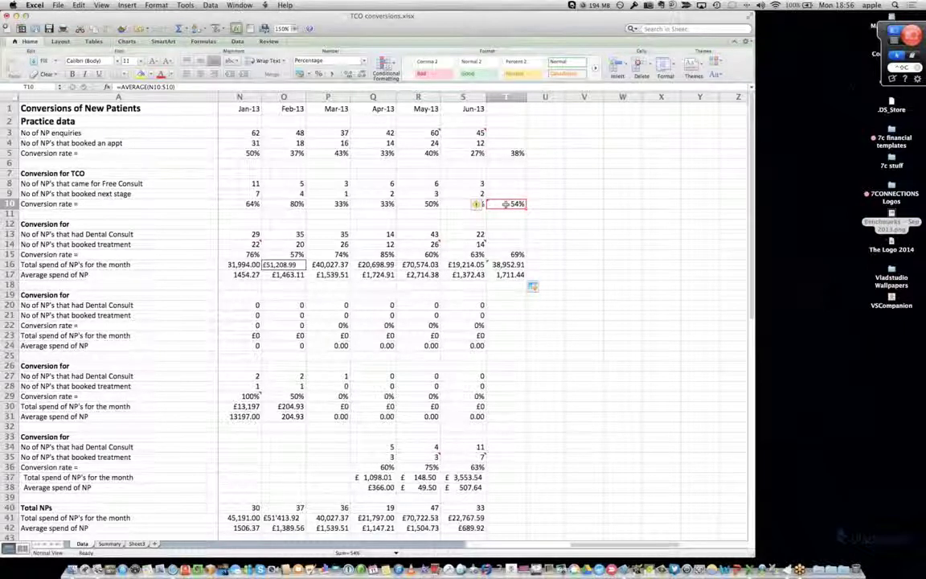
left_click(506, 254)
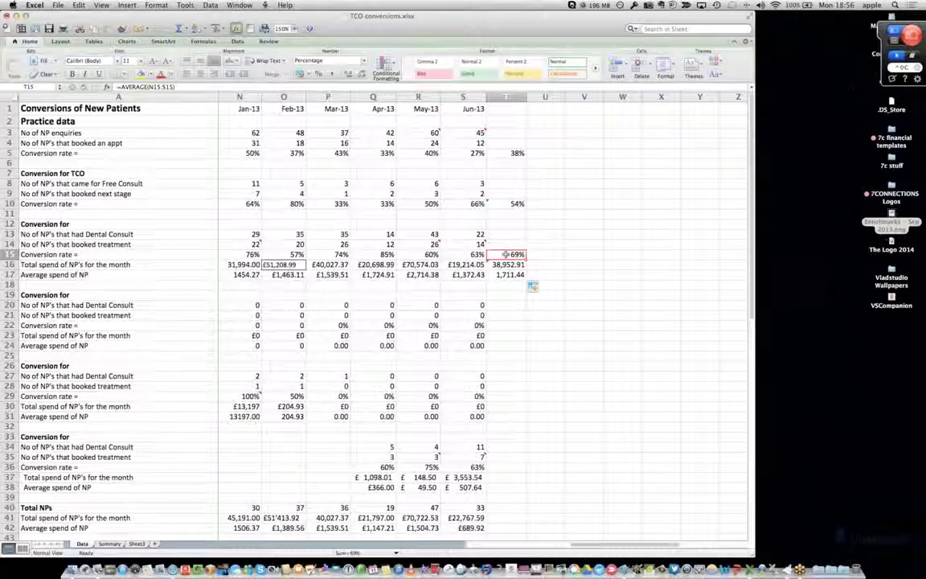
left_click(506, 264)
left_click(506, 275)
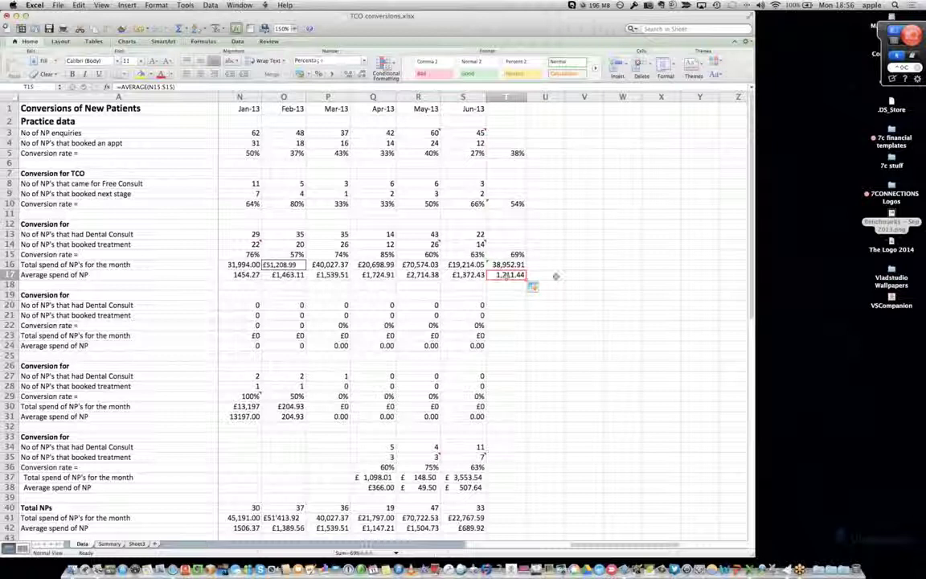
left_click(508, 265)
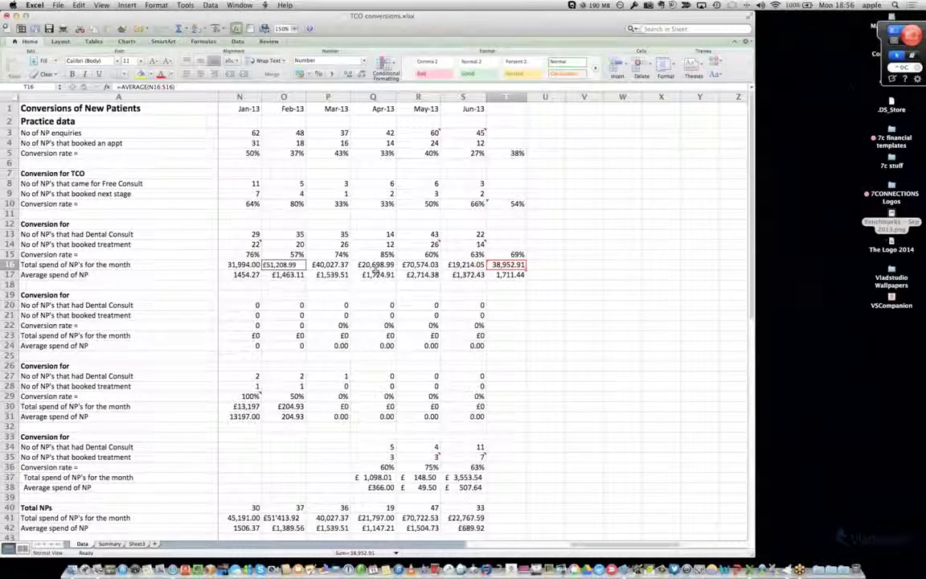
scroll(375, 273, "left", 1)
scroll(375, 274, "left", 10)
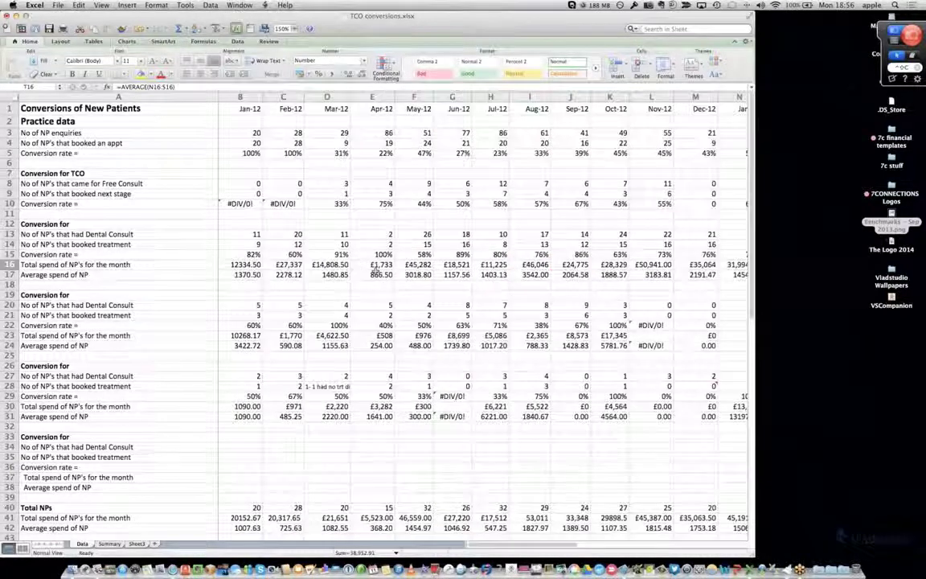
scroll(376, 271, "down", 1)
scroll(375, 271, "down", 3)
scroll(375, 271, "down", 3)
scroll(349, 217, "up", 6)
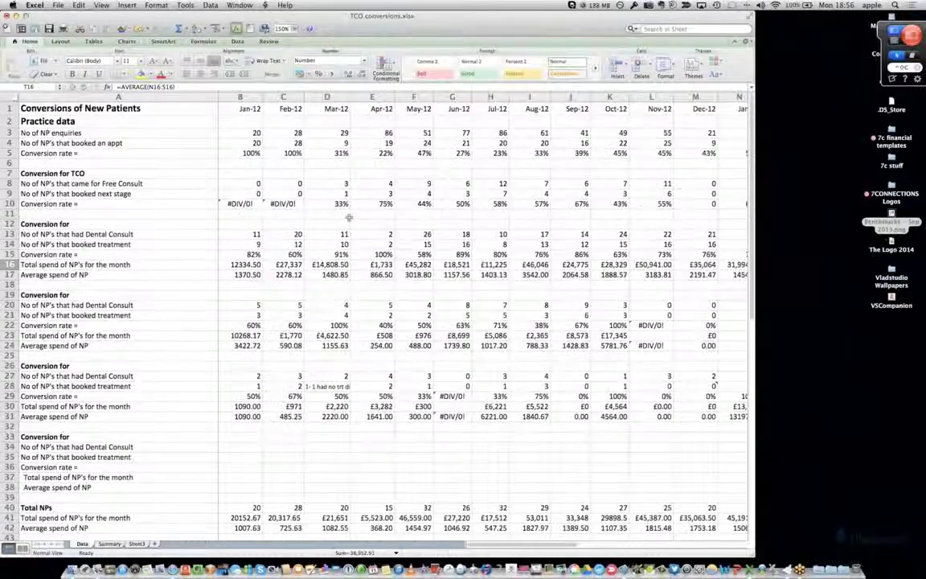
Close the TCO conversions.xlsx workbook and save its changes
left_click(6, 15)
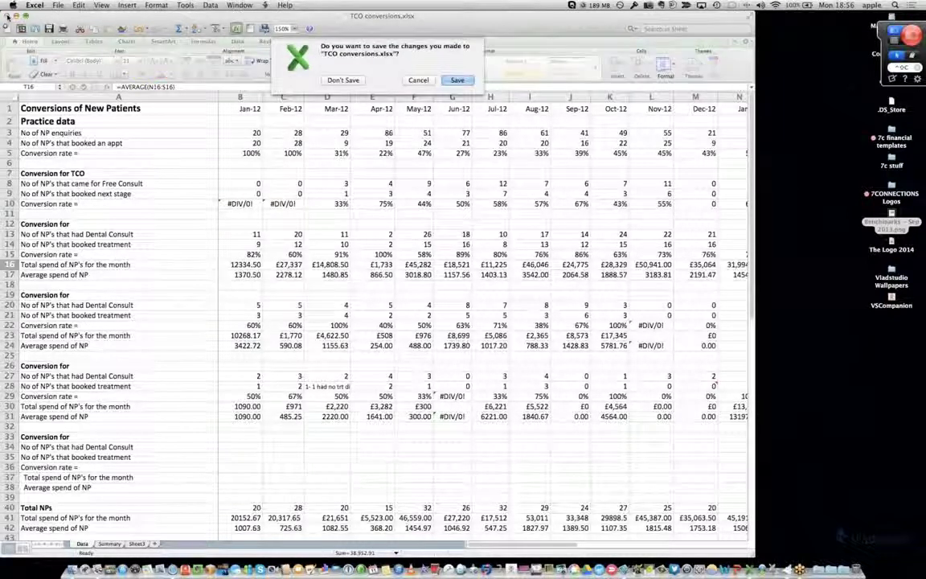
key("Return")
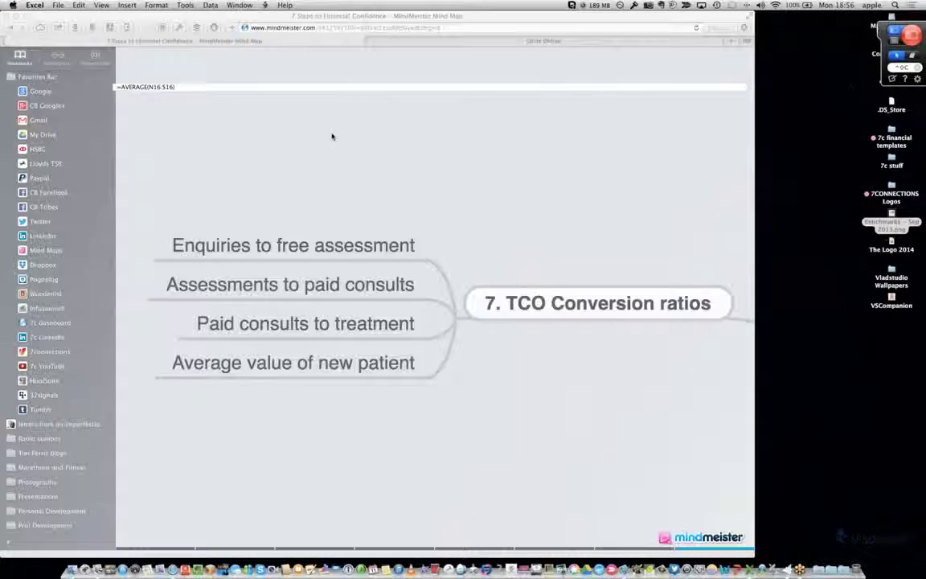
Switch to the MindMeister map in Safari, close the slideshow and its slide editor, and zoom out to show all seven branches
left_click(450, 525)
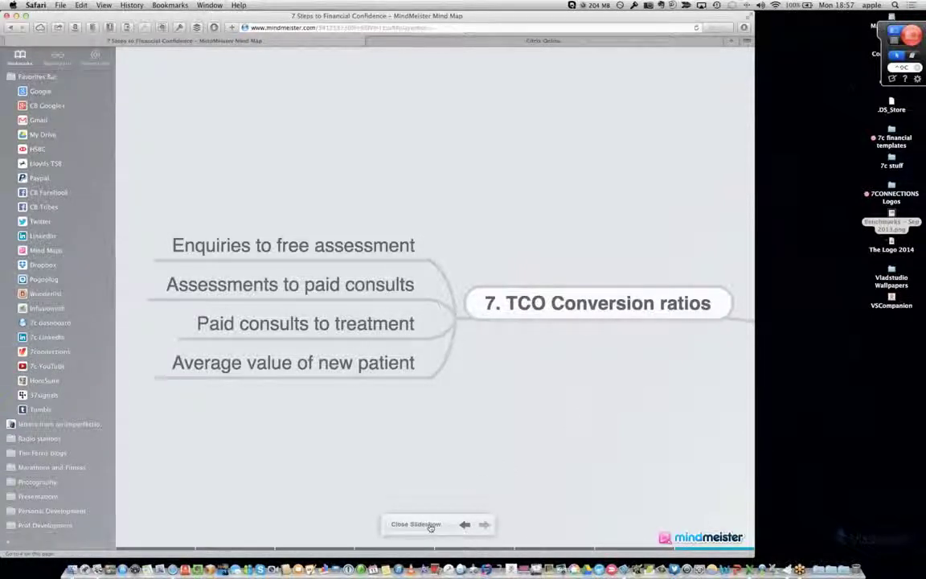
left_click(416, 525)
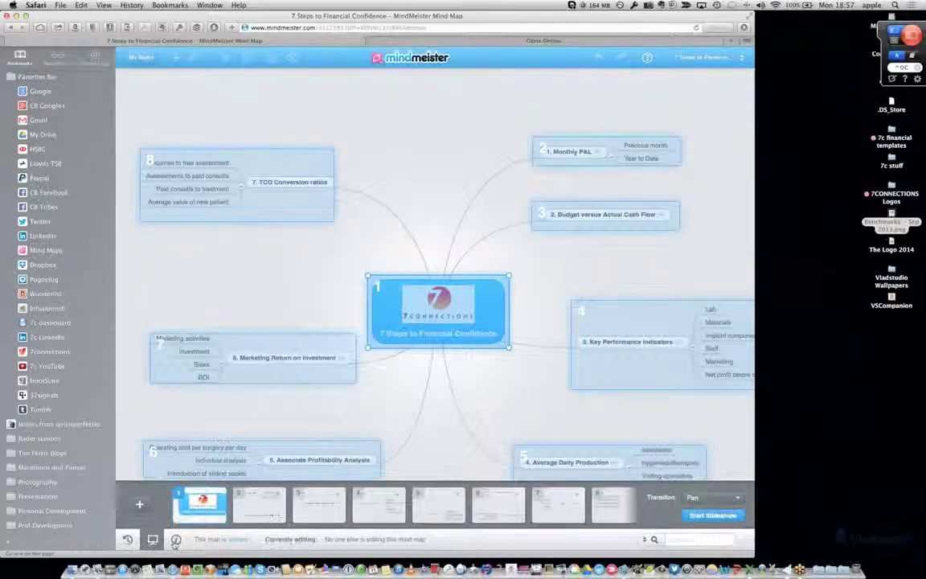
left_click(153, 539)
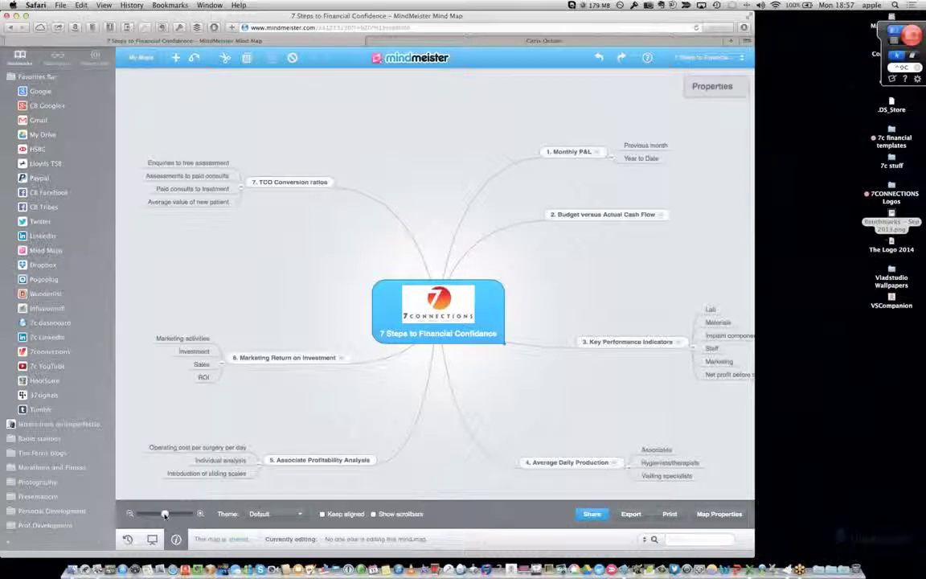
left_click_drag(165, 515, 162, 515)
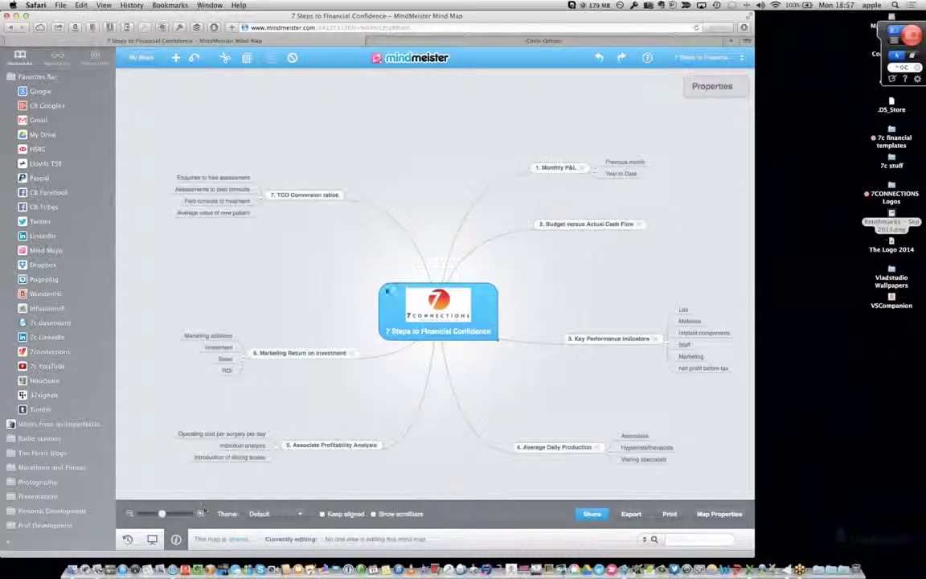